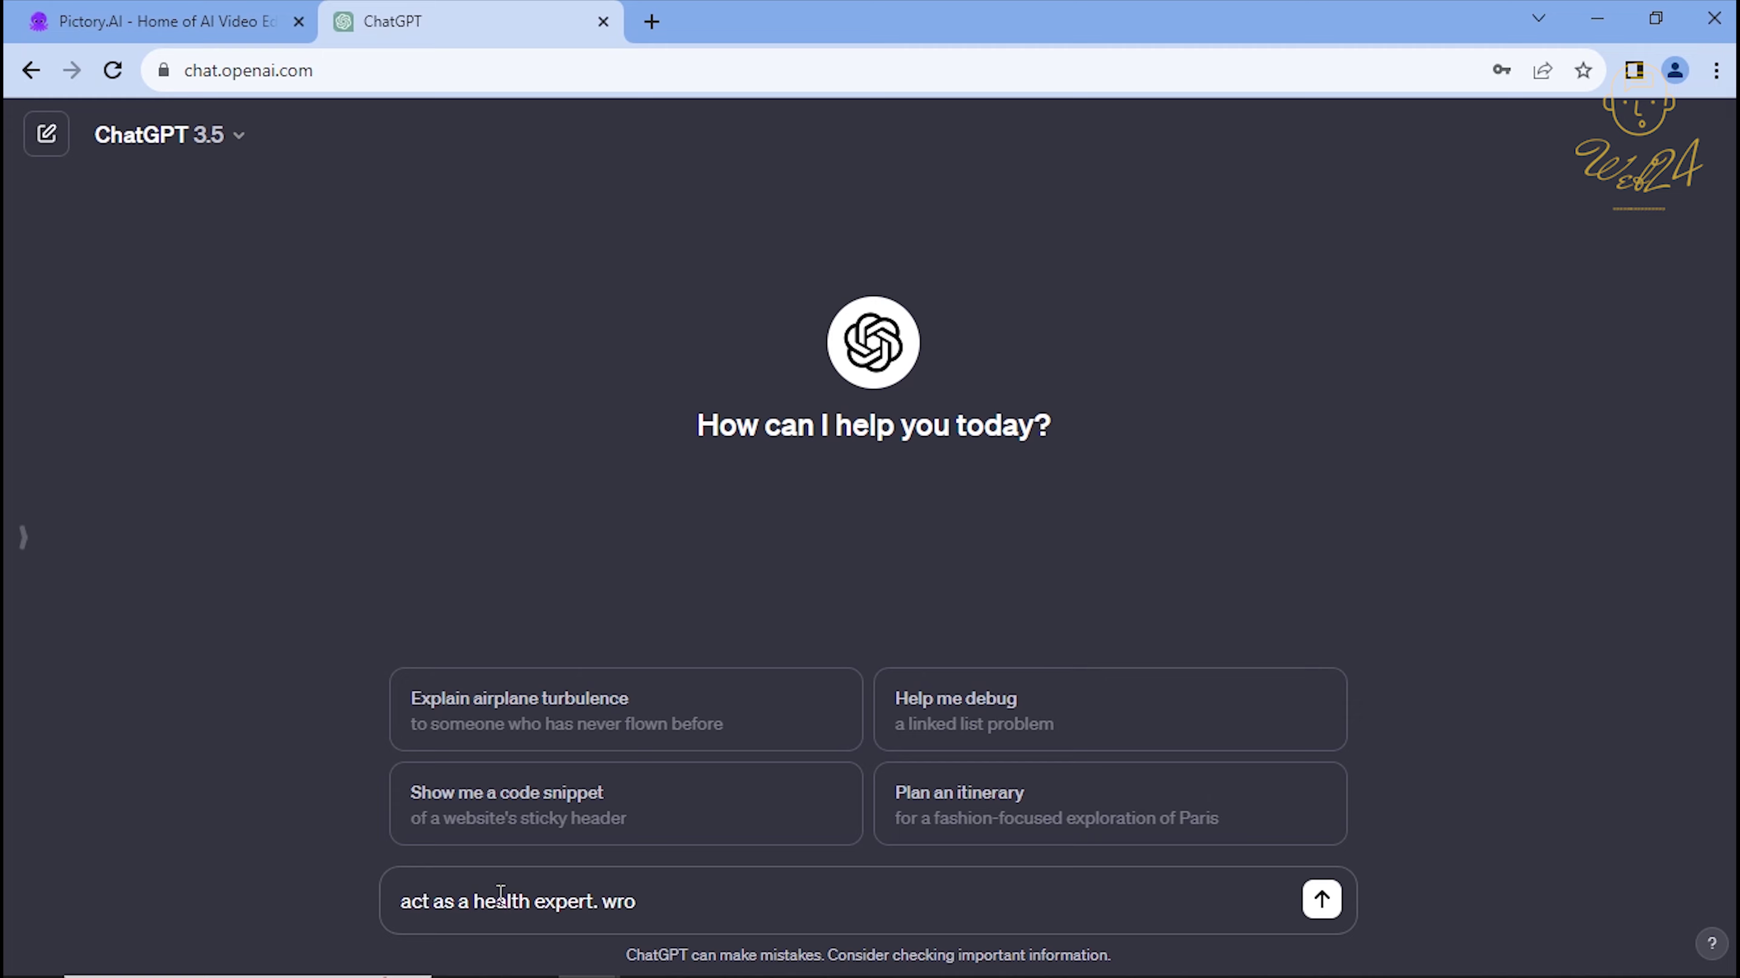
Step: Paste the health article into Pictory's script editor and delete its heading marks
text(t use generic topic and title.)
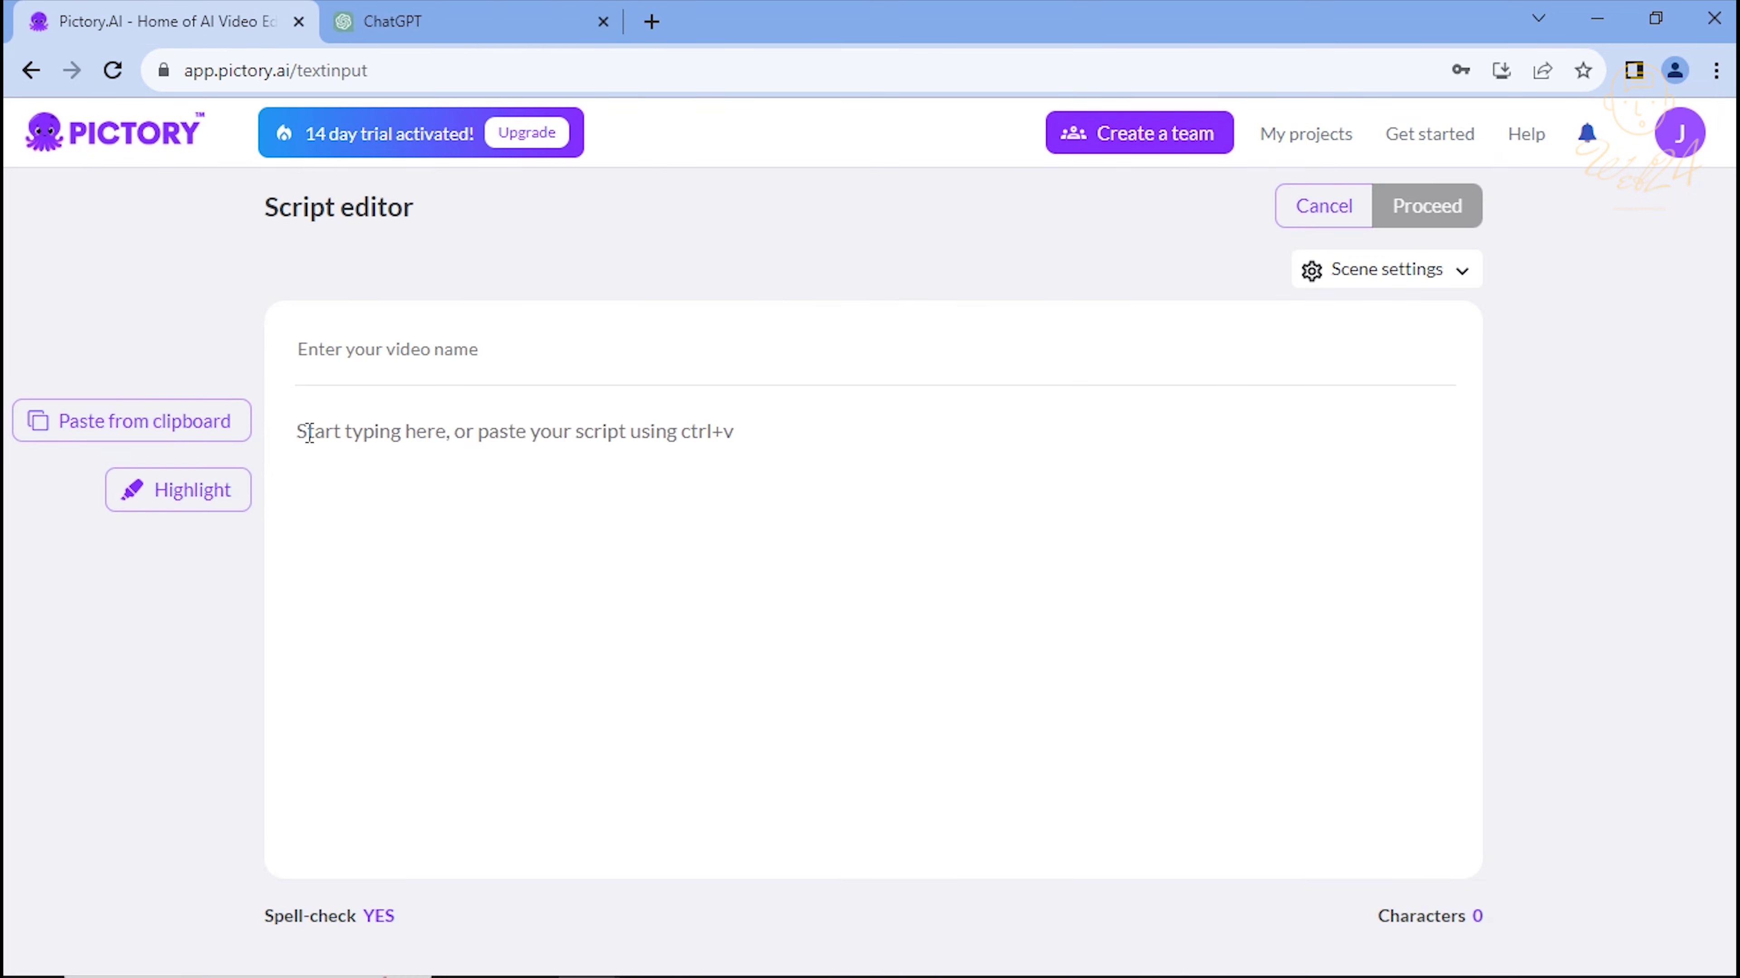
right_click(310, 433)
click(388, 494)
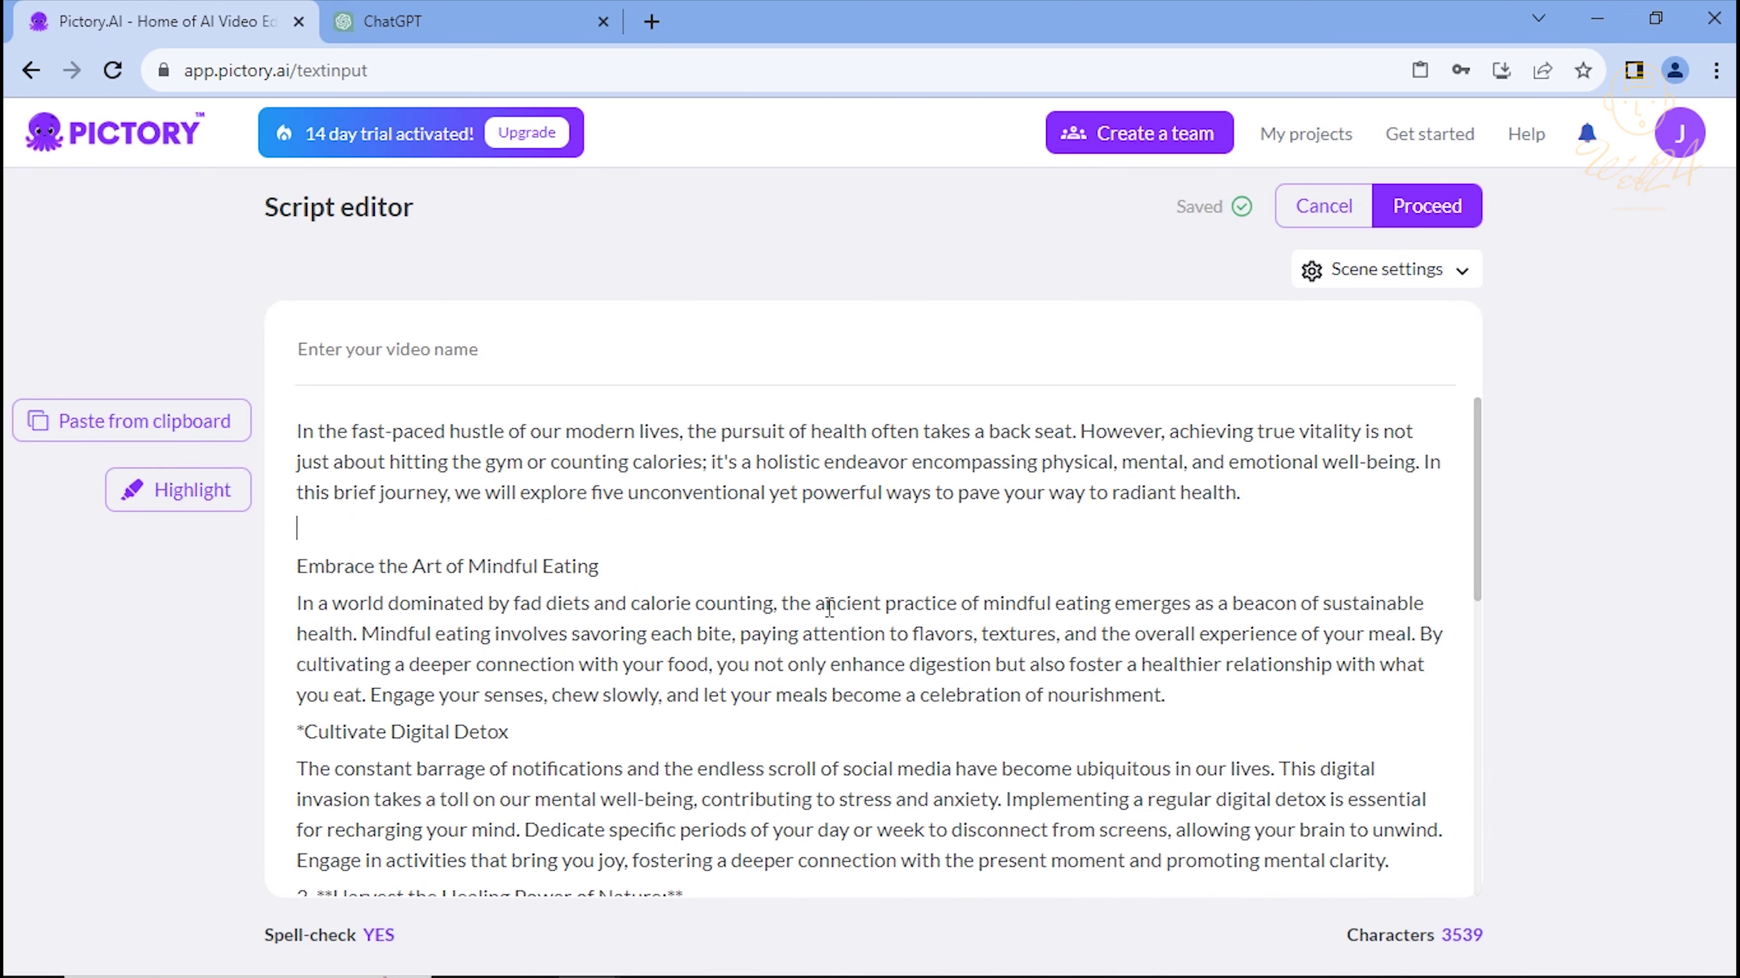
key(BackSpace)
key(BackSpace)
key(BackSpace)
scroll(870, 617, down, 2)
key(BackSpace)
key(BackSpace)
key(BackSpace)
scroll(869, 616, down, 3)
key(BackSpace)
key(BackSpace)
key(BackSpace)
Step: Build the storyboard with the Wellness template and preview the generated video
click(1426, 205)
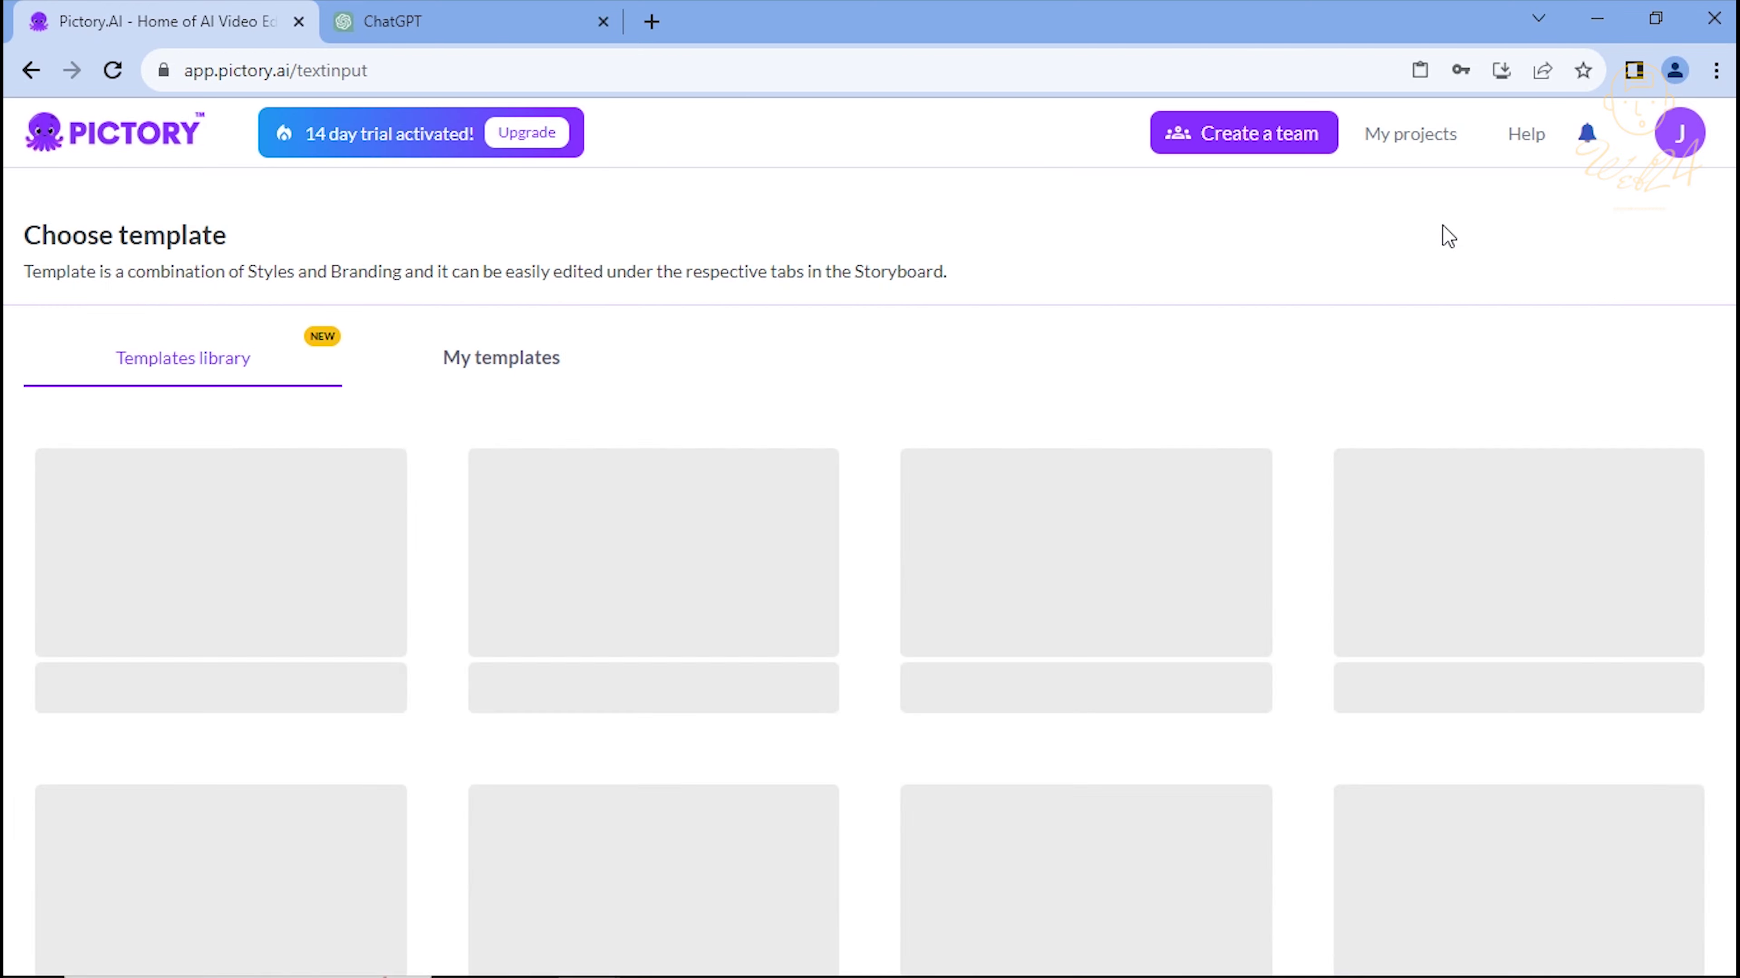
click(1103, 535)
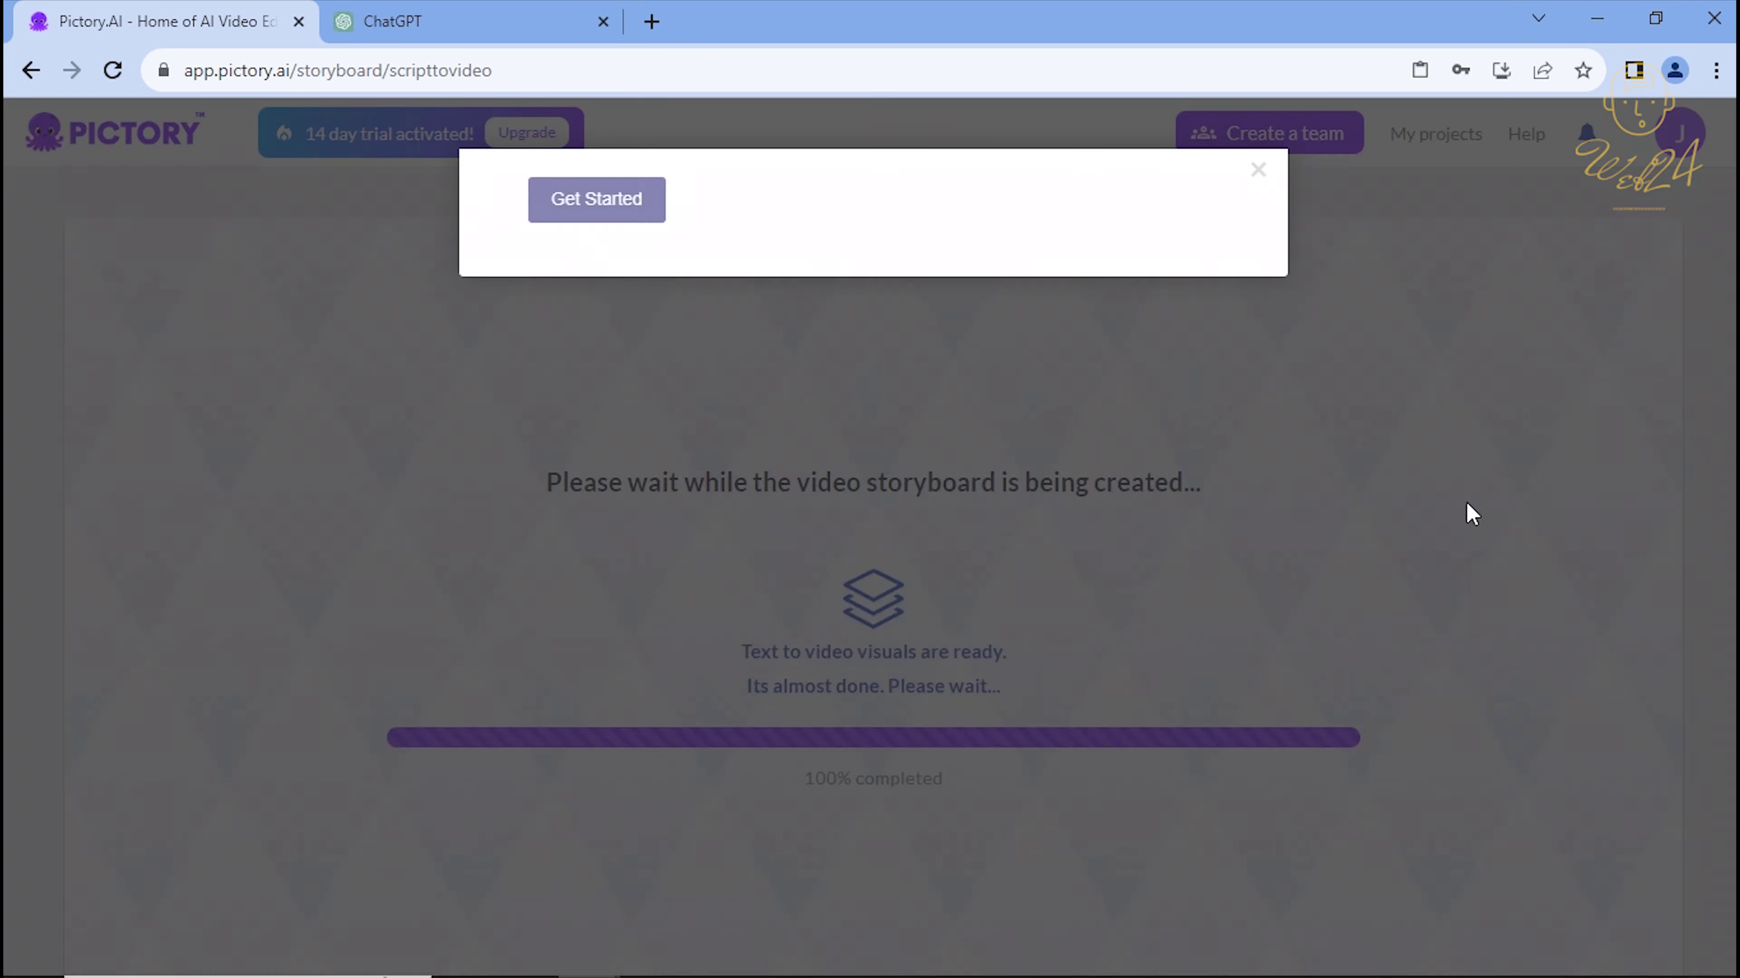
click(1468, 509)
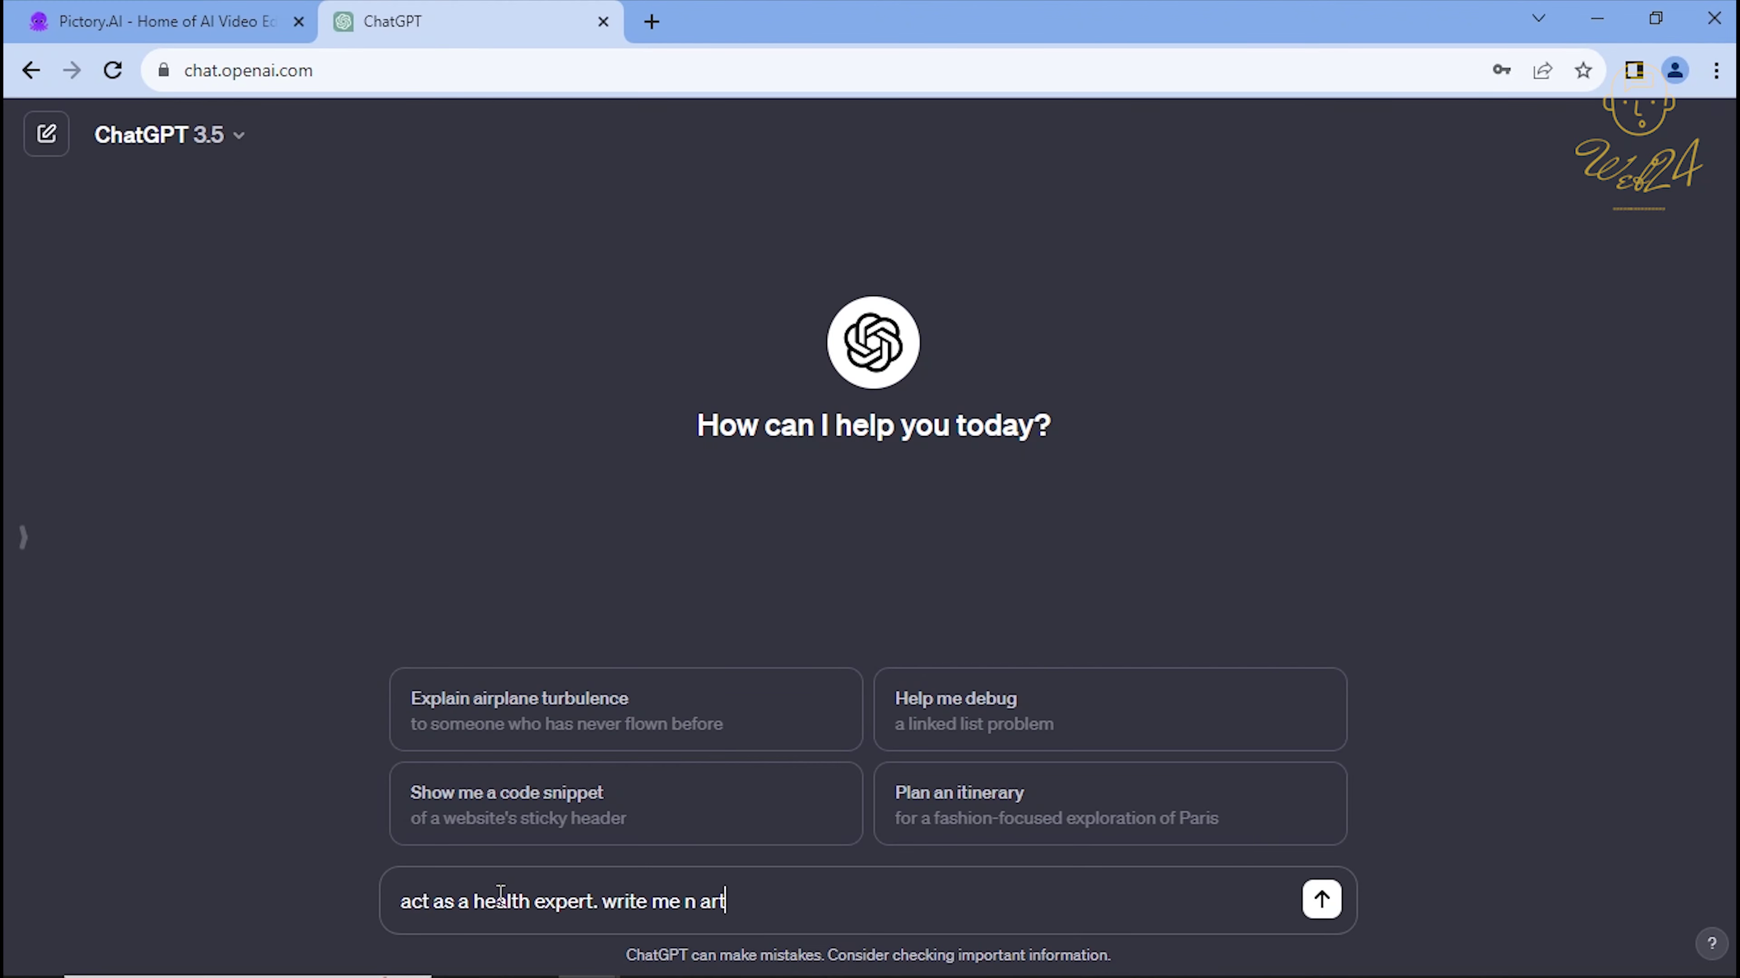
Step: Paste the article as the script, delete its title and introduction lines, and pick a template
text(altier'. do not use generic topic and)
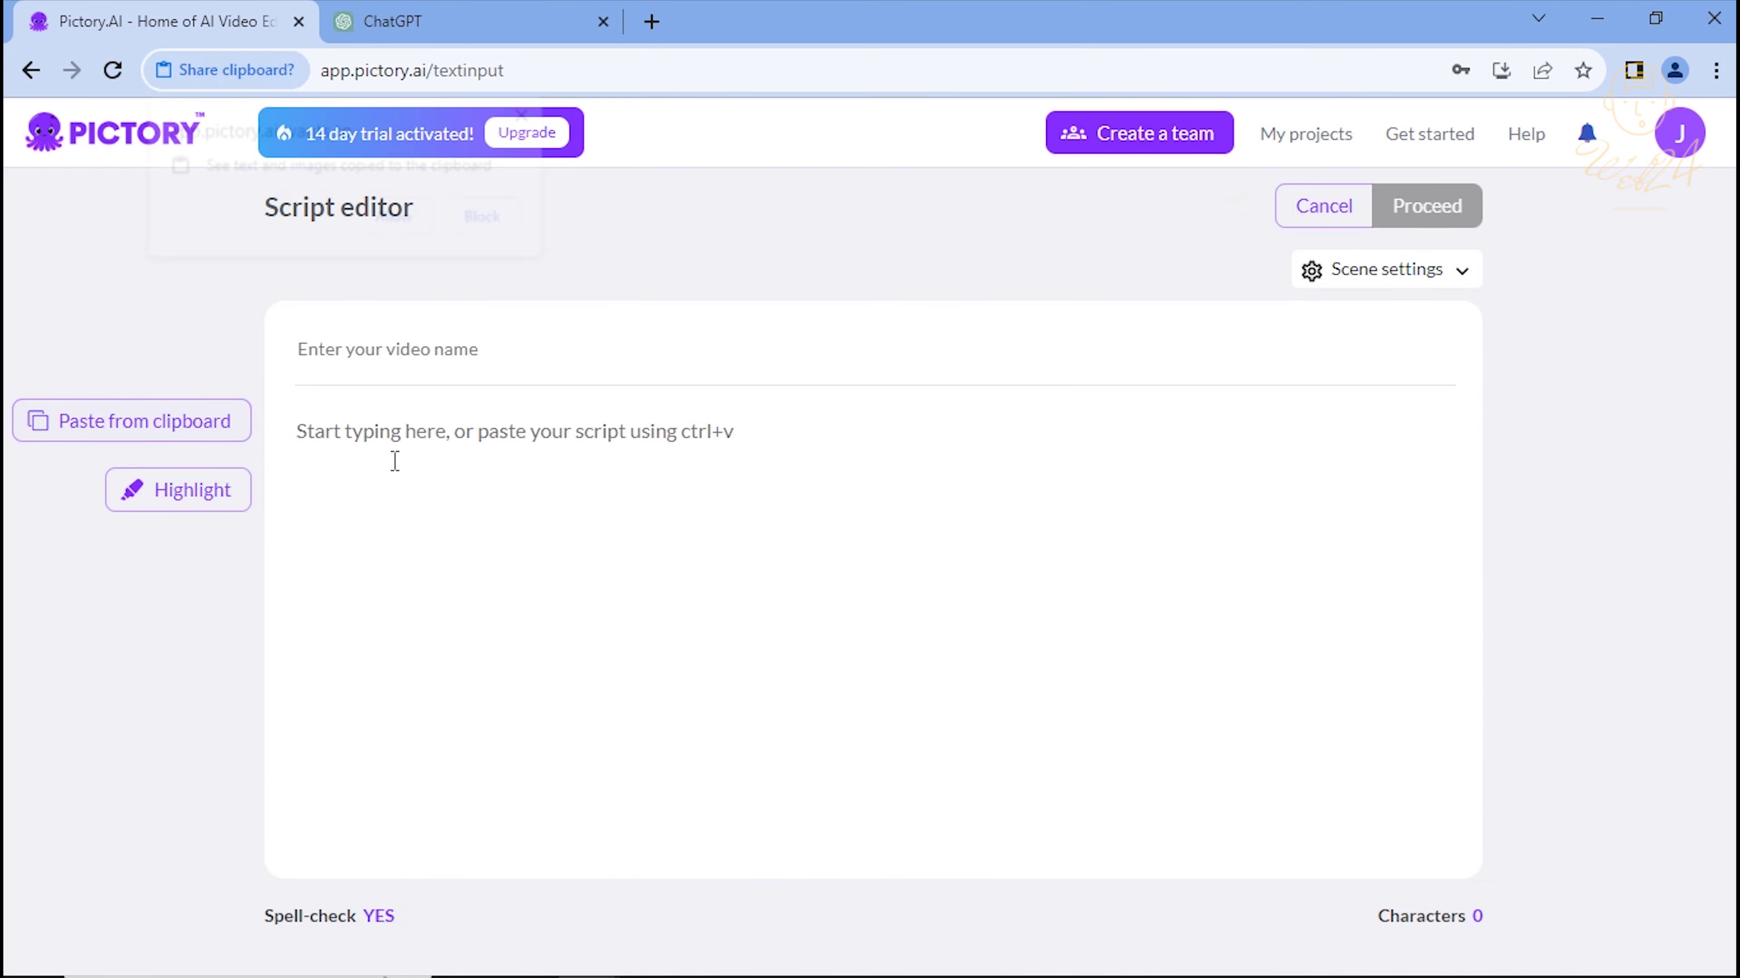
key(ctrl+v)
drag(297, 428, 408, 457)
key(BackSpace)
scroll(620, 575, down, 10)
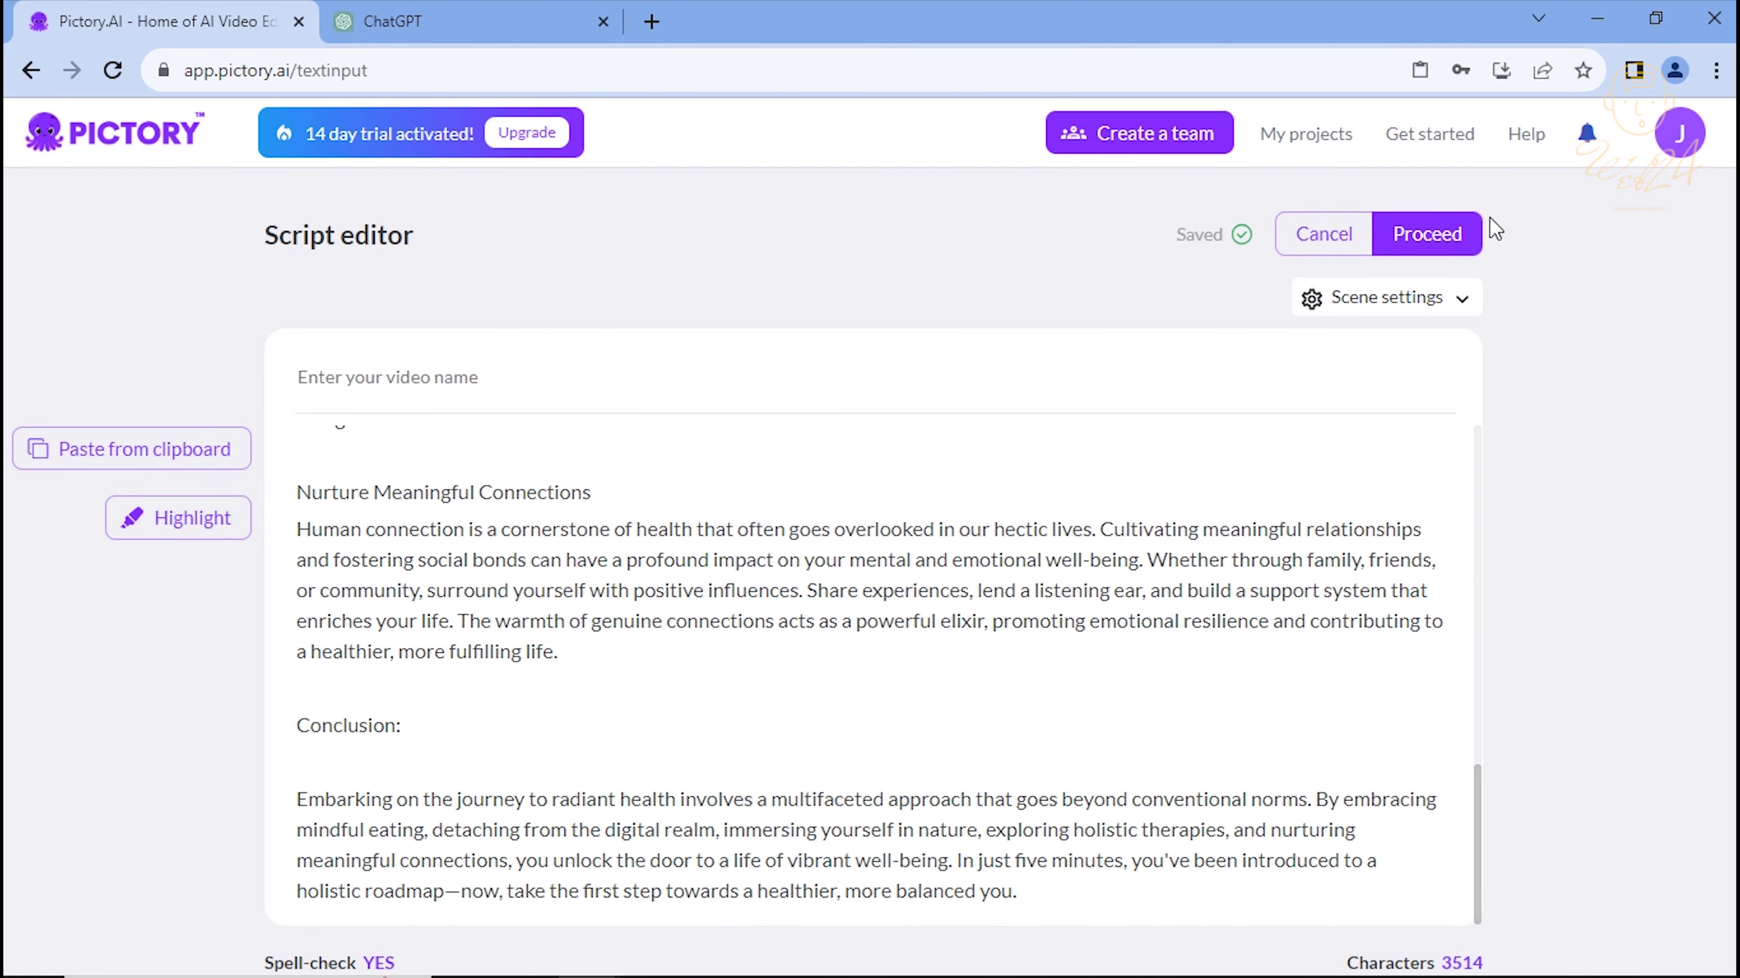
click(1472, 209)
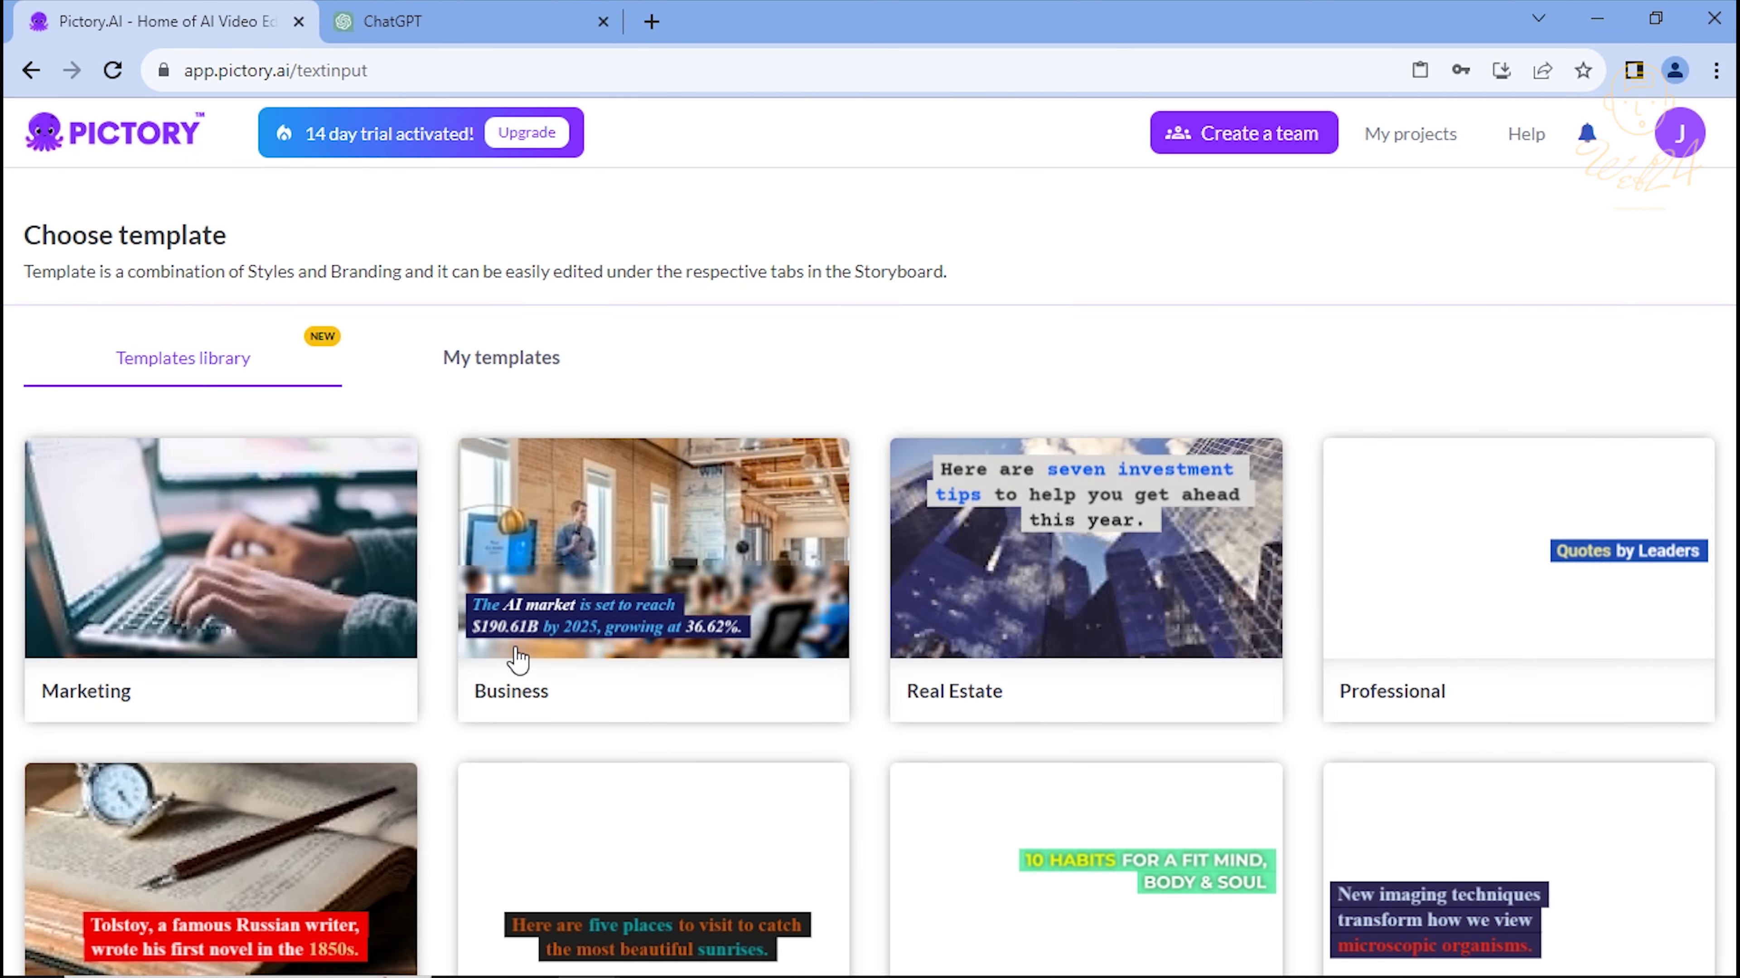
click(1096, 531)
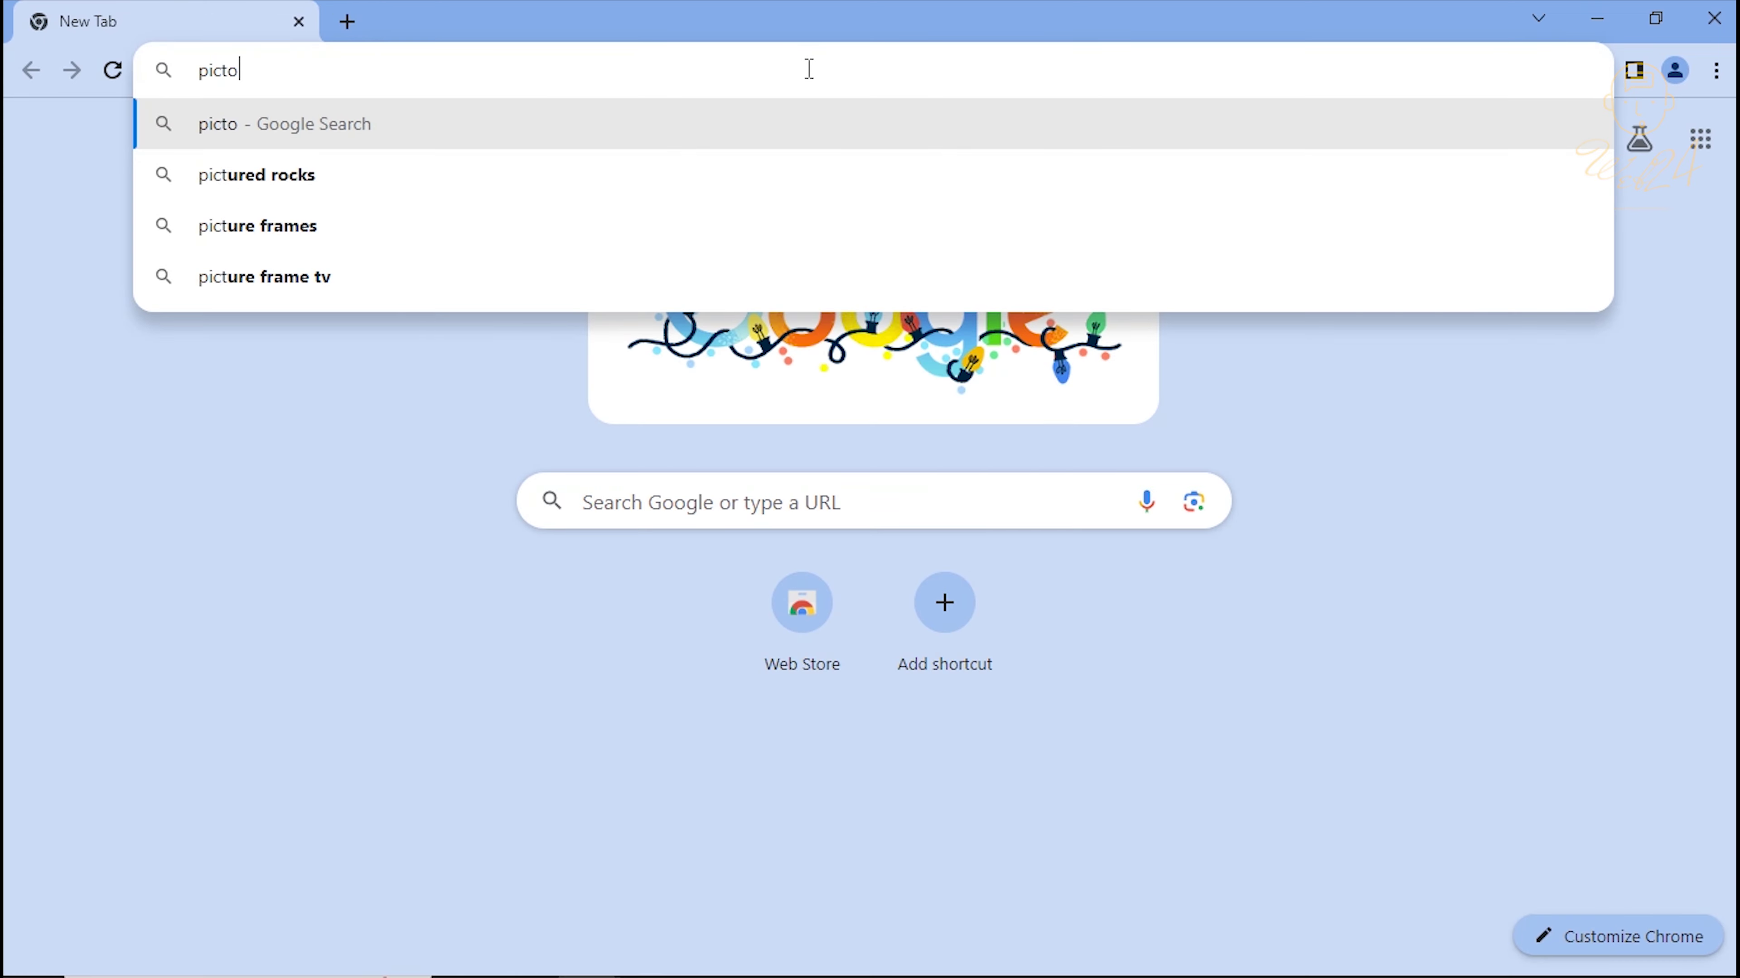
Step: Load pictory.ai and start the free trial signup
text(ry.ai)
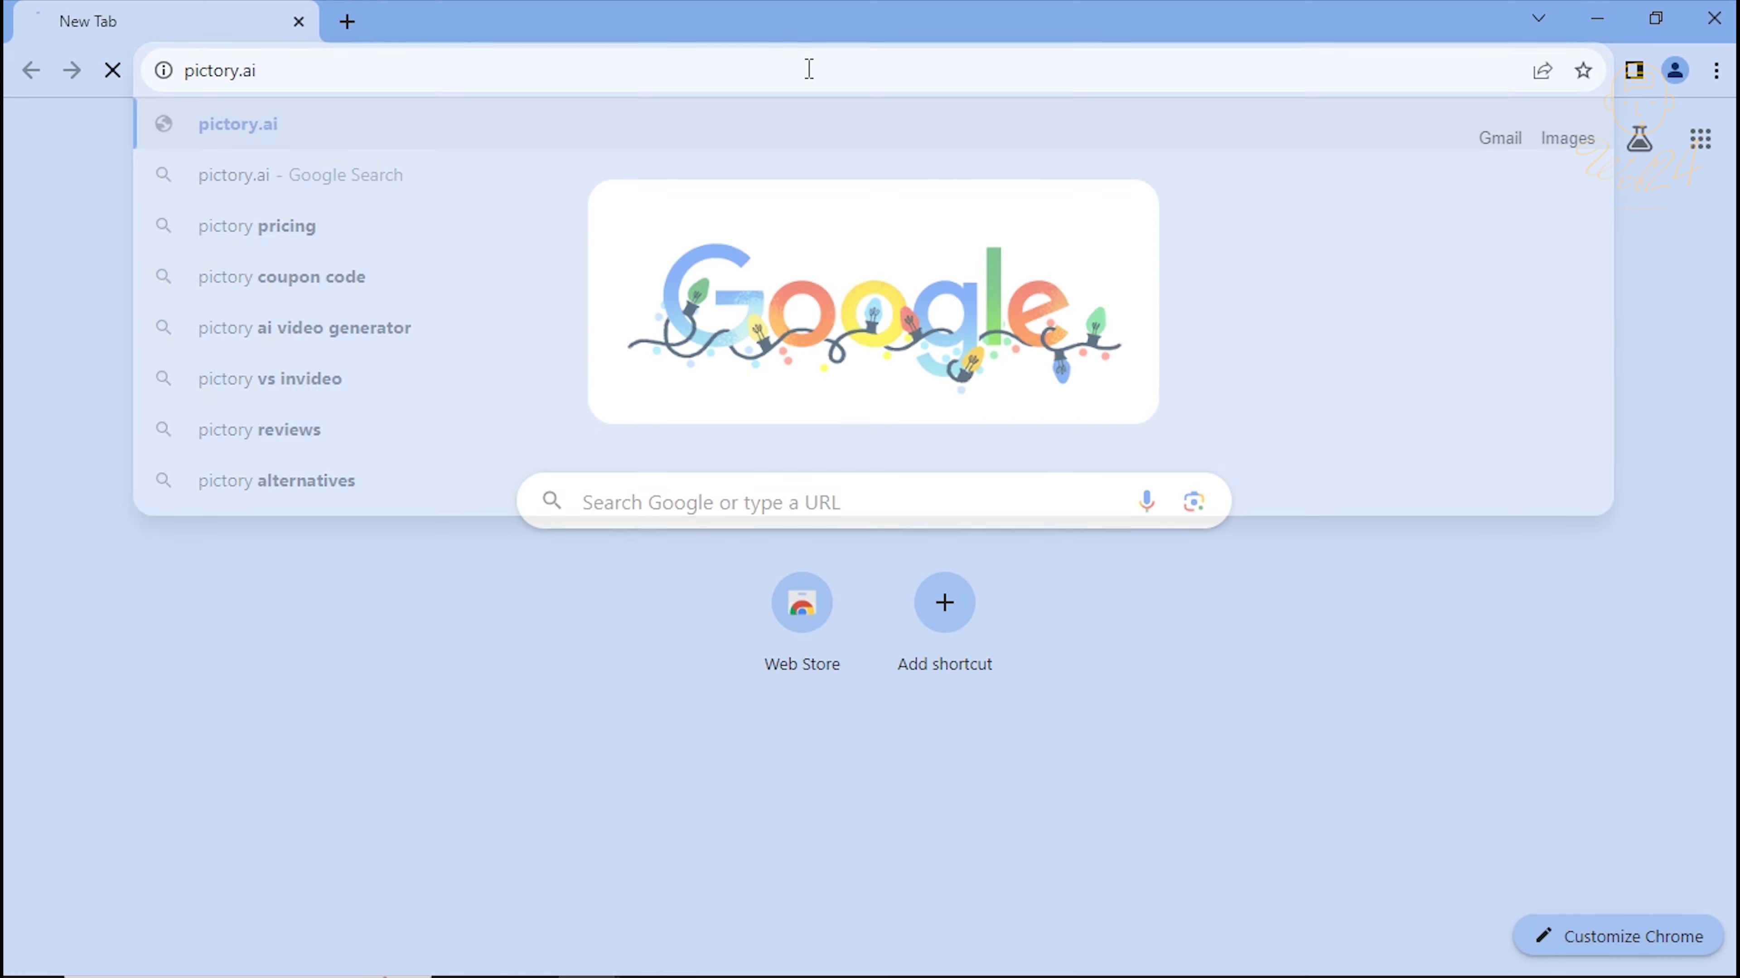
key(Return)
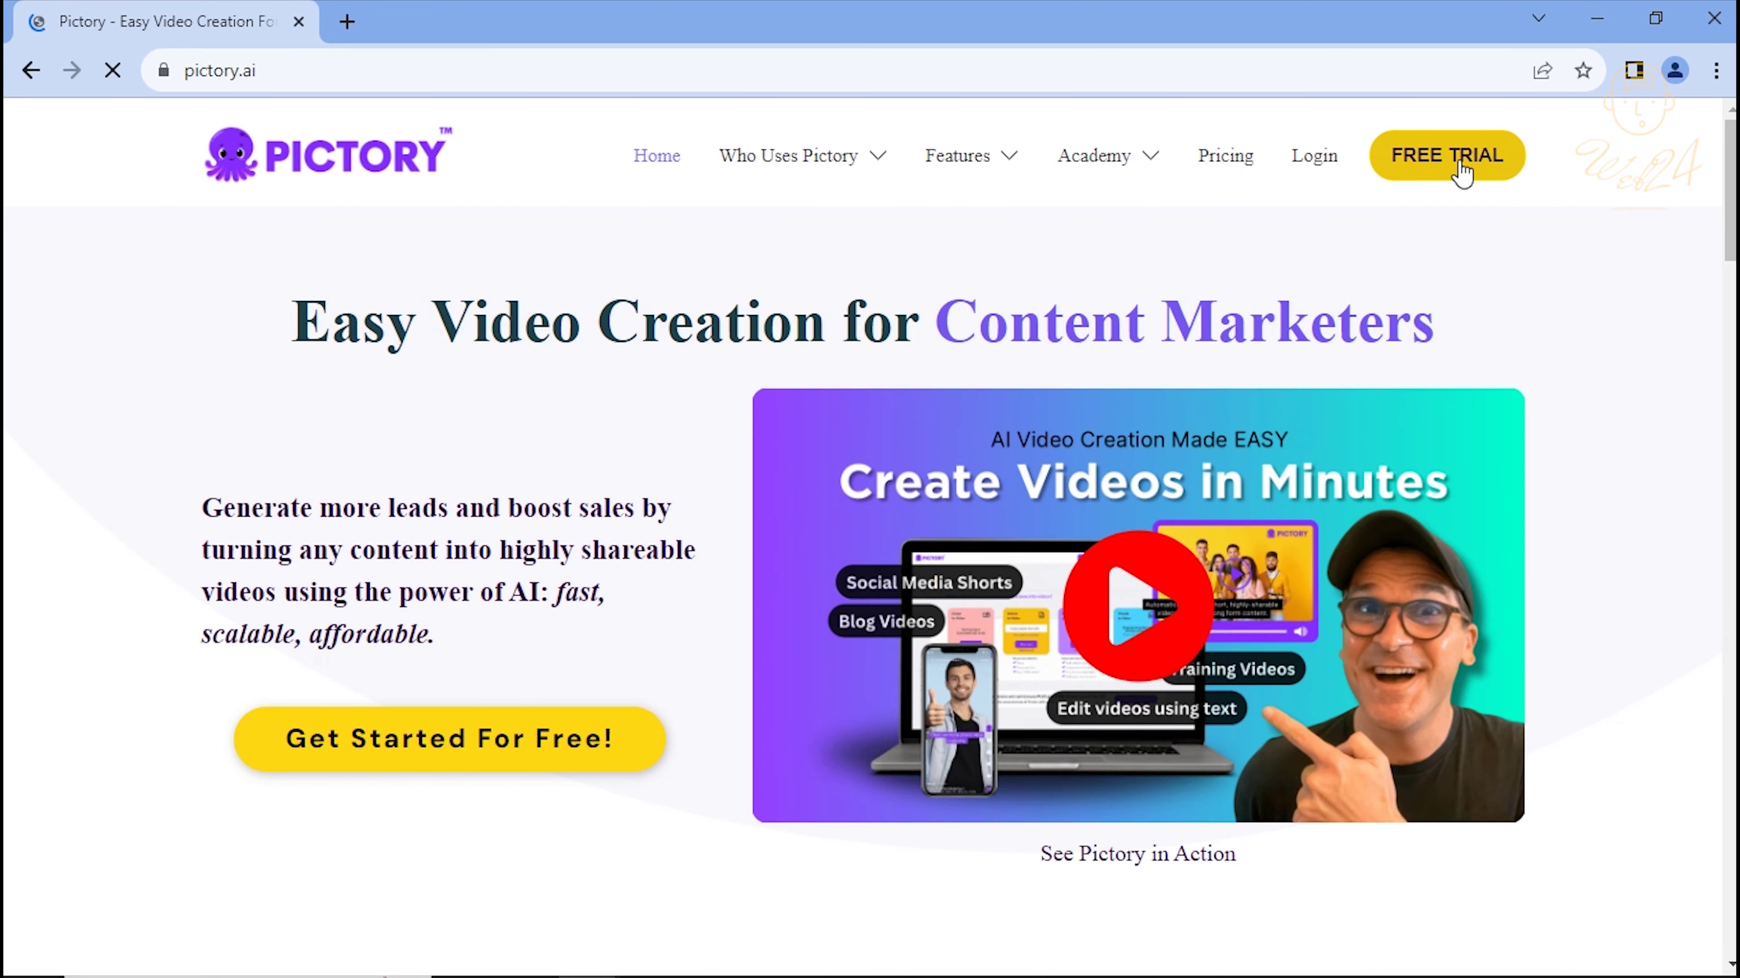
click(1467, 163)
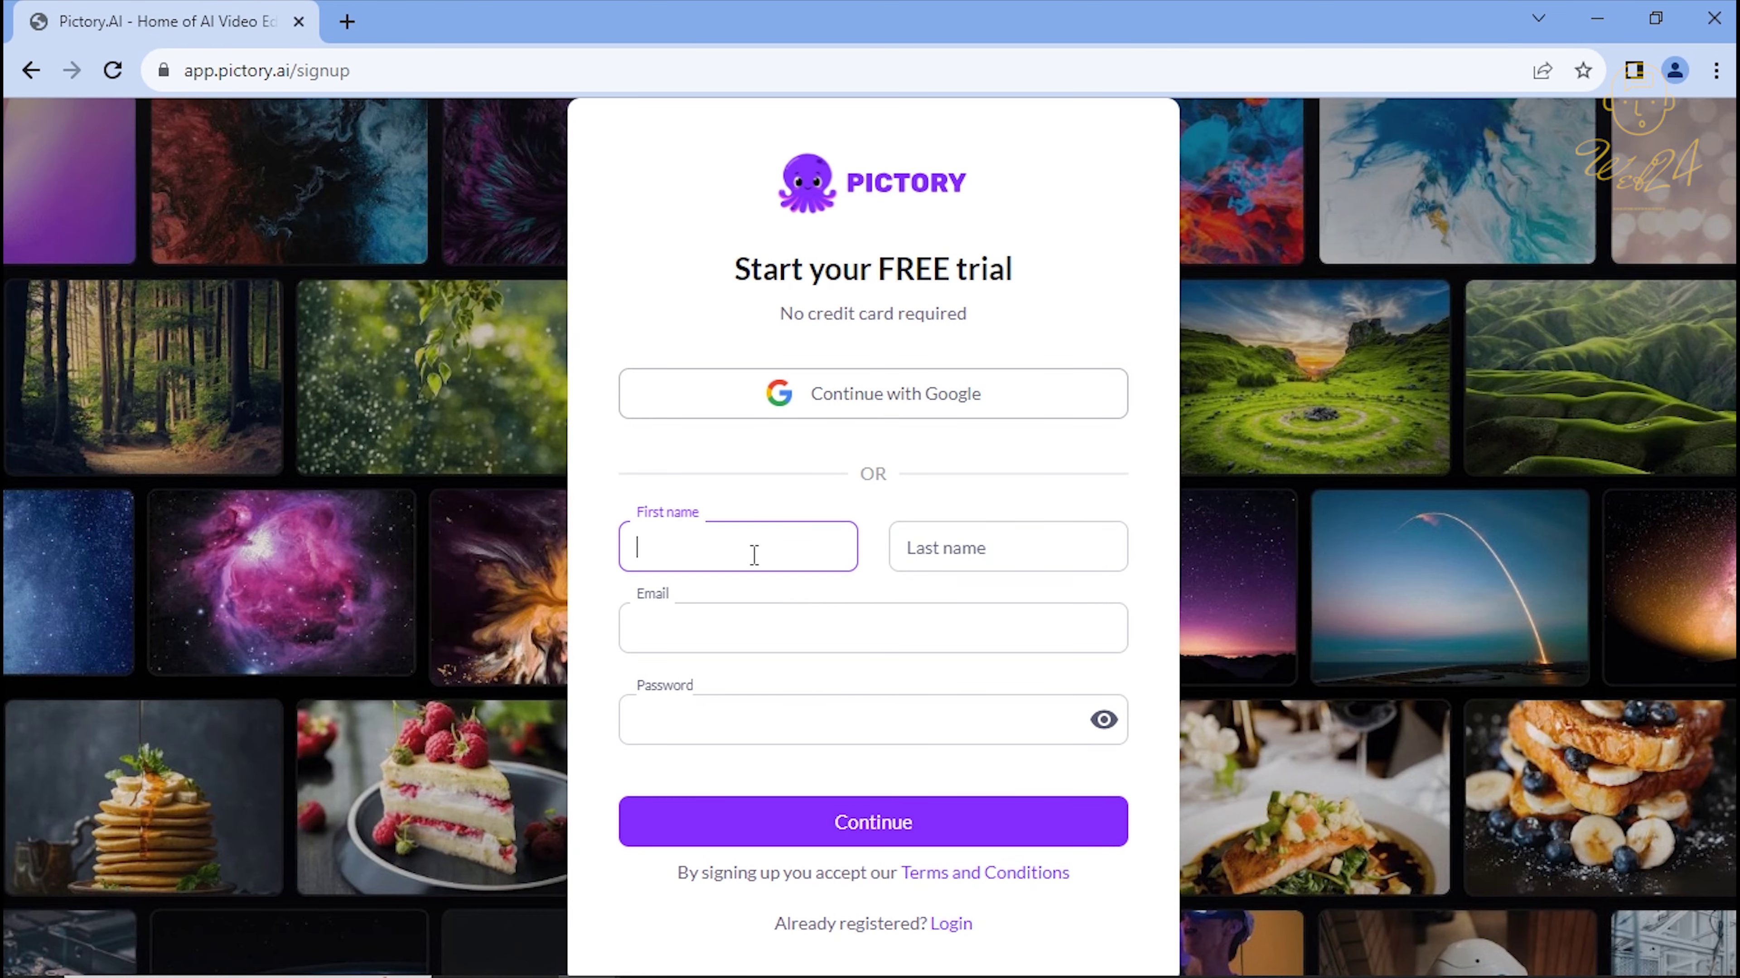
Step: Fill in first name, last name, e-mail and password, then submit the signup
key(Tab)
key(Tab)
key(ctrl+v)
click(733, 723)
text(a)
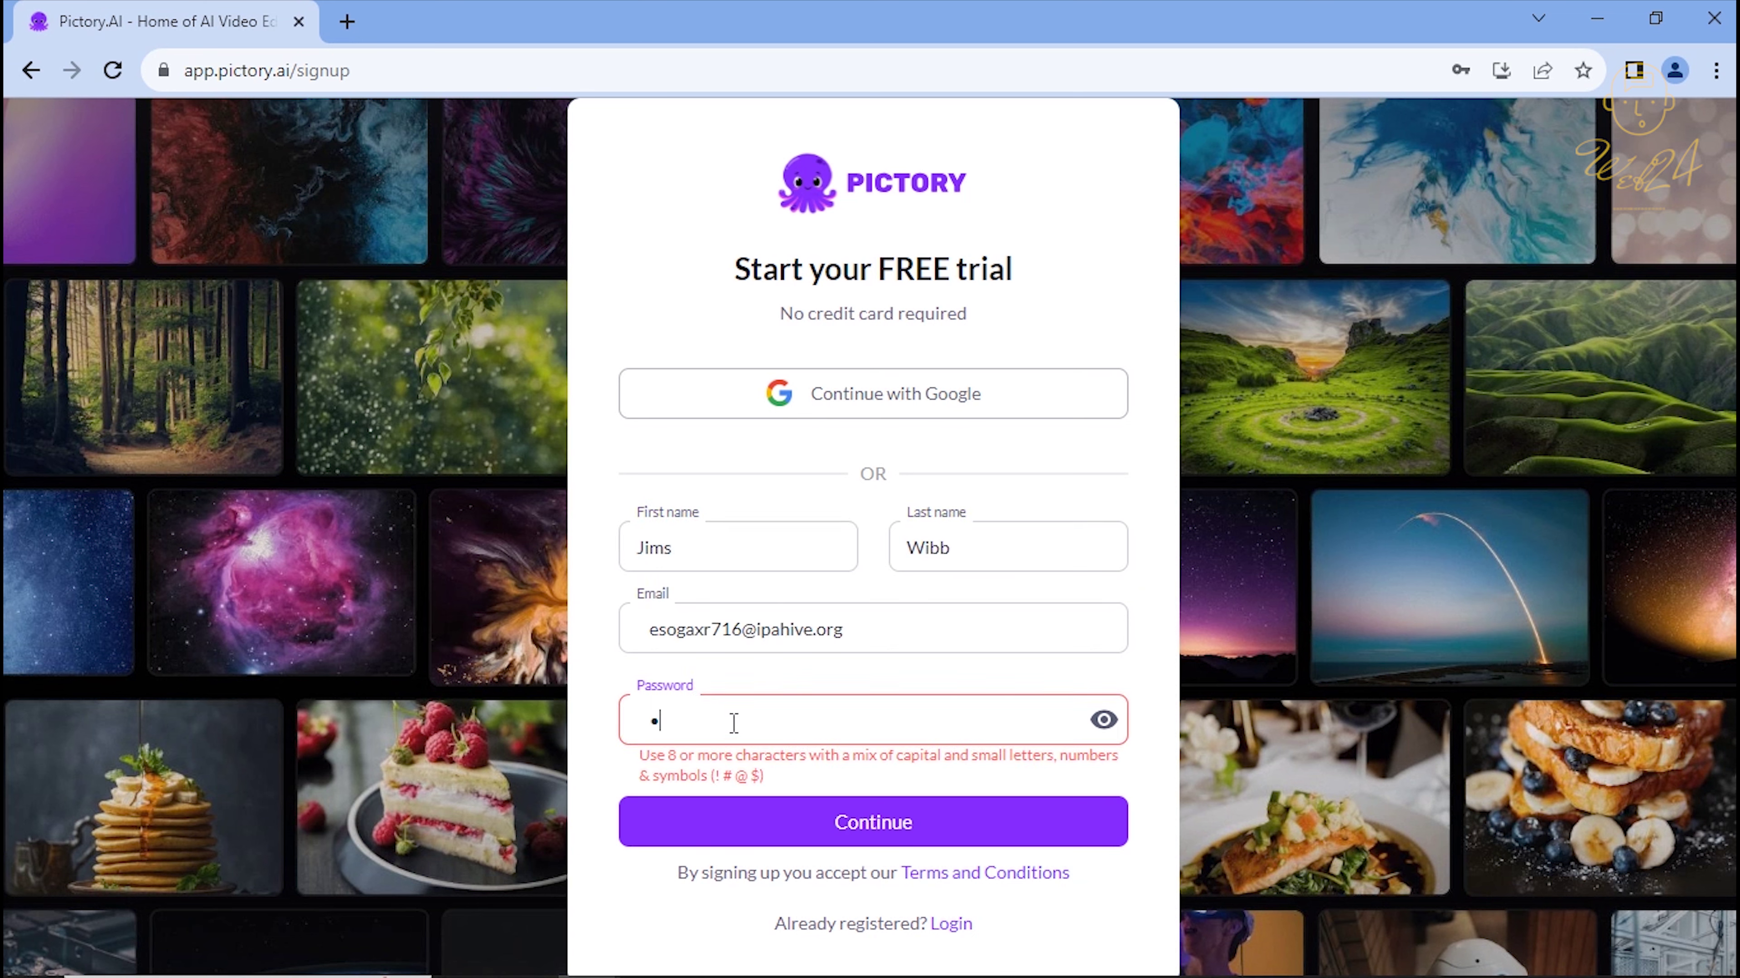
key(ctrl+v)
key(ctrl+a)
key(ctrl+v)
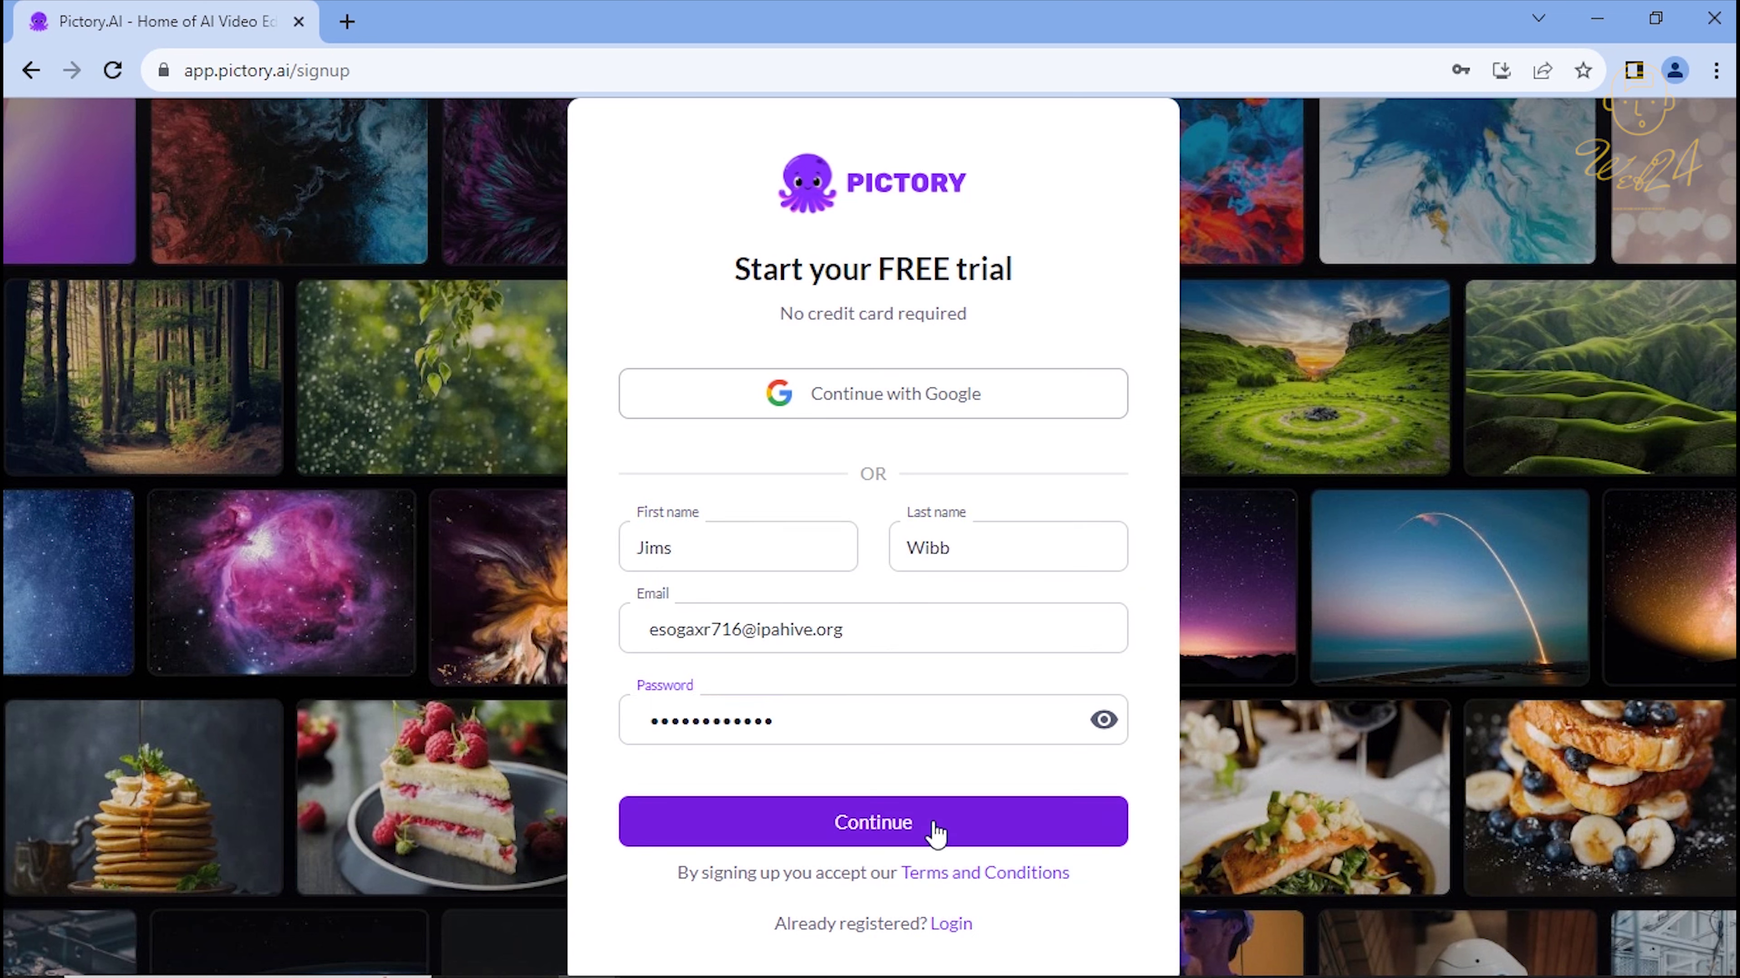
click(933, 822)
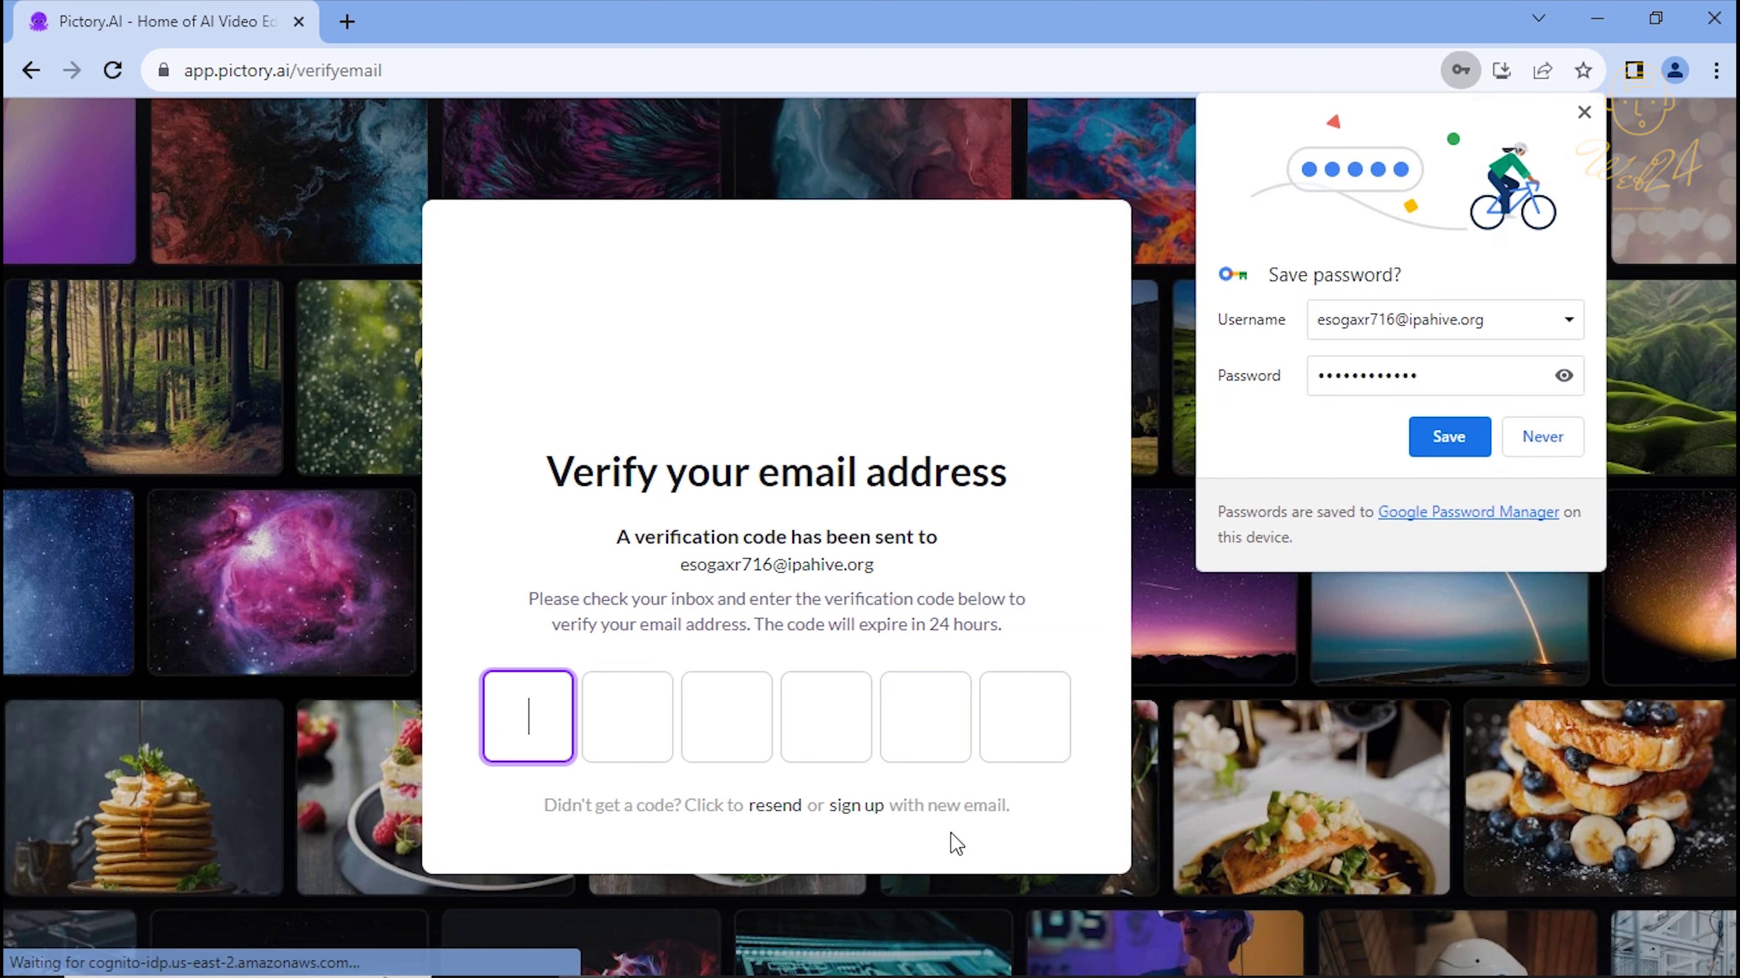
Step: Dismiss the save-password prompt and paste the e-mailed verification code
click(1583, 111)
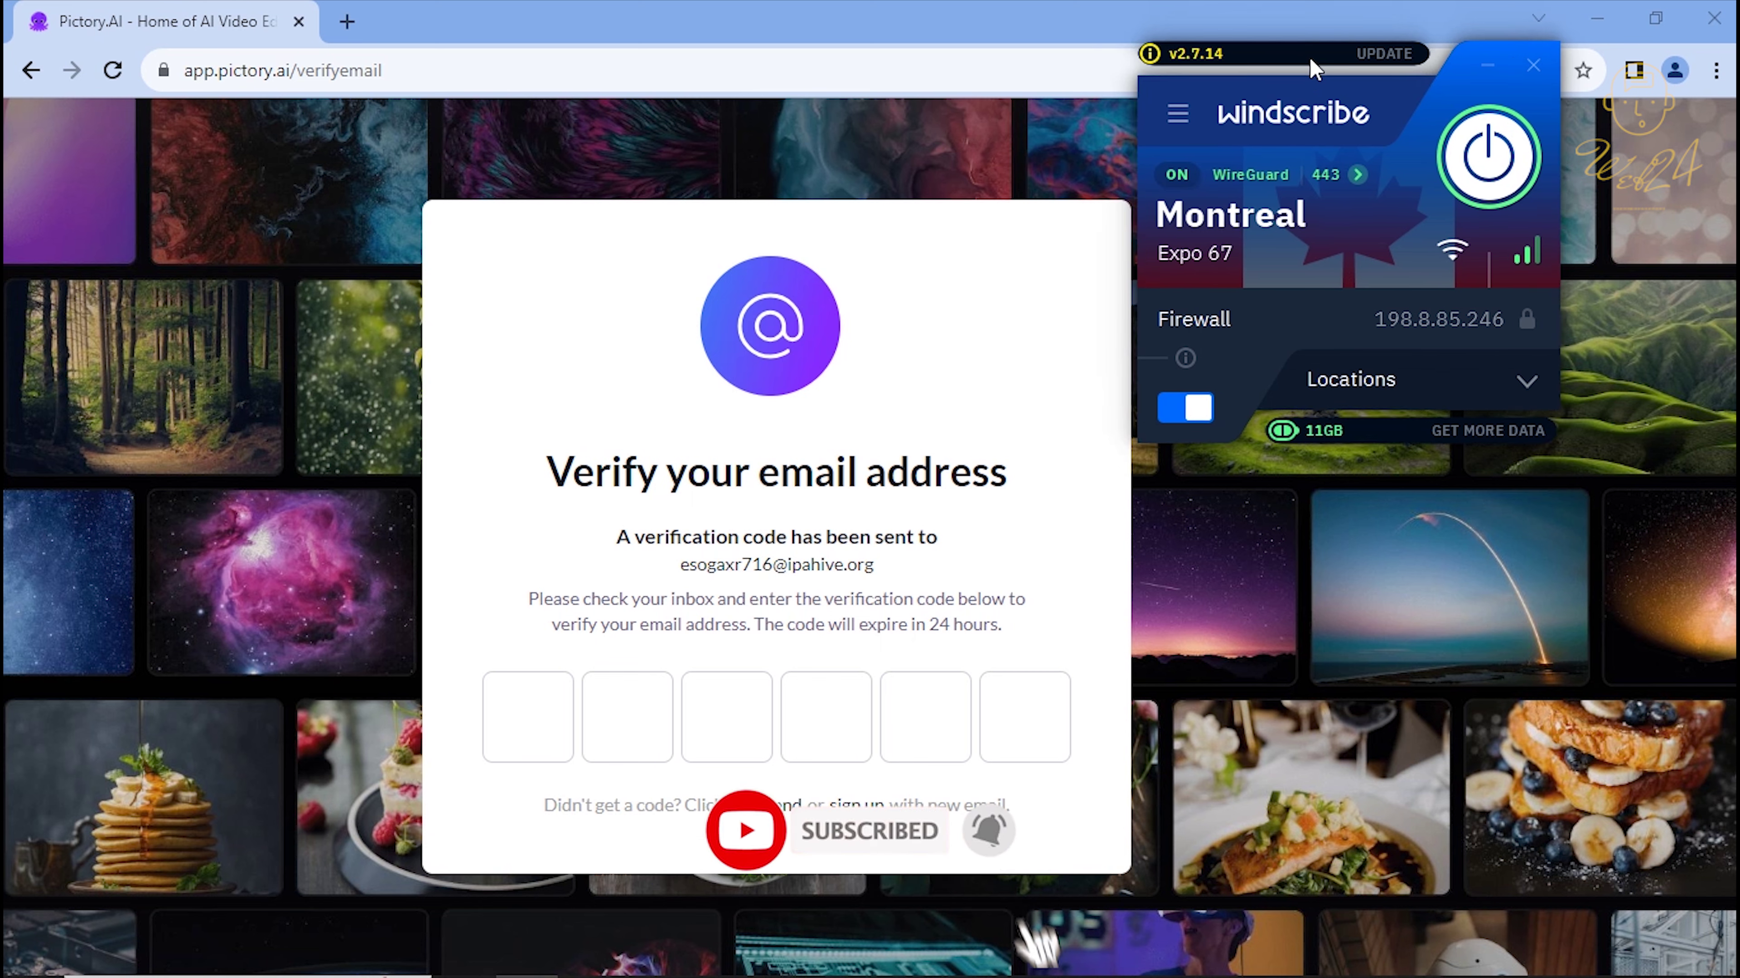
drag(1310, 57, 1382, 211)
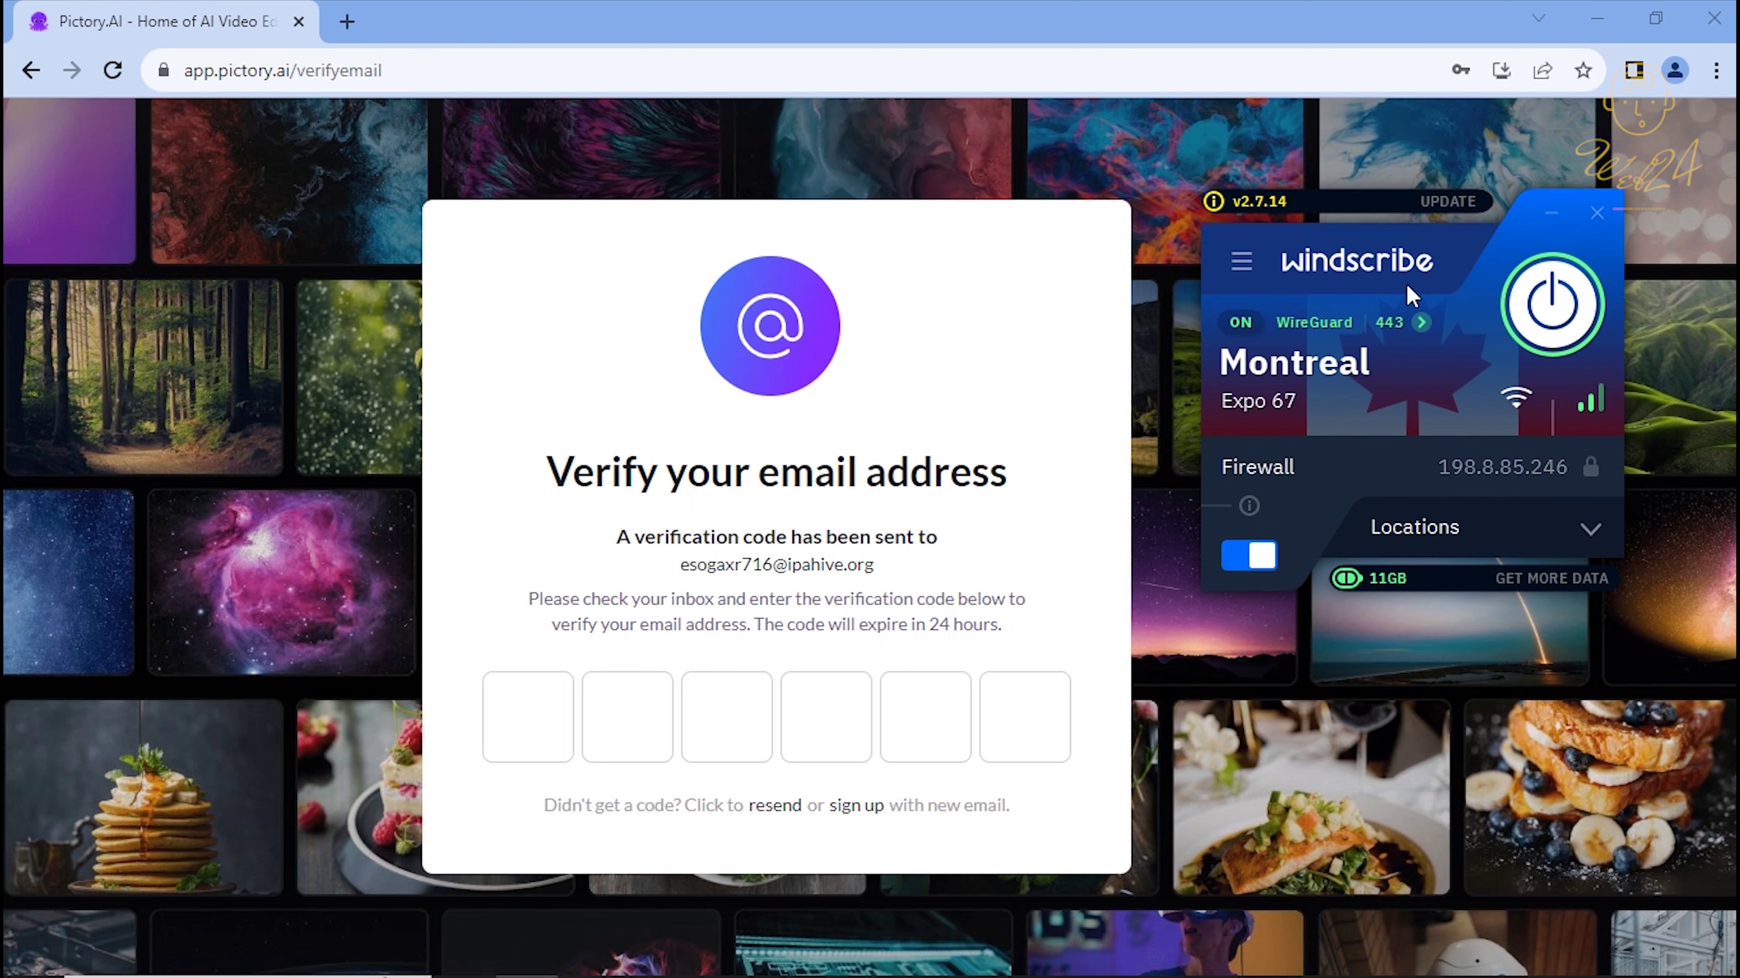
click(1277, 544)
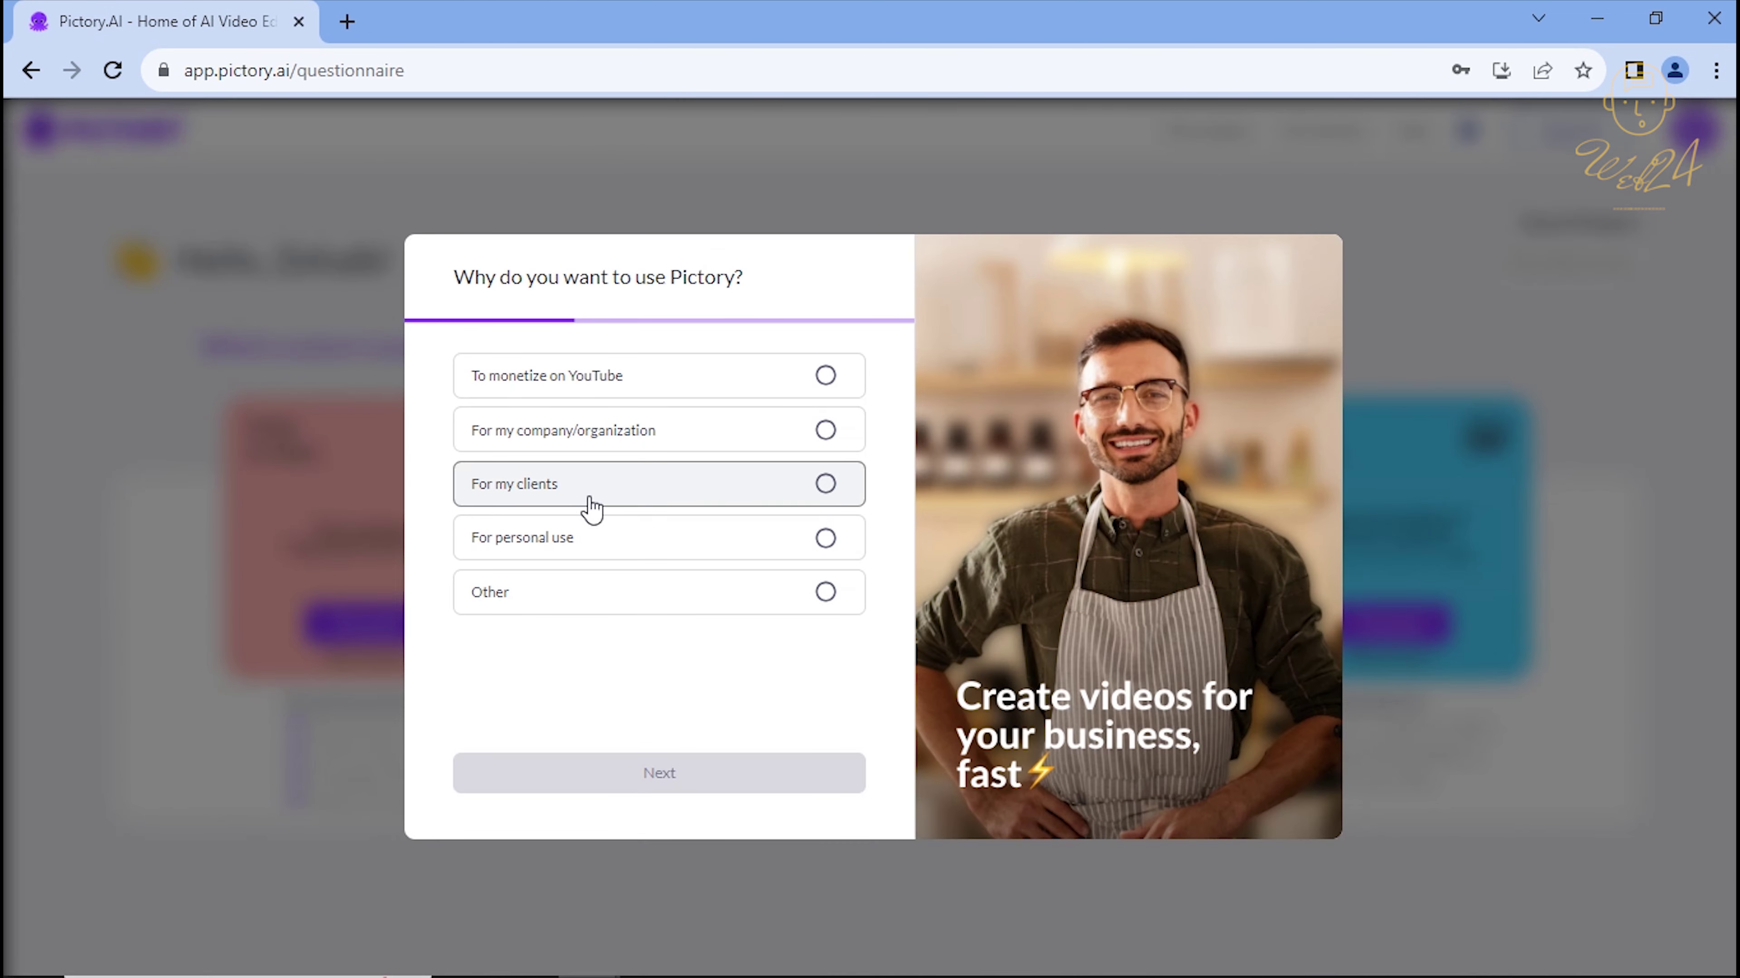
Step: Answer the 'Why do you want to use Pictory?' question and continue past the questionnaire
click(827, 378)
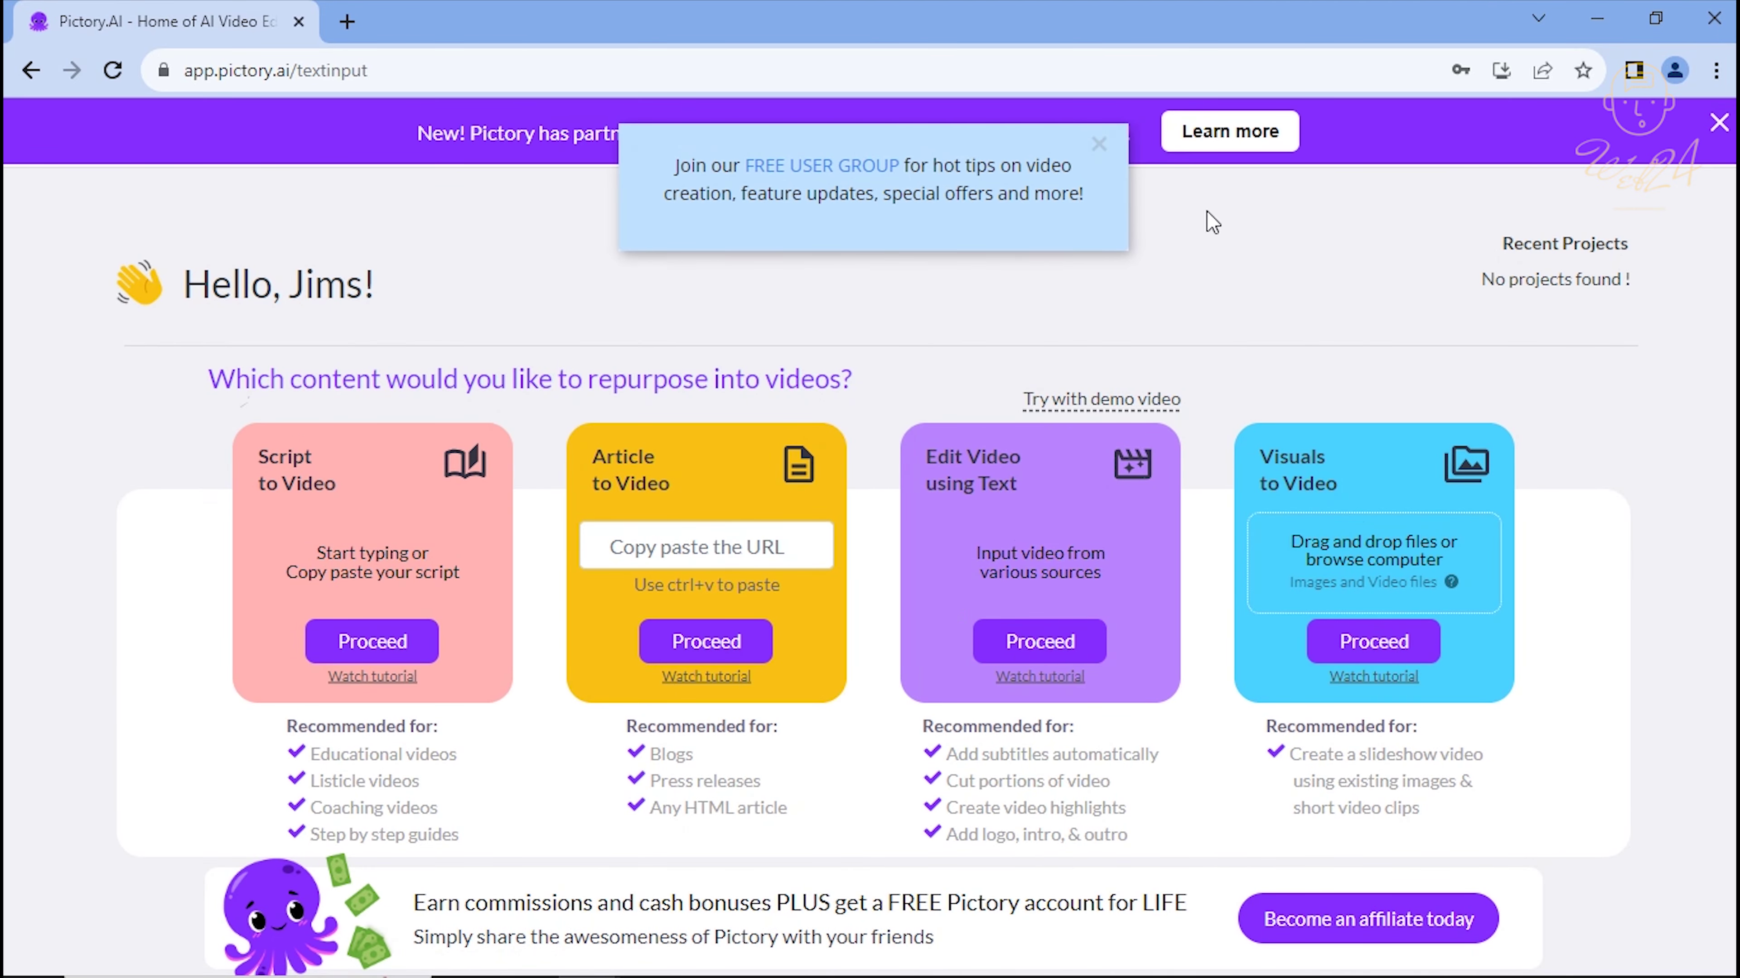
scroll(1270, 262, down, 1)
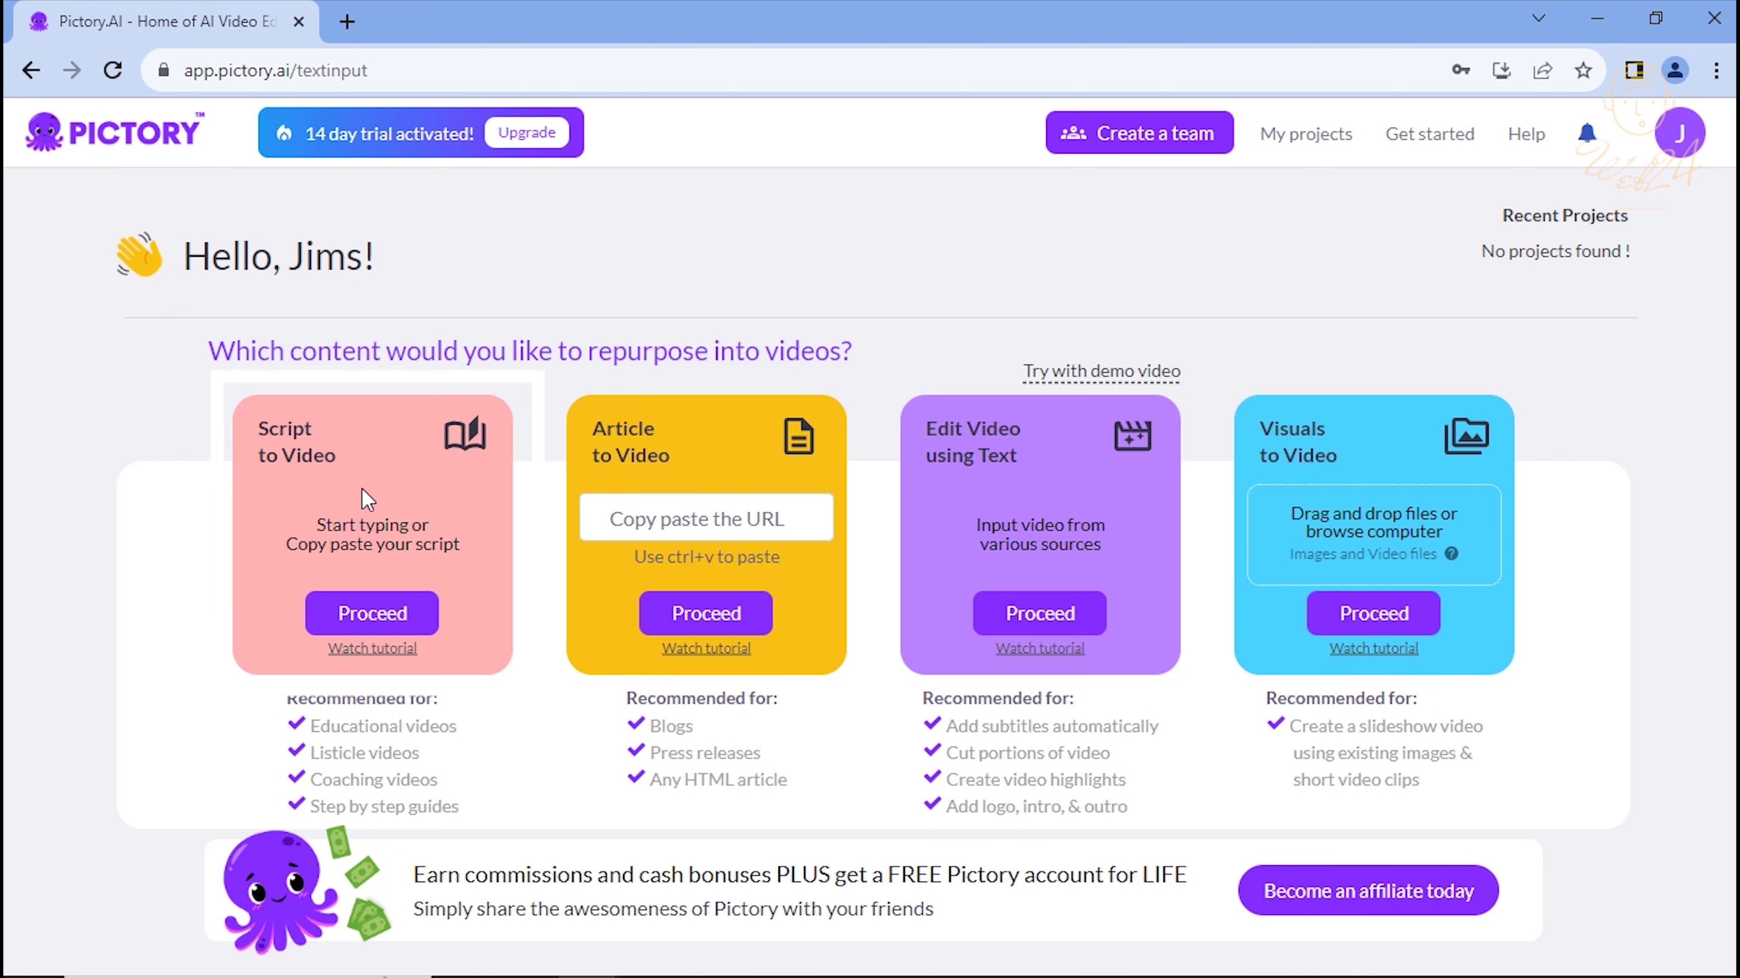
click(347, 21)
Step: Have ChatGPT write a five-minute health-expert article on '5 ways to become healthier'
key(Down)
key(Return)
click(291, 401)
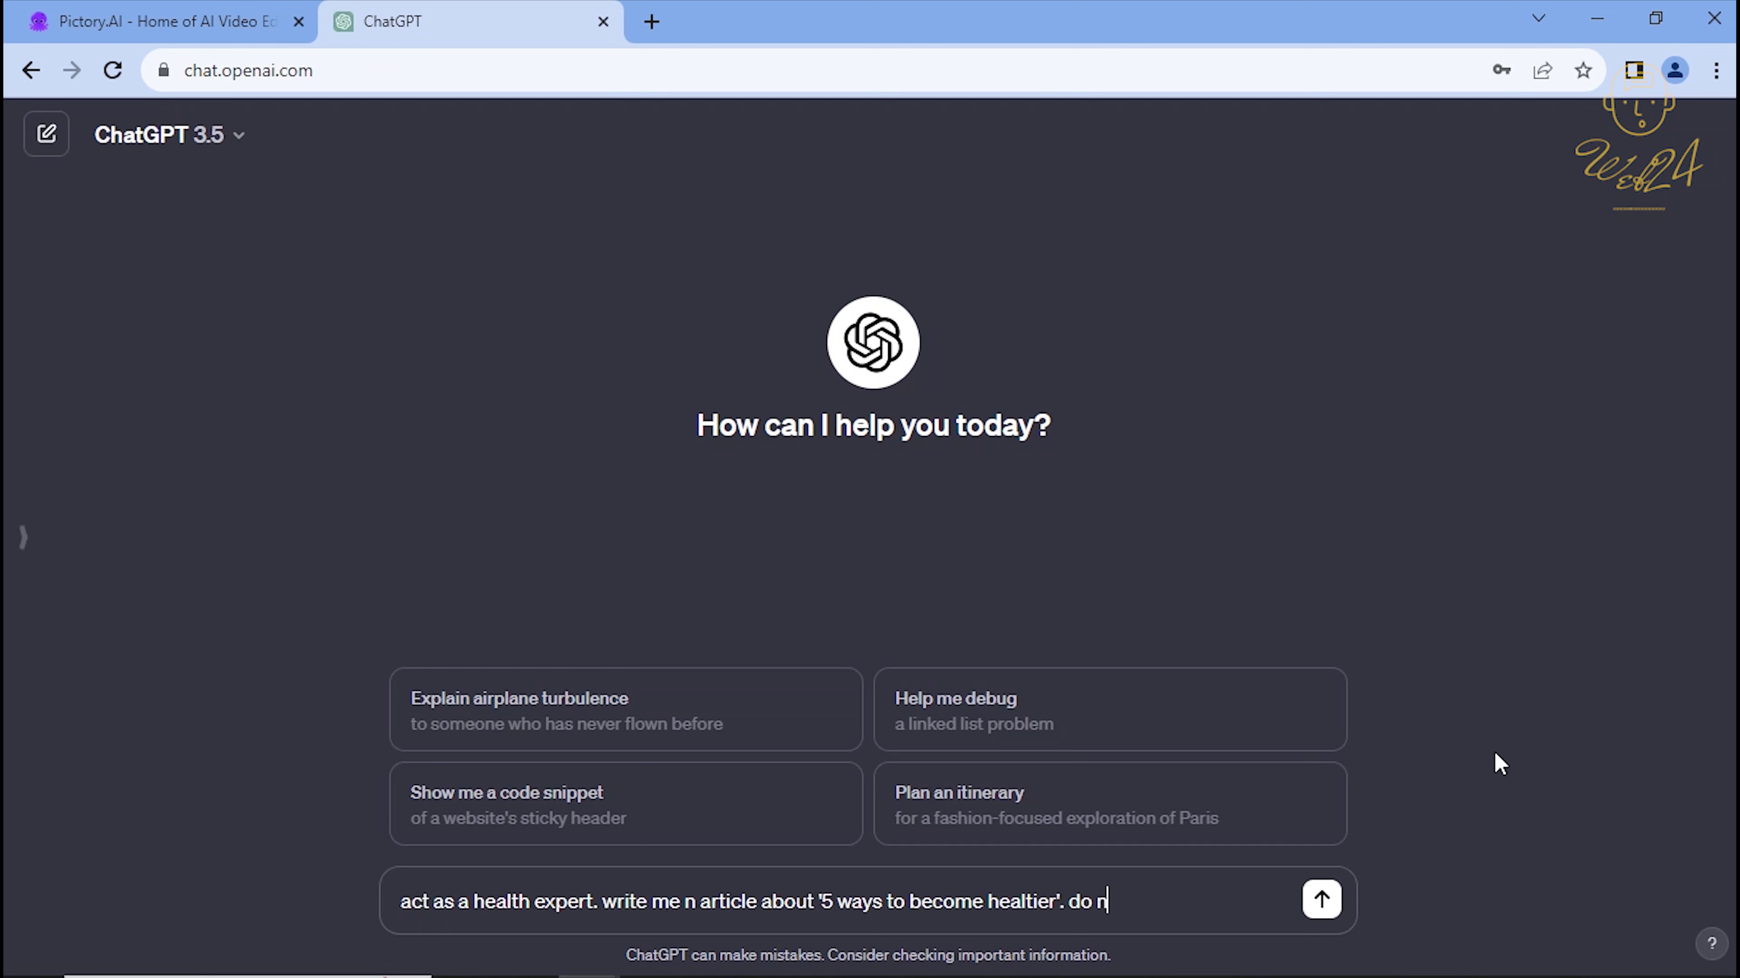
text(ot use generic topic and title. make it 5 min)
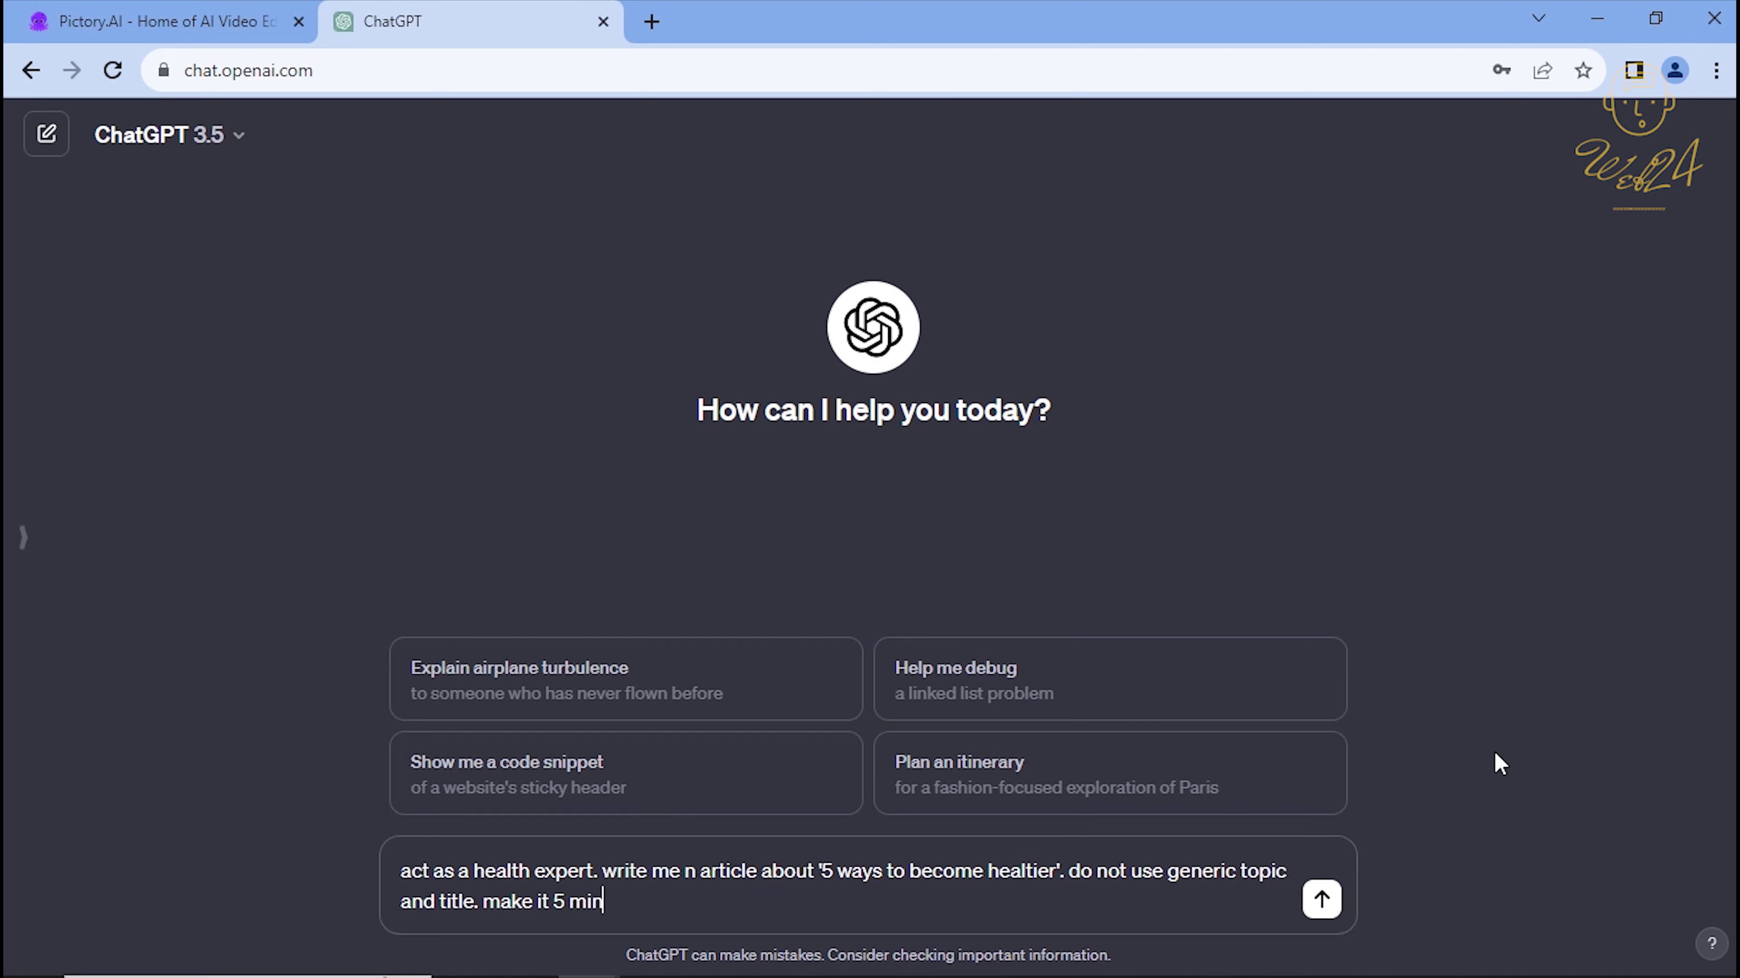
text(utes read)
key(Return)
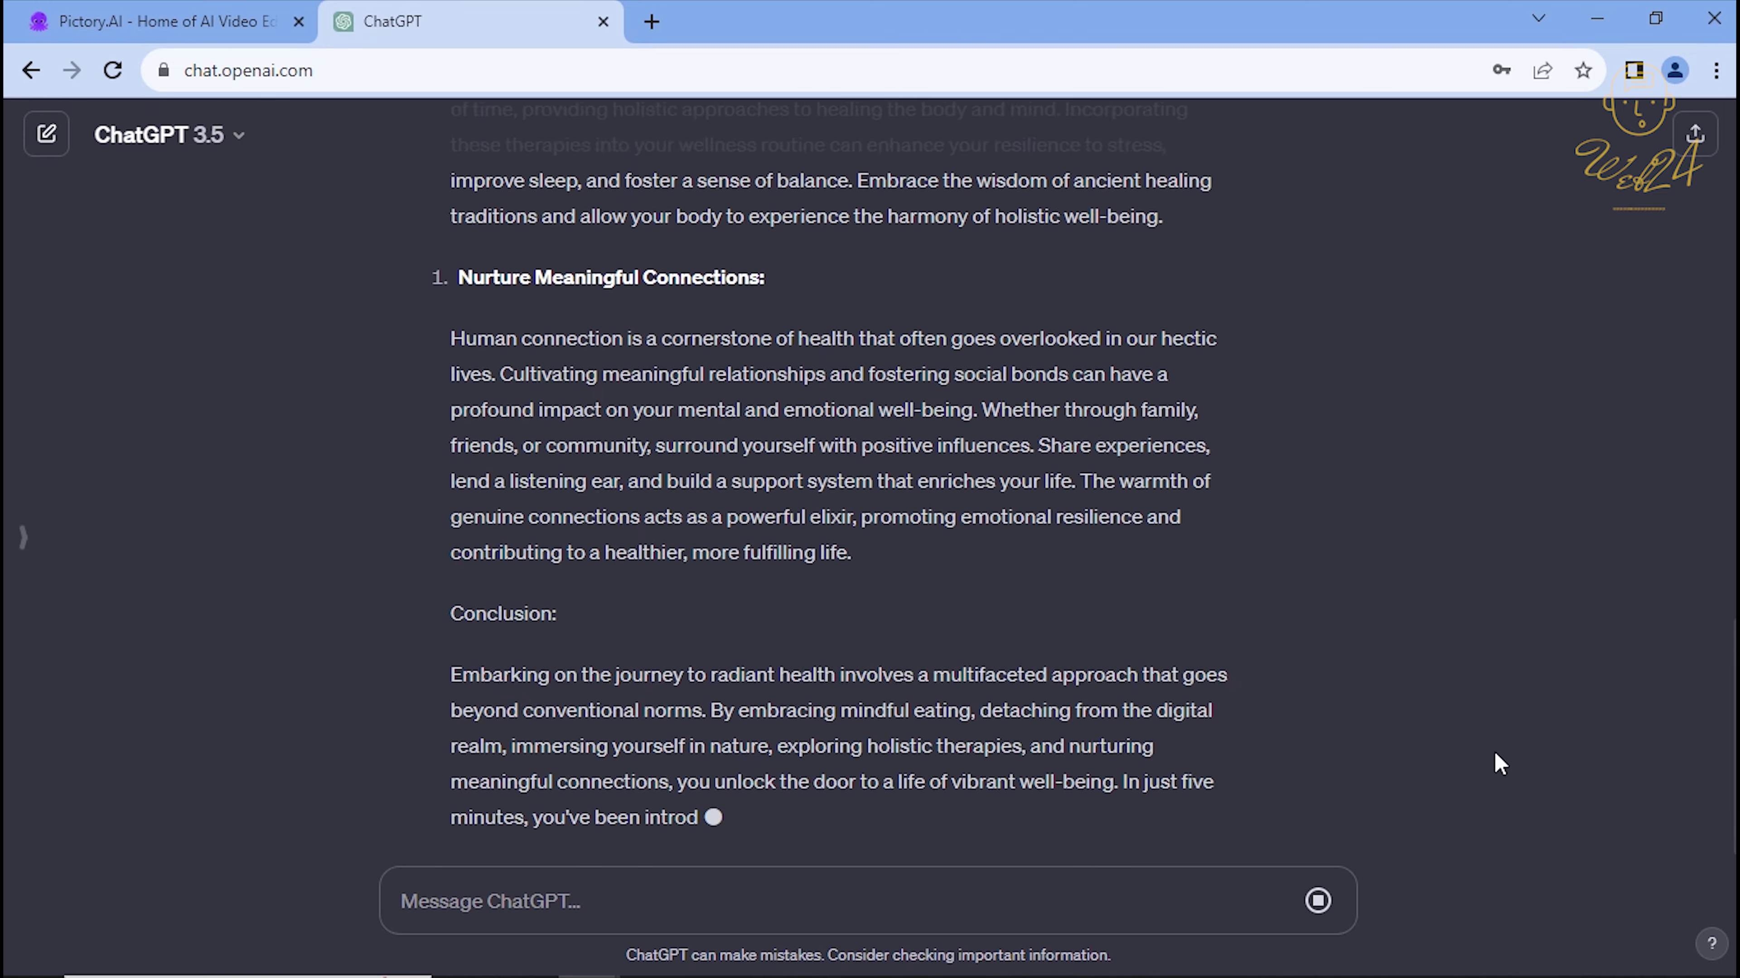
click(219, 12)
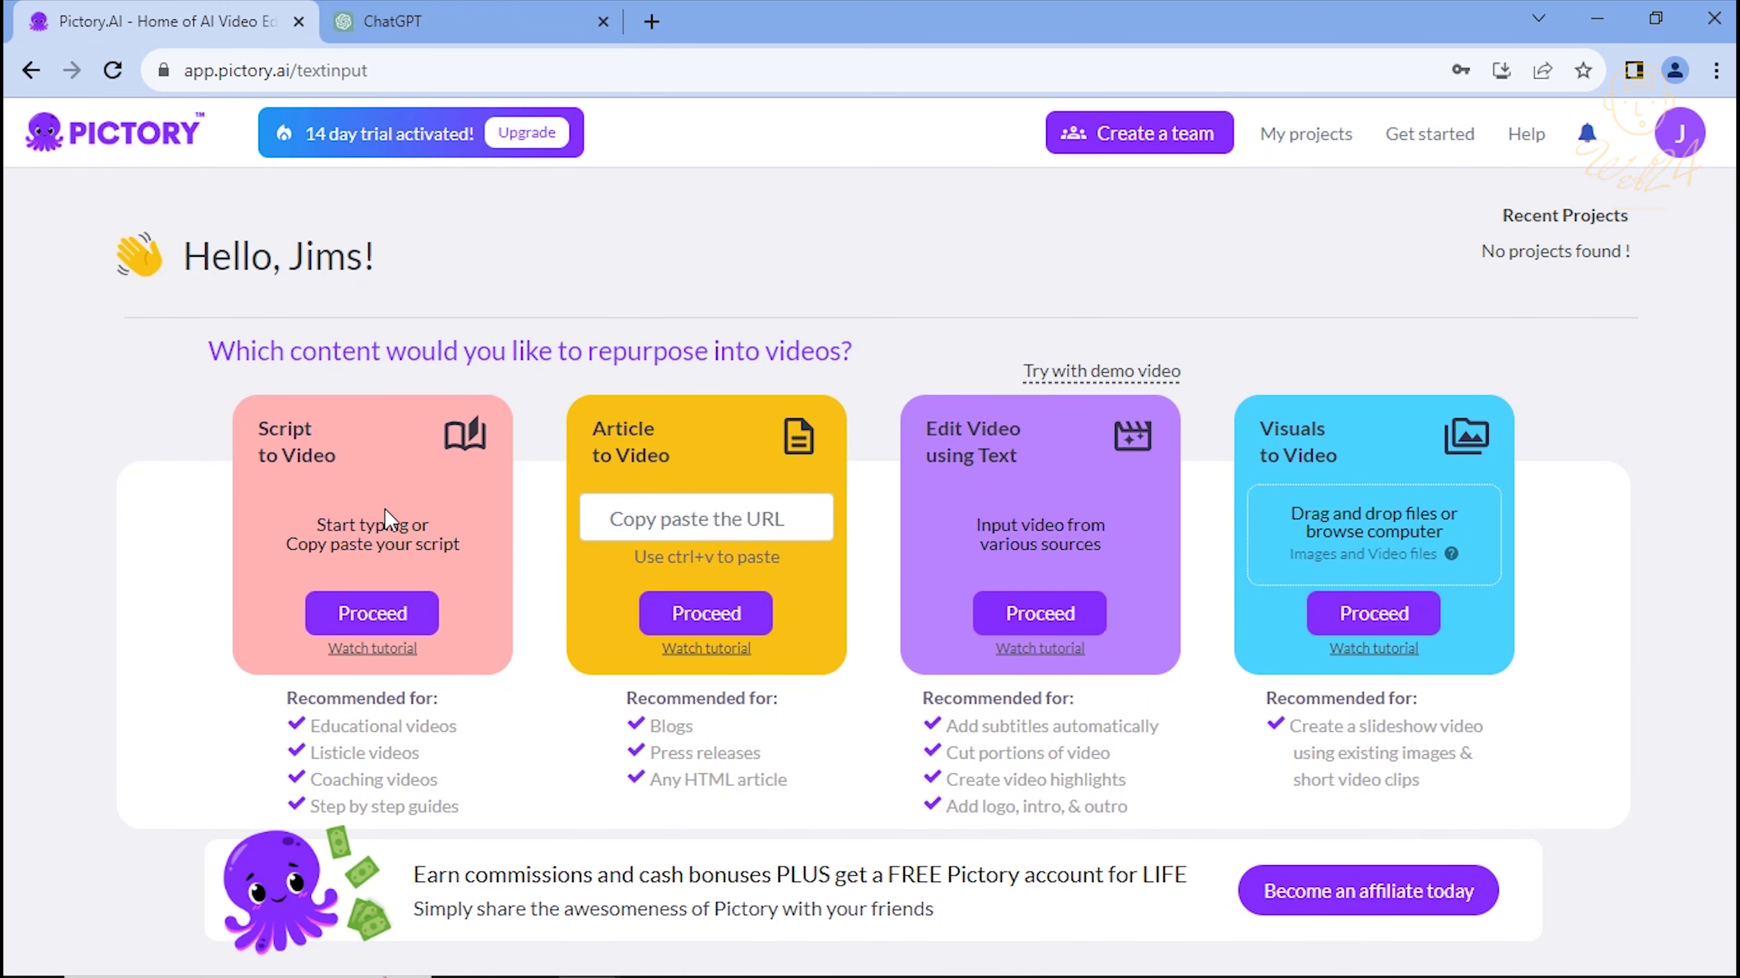
Step: Start a Script to Video project and paste the ChatGPT article as the script
click(368, 621)
click(388, 458)
key(ctrl+v)
scroll(566, 458, down, 1)
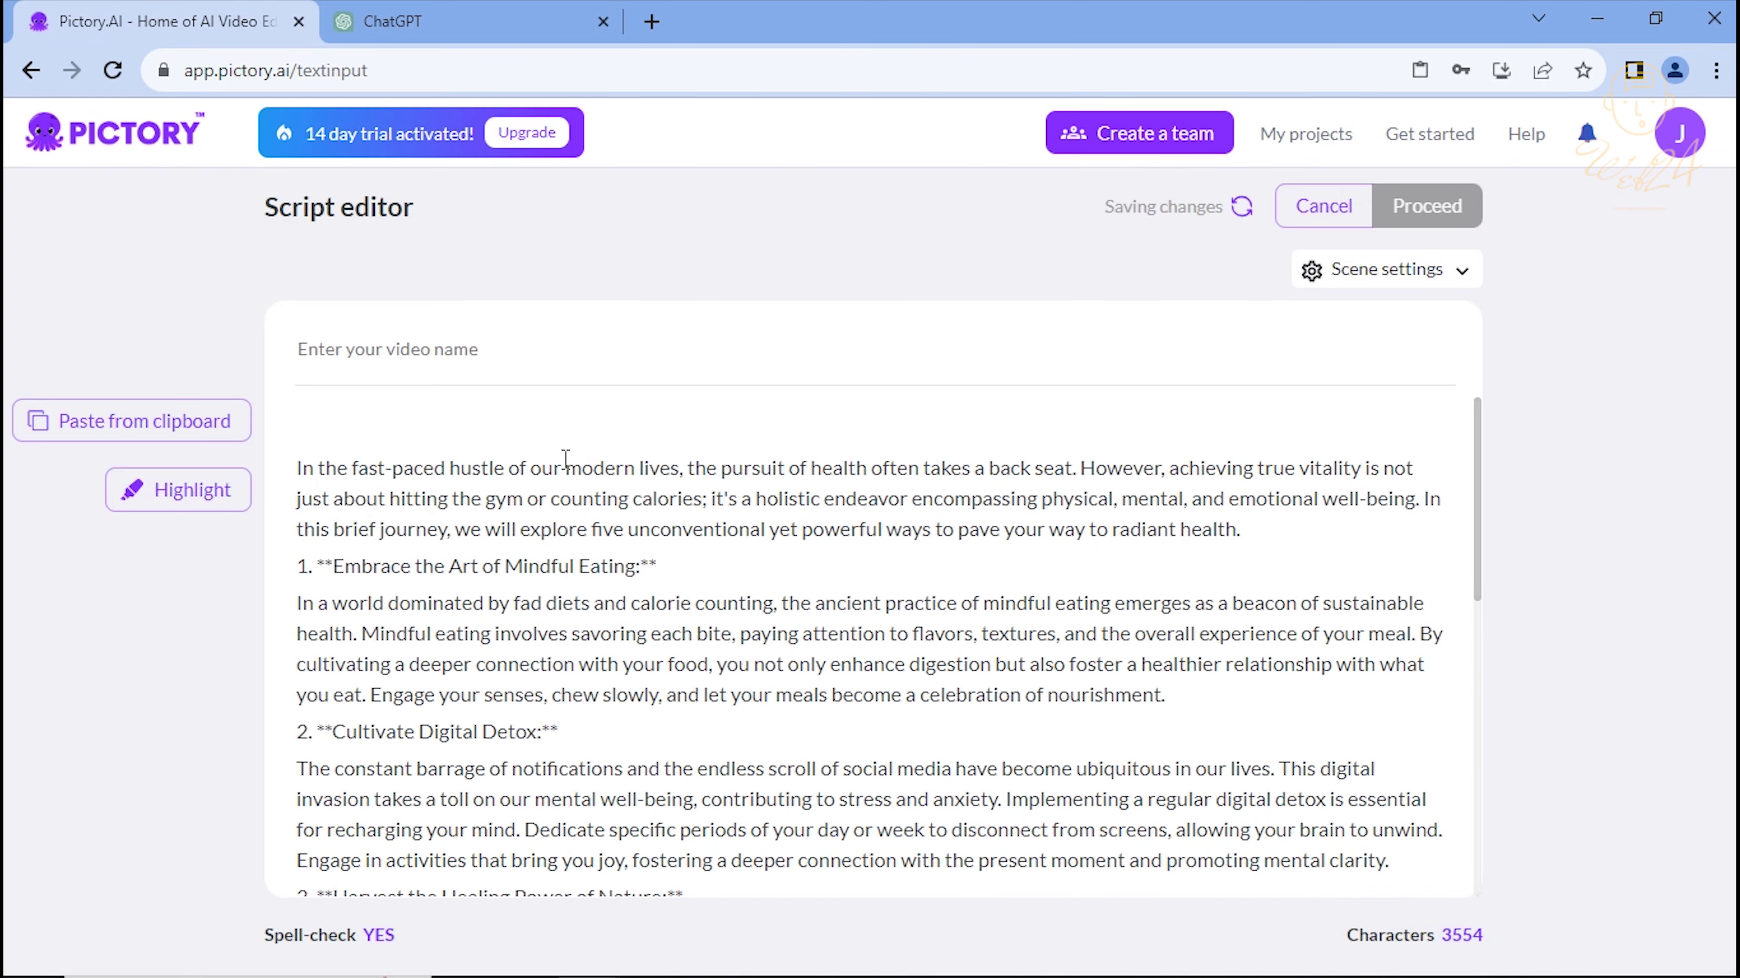
Step: Strip the '1. **' numbering and asterisks from all five section headings
click(317, 566)
key(BackSpace)
key(BackSpace)
key(BackSpace)
key(BackSpace)
key(BackSpace)
key(BackSpace)
key(BackSpace)
click(656, 566)
key(BackSpace)
key(BackSpace)
key(BackSpace)
key(BackSpace)
key(BackSpace)
key(BackSpace)
key(BackSpace)
key(BackSpace)
scroll(765, 555, down, 5)
click(1394, 462)
key(Delete)
key(Delete)
key(Delete)
key(Delete)
key(Delete)
key(Delete)
key(Delete)
key(Delete)
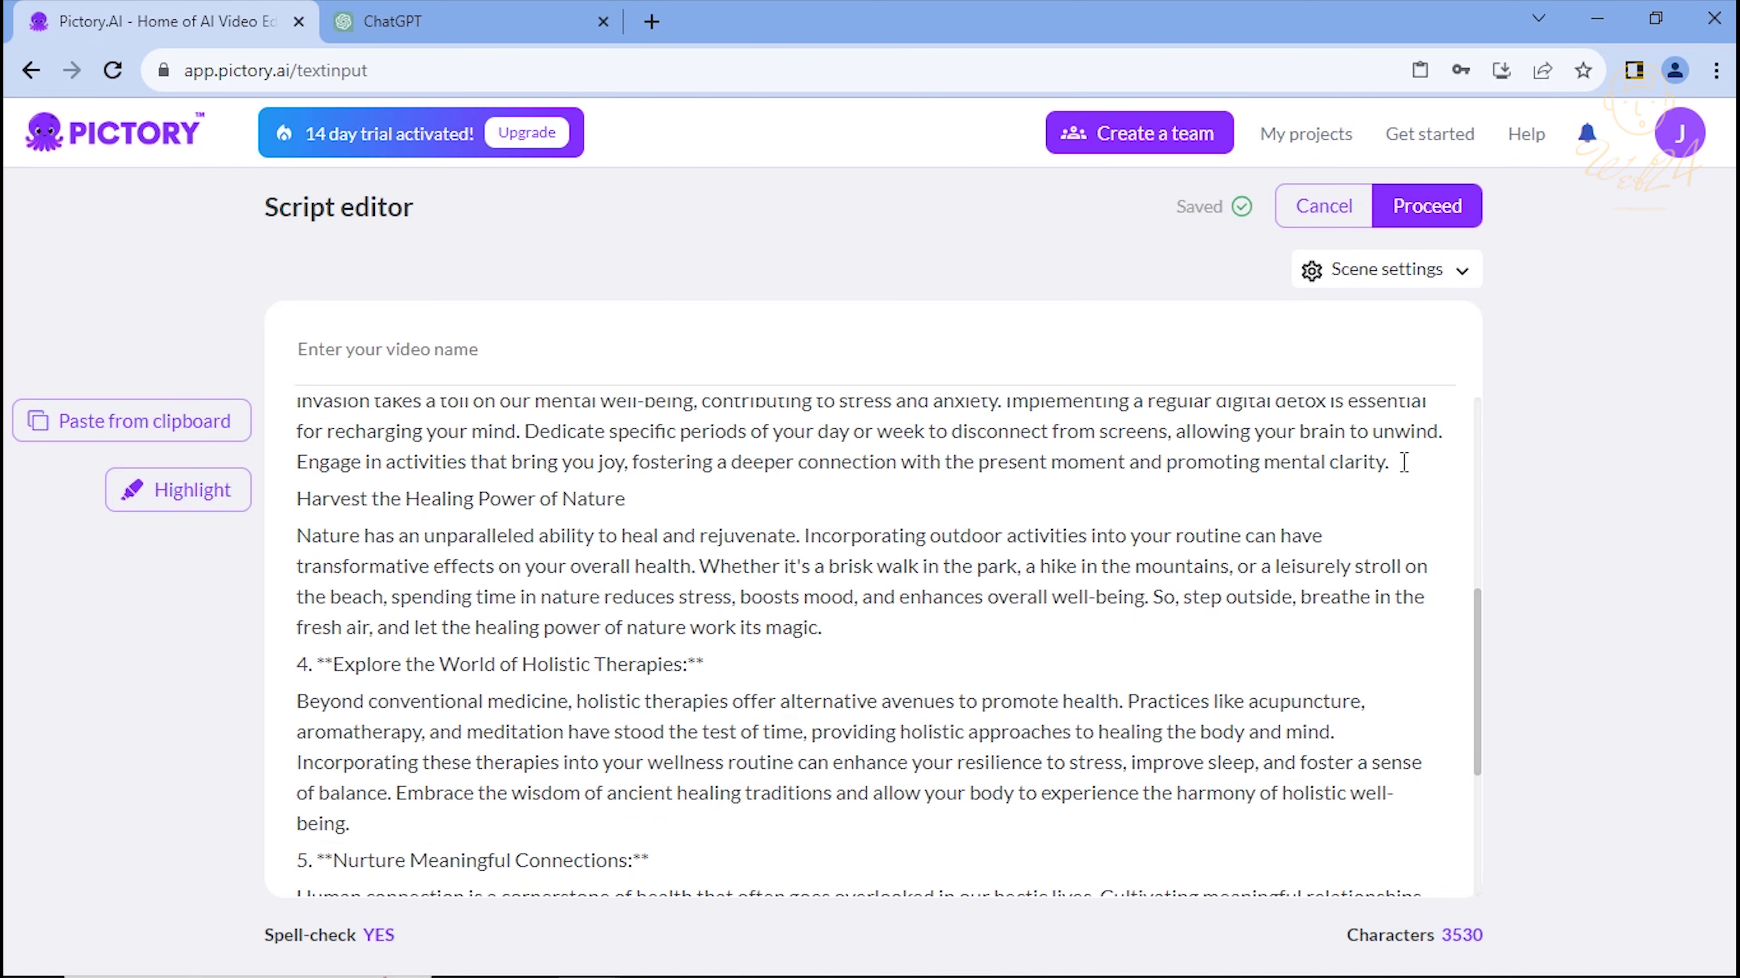
scroll(765, 583, down, 3)
click(322, 516)
key(BackSpace)
key(BackSpace)
key(BackSpace)
key(BackSpace)
key(BackSpace)
scroll(765, 582, down, 3)
click(699, 571)
key(BackSpace)
key(BackSpace)
key(BackSpace)
click(323, 570)
key(BackSpace)
key(BackSpace)
key(BackSpace)
key(BackSpace)
key(BackSpace)
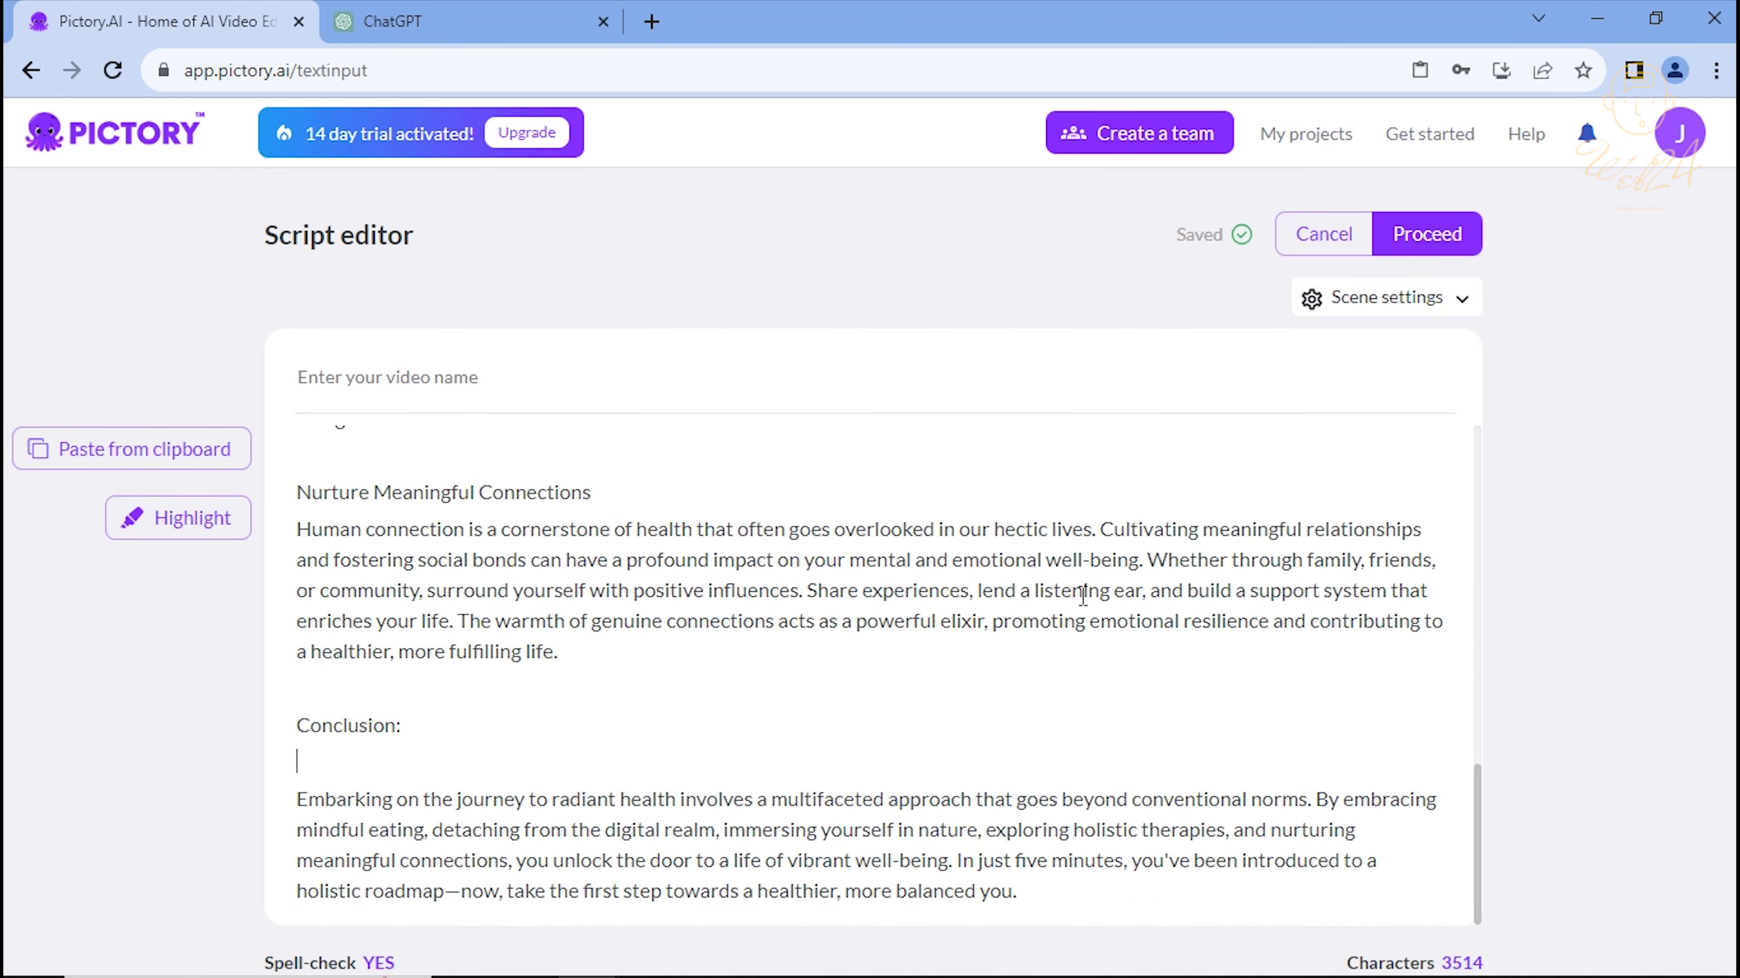
click(1461, 234)
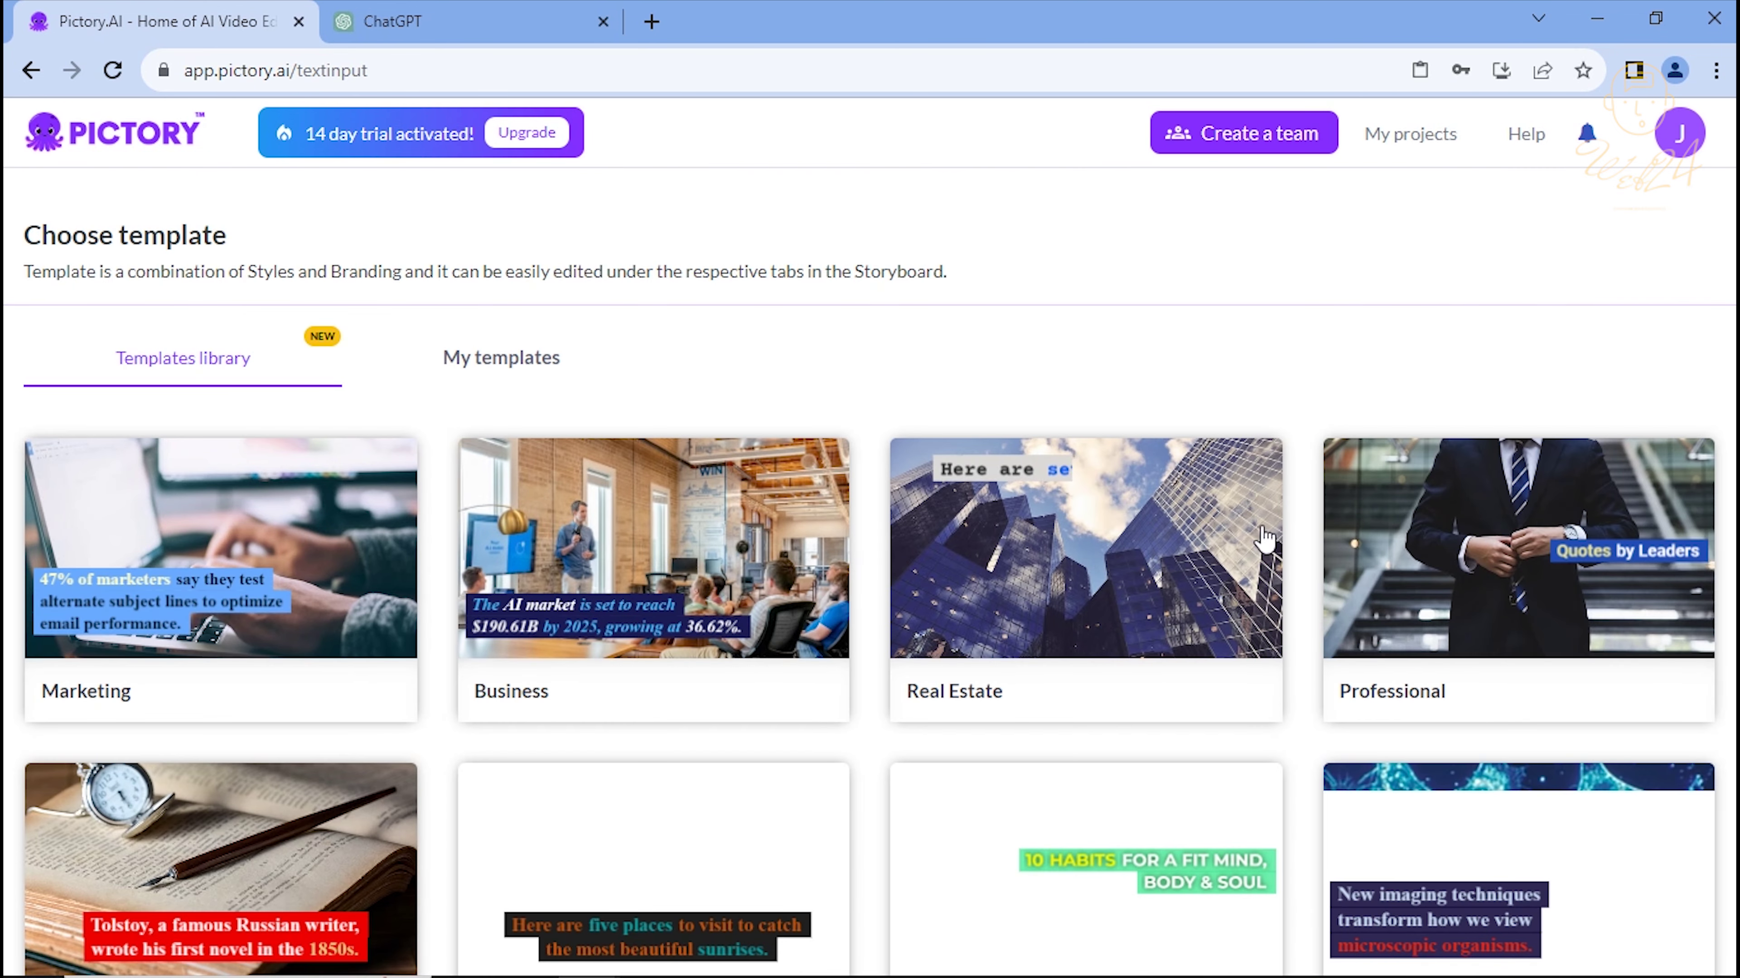
Step: Generate the storyboard from the Wellness template in 16:9 landscape
scroll(1733, 434, down, 5)
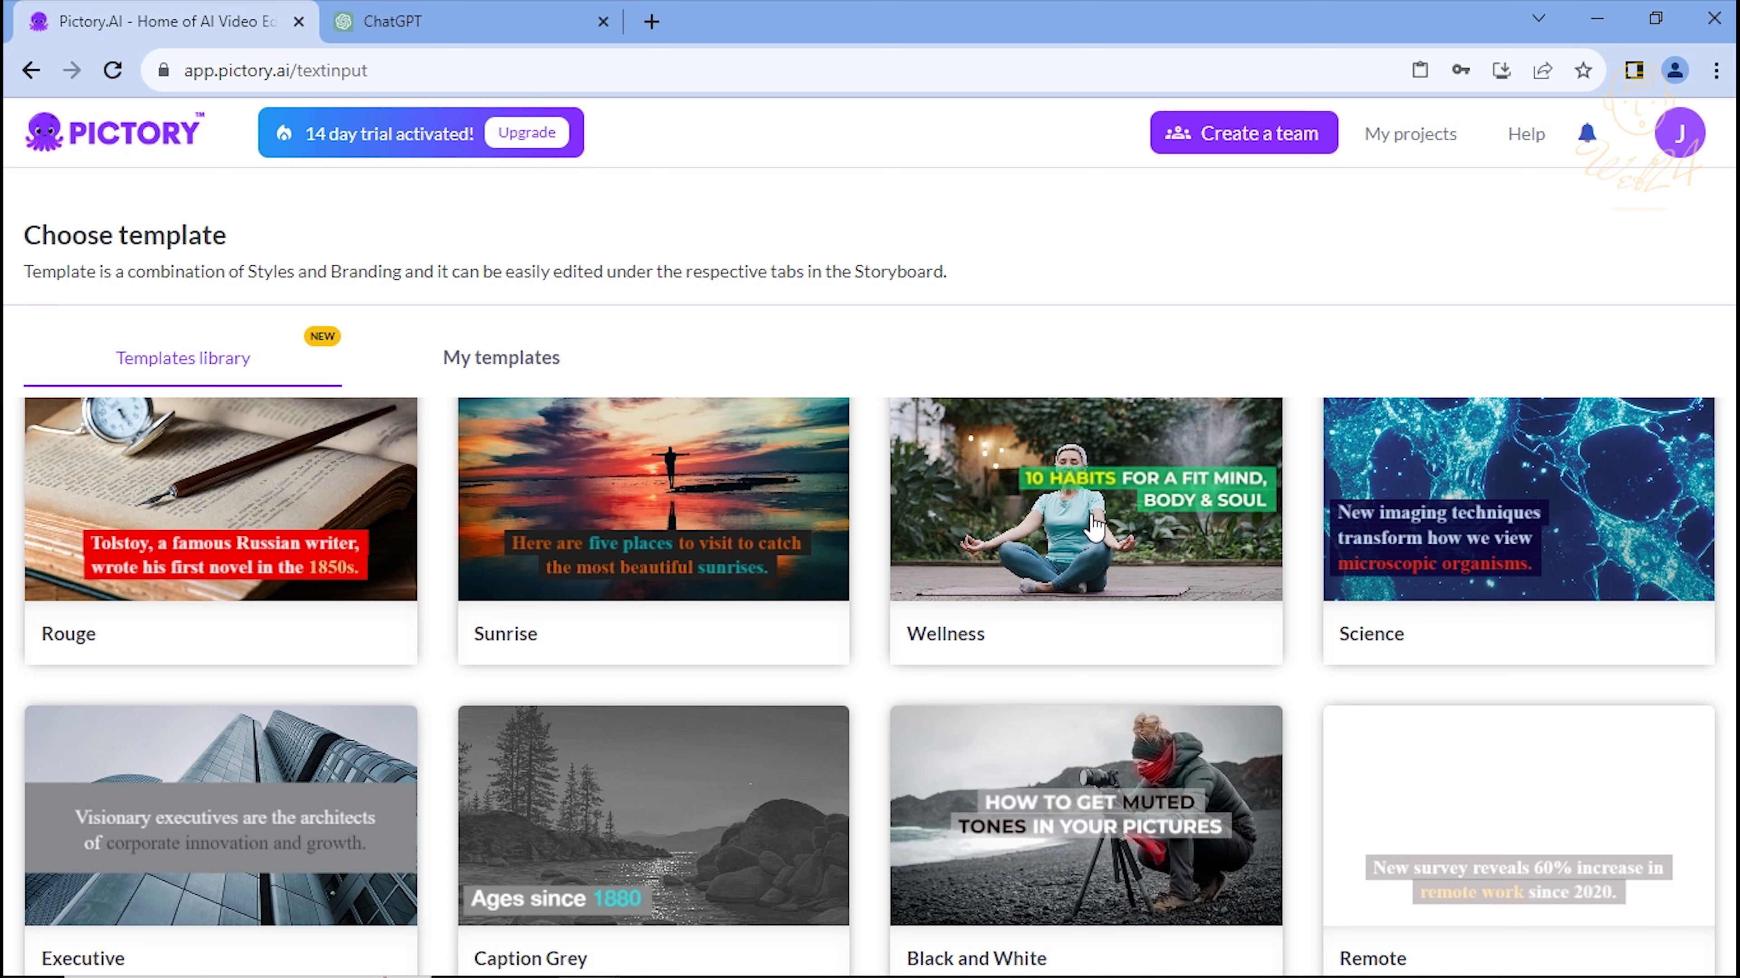
mouse_move(1082, 508)
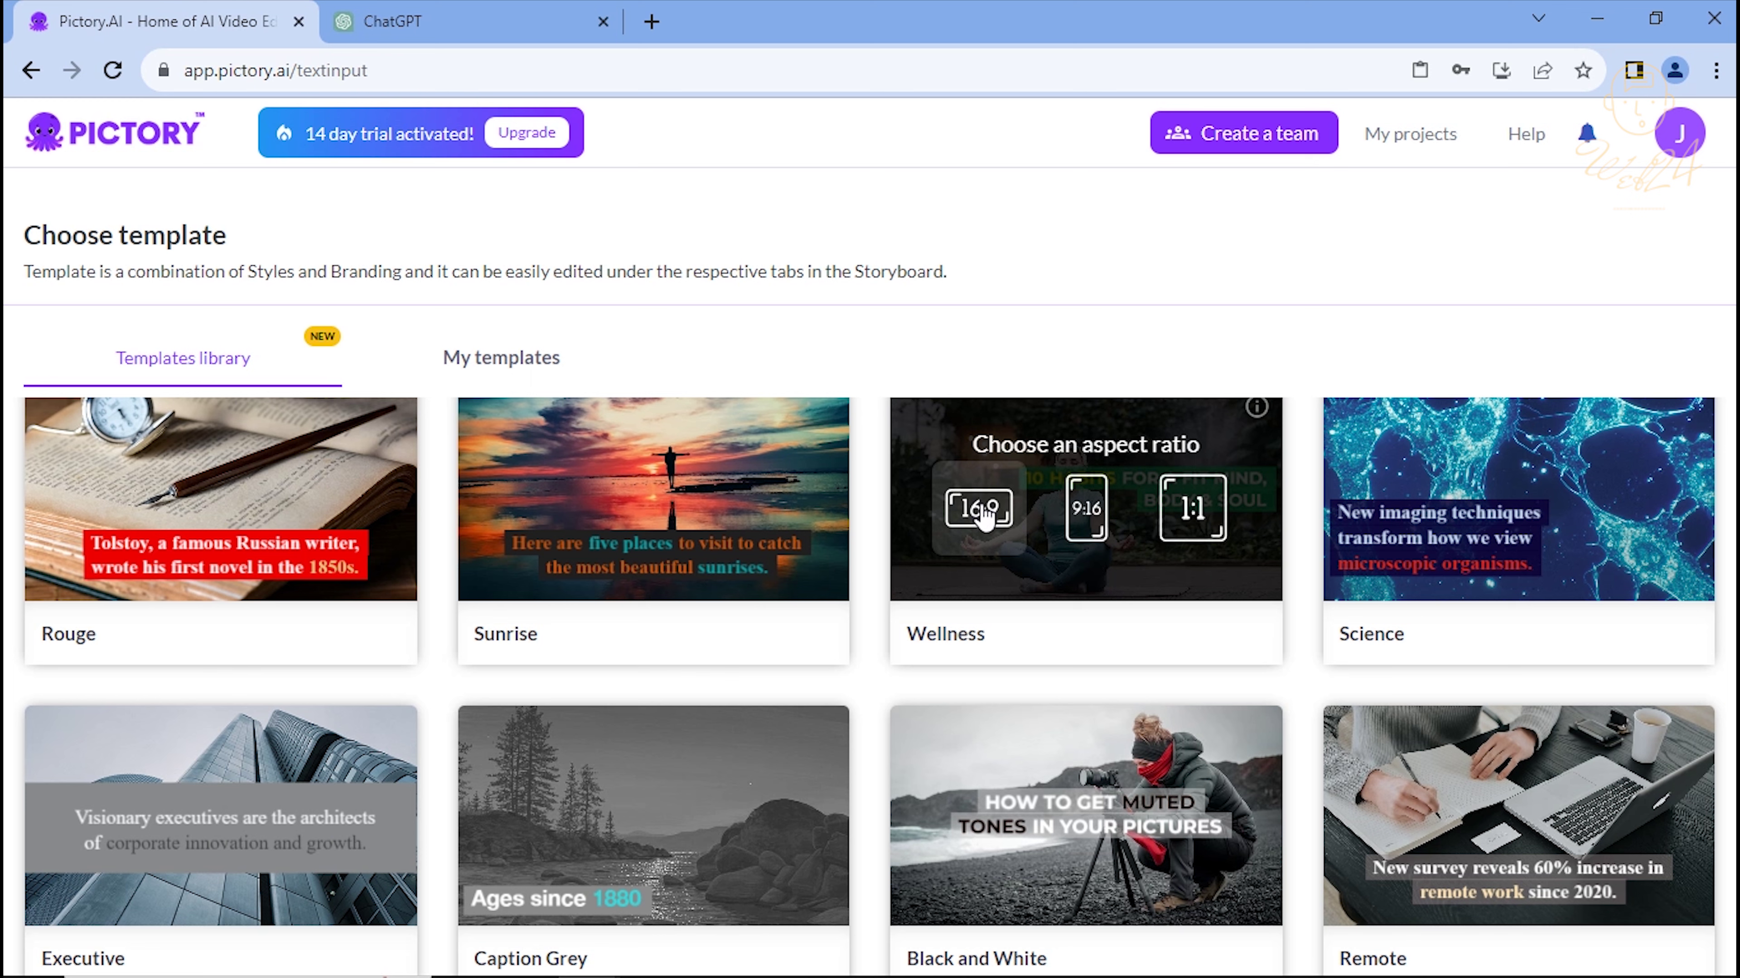
click(984, 513)
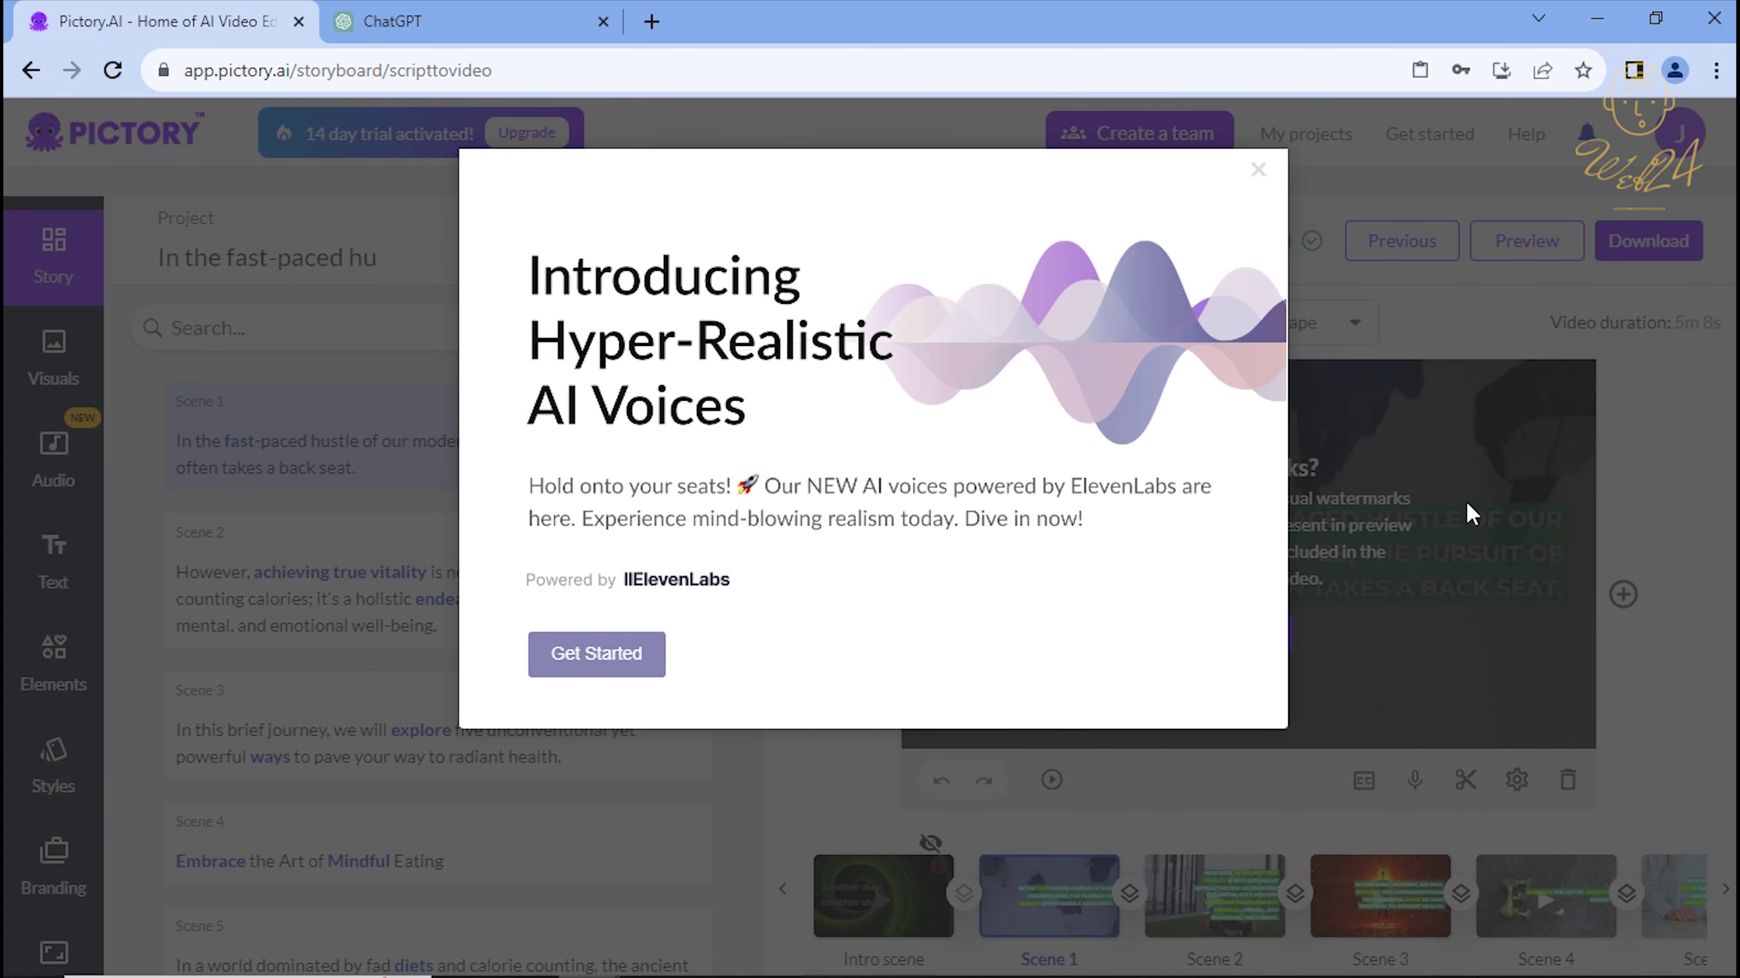
click(1471, 514)
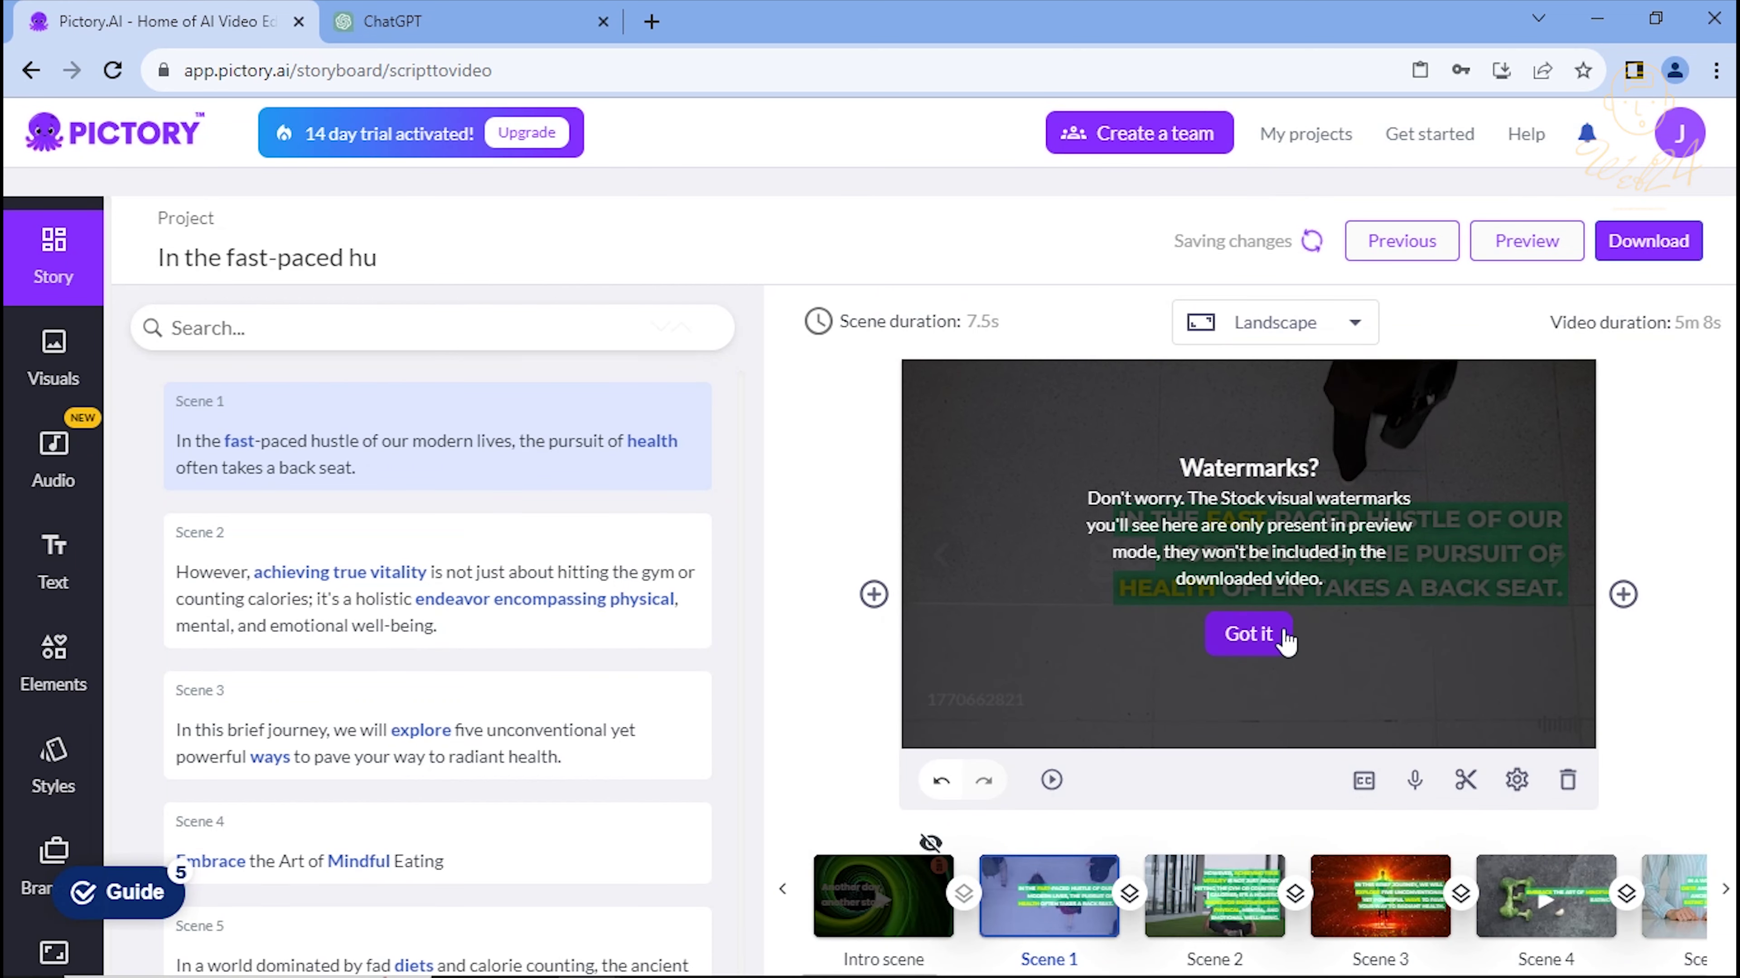
Step: Dismiss the watermark notice, preview the video, then download it as Inthefastpacedhu.mp4
click(1248, 634)
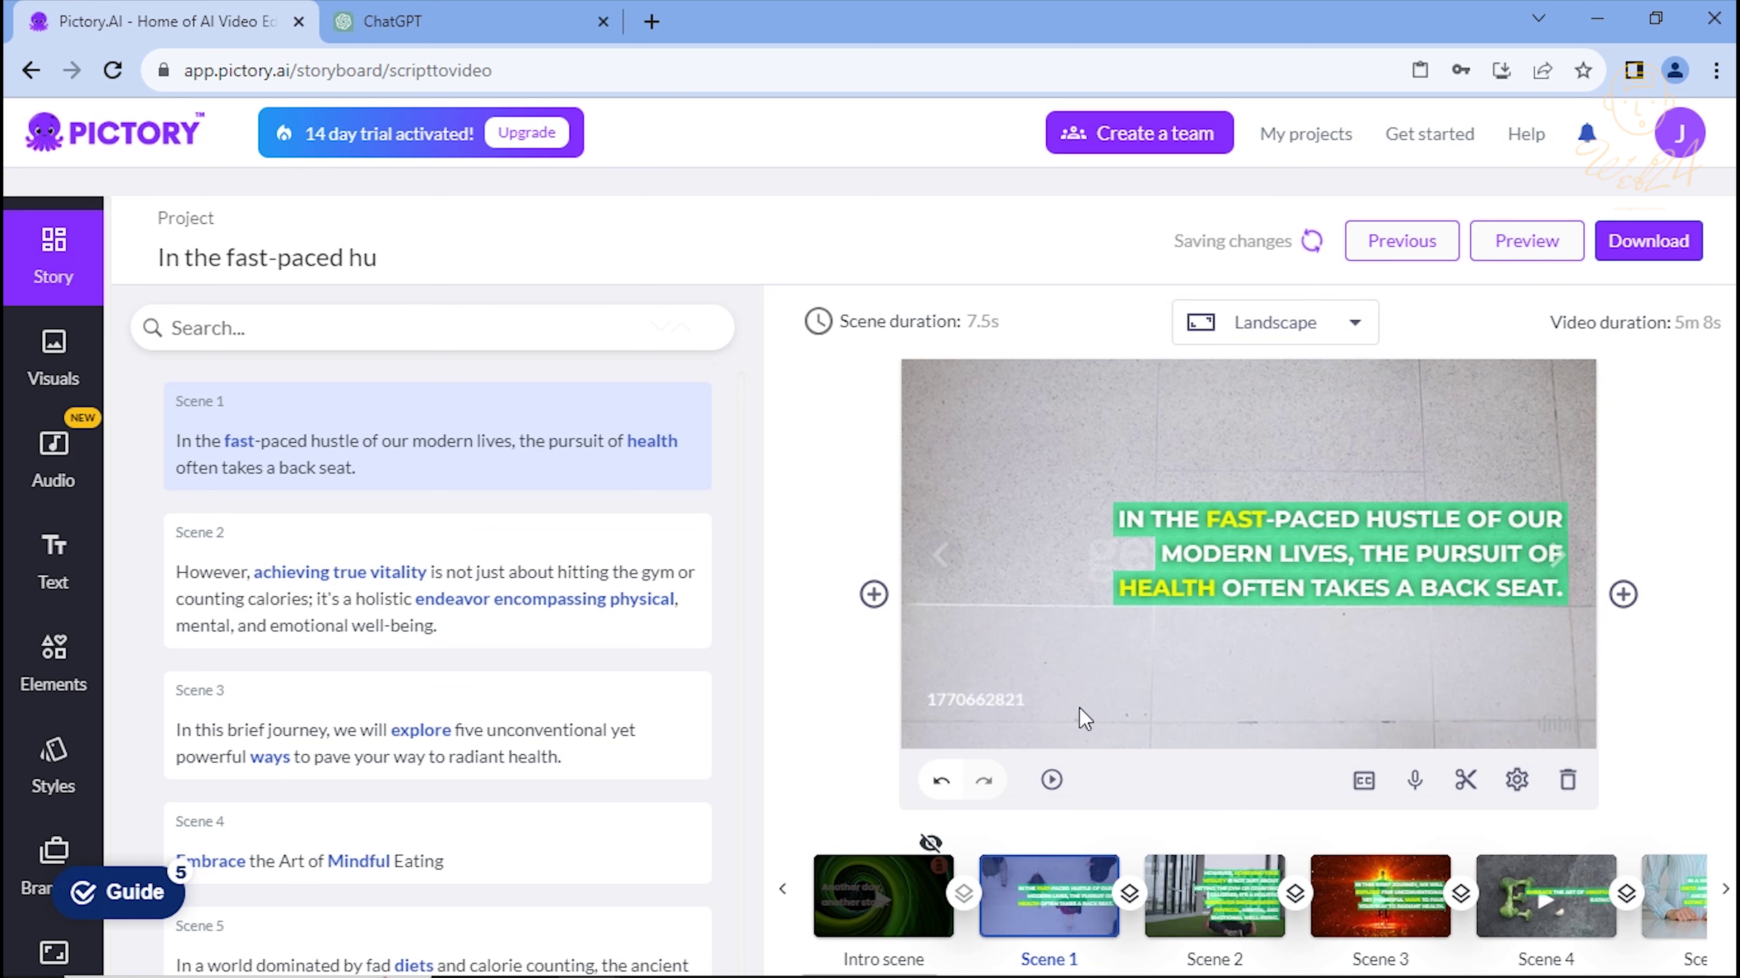
click(1476, 257)
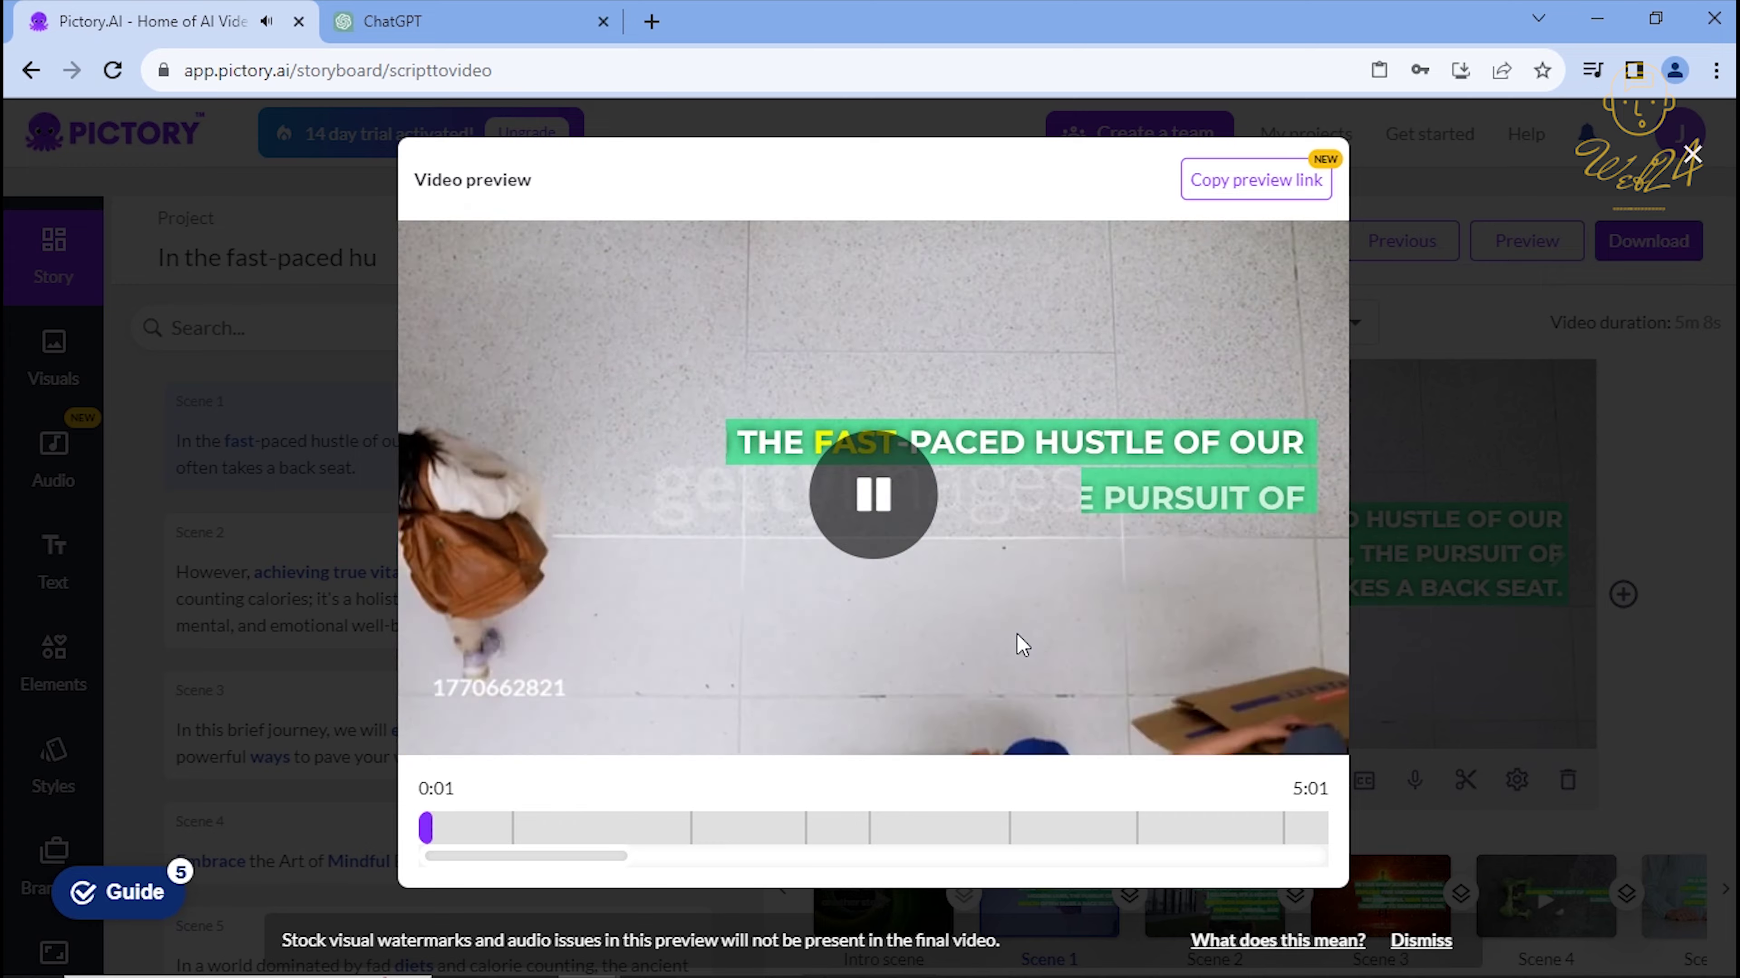
click(1691, 154)
click(1649, 240)
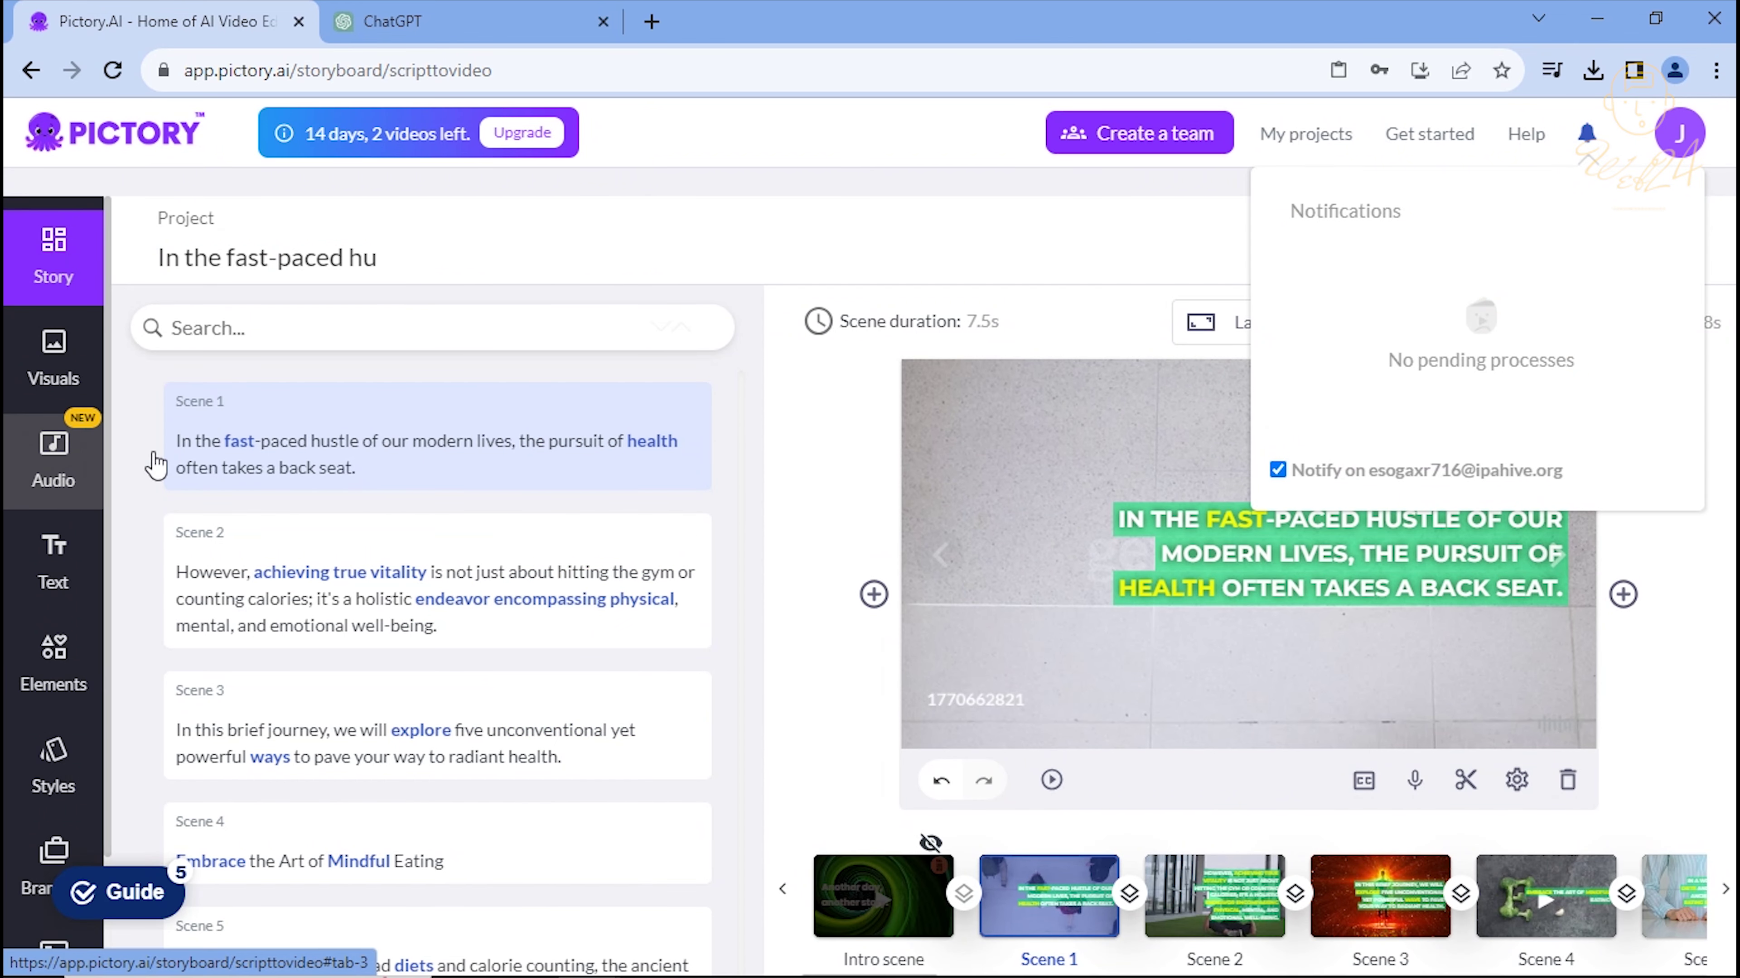
Step: Sample and apply the Adison standard voice (female, American accent) as the voiceover
click(53, 459)
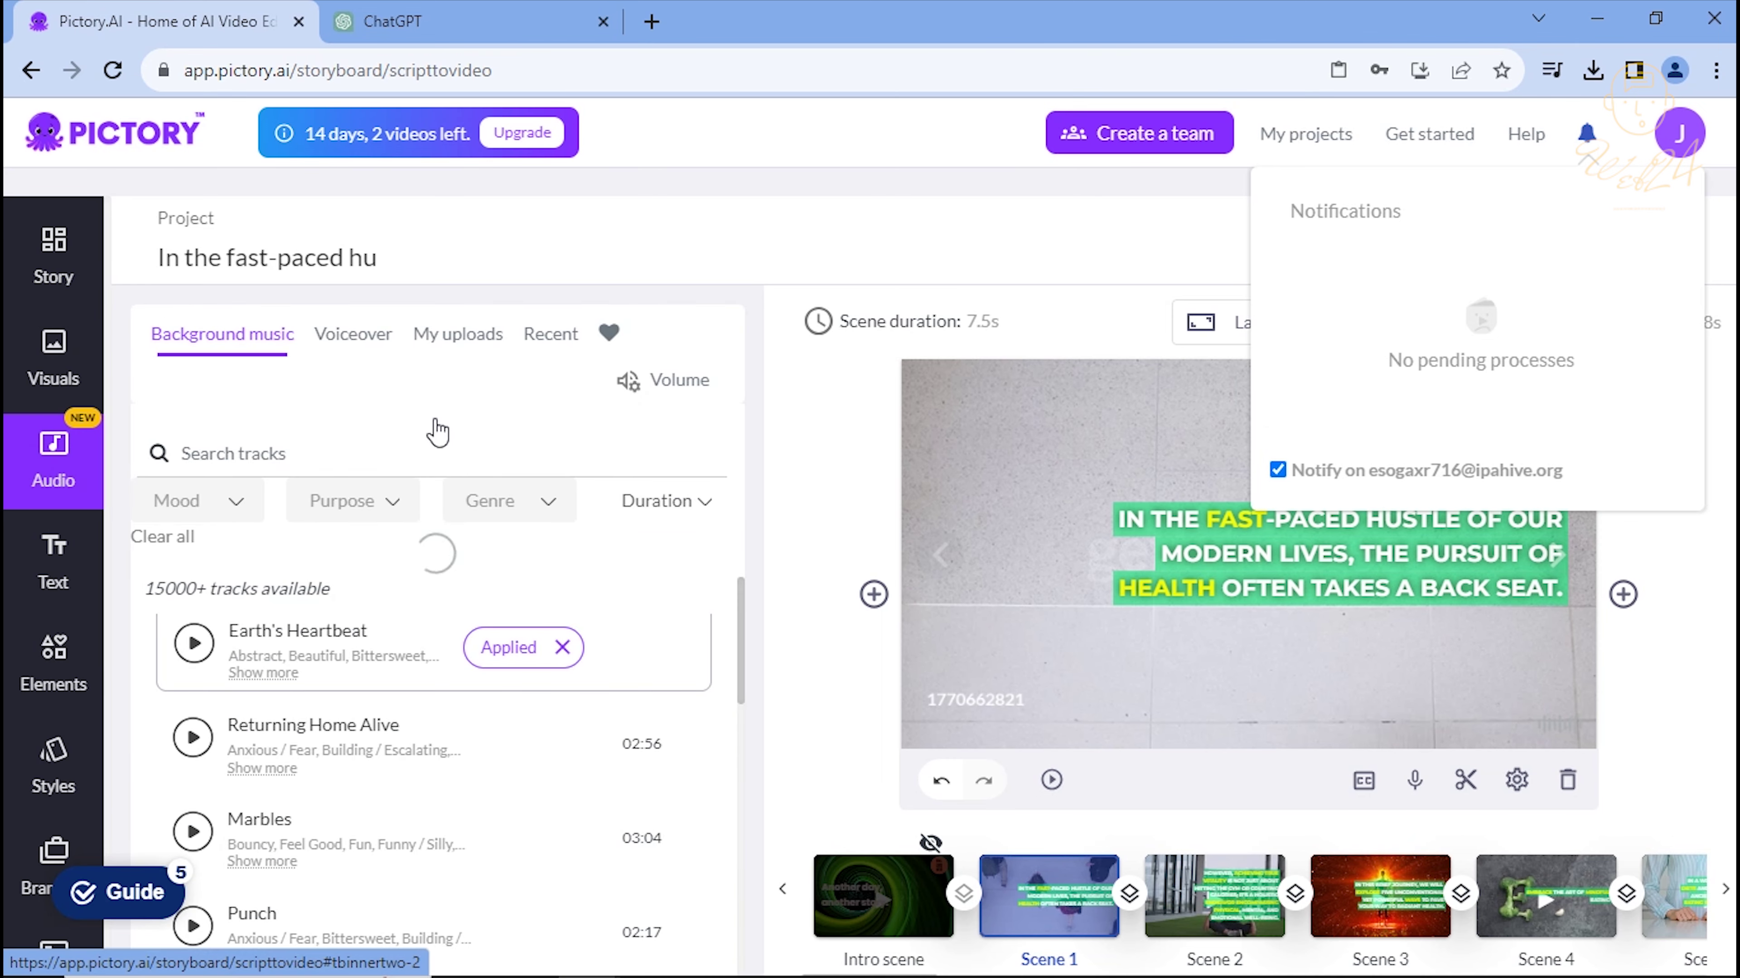
click(363, 335)
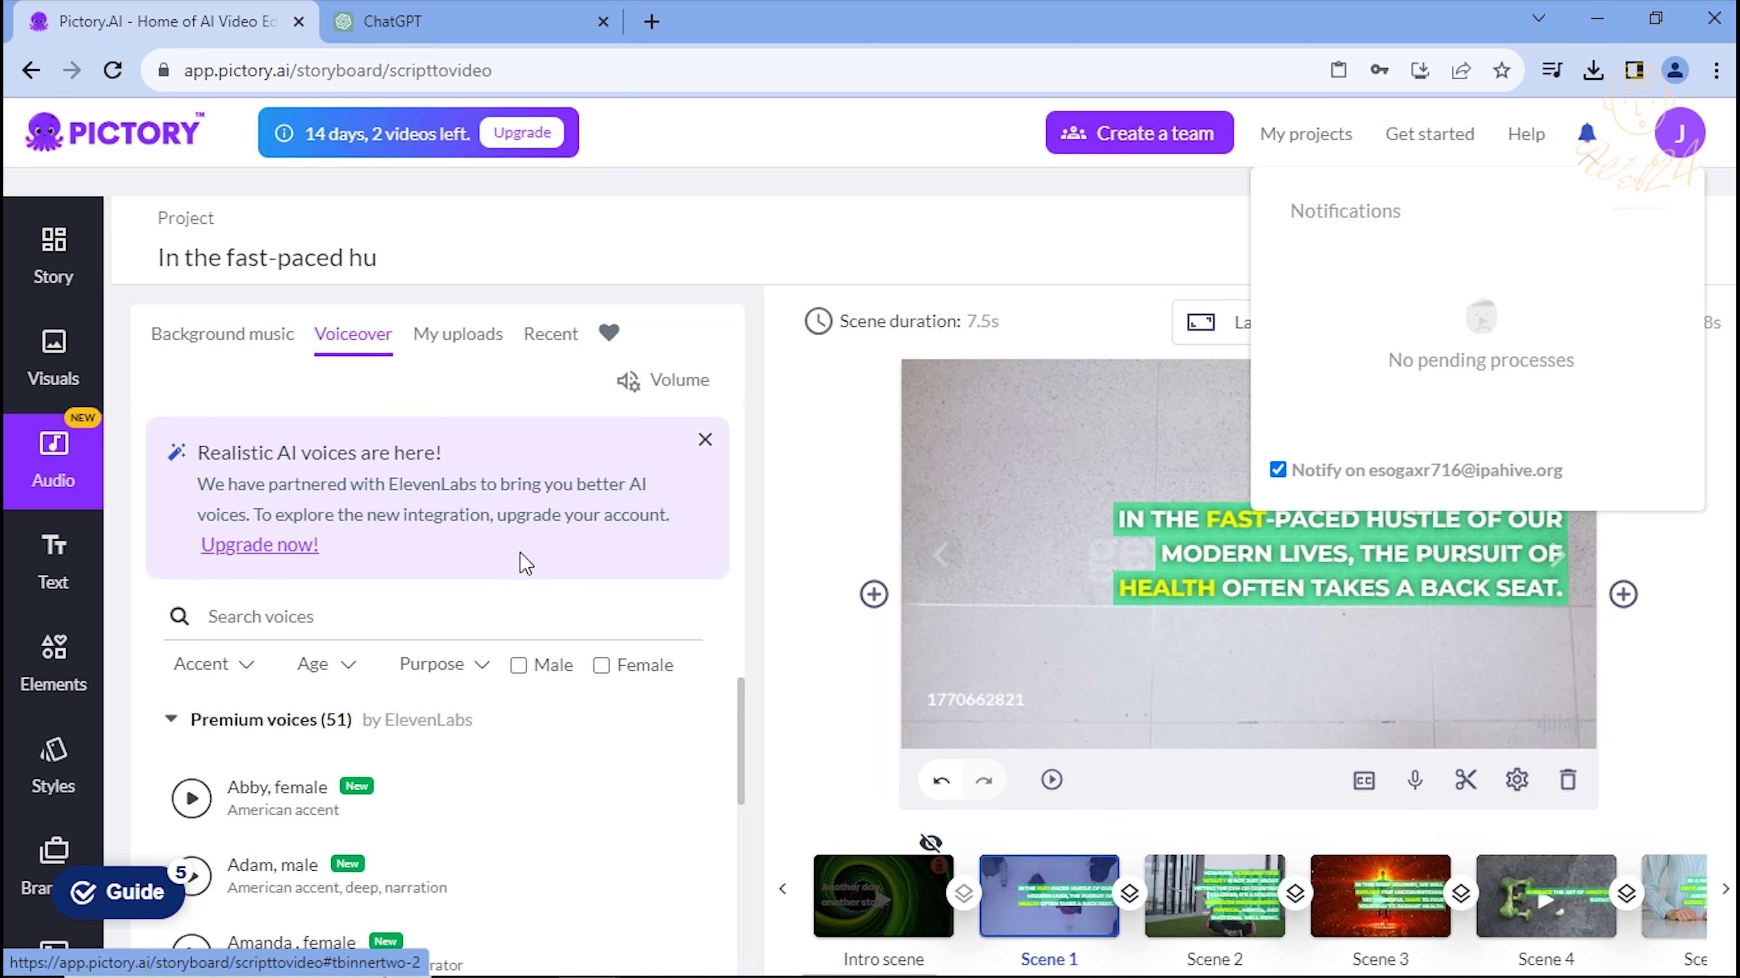
scroll(661, 719, down, 5)
click(191, 739)
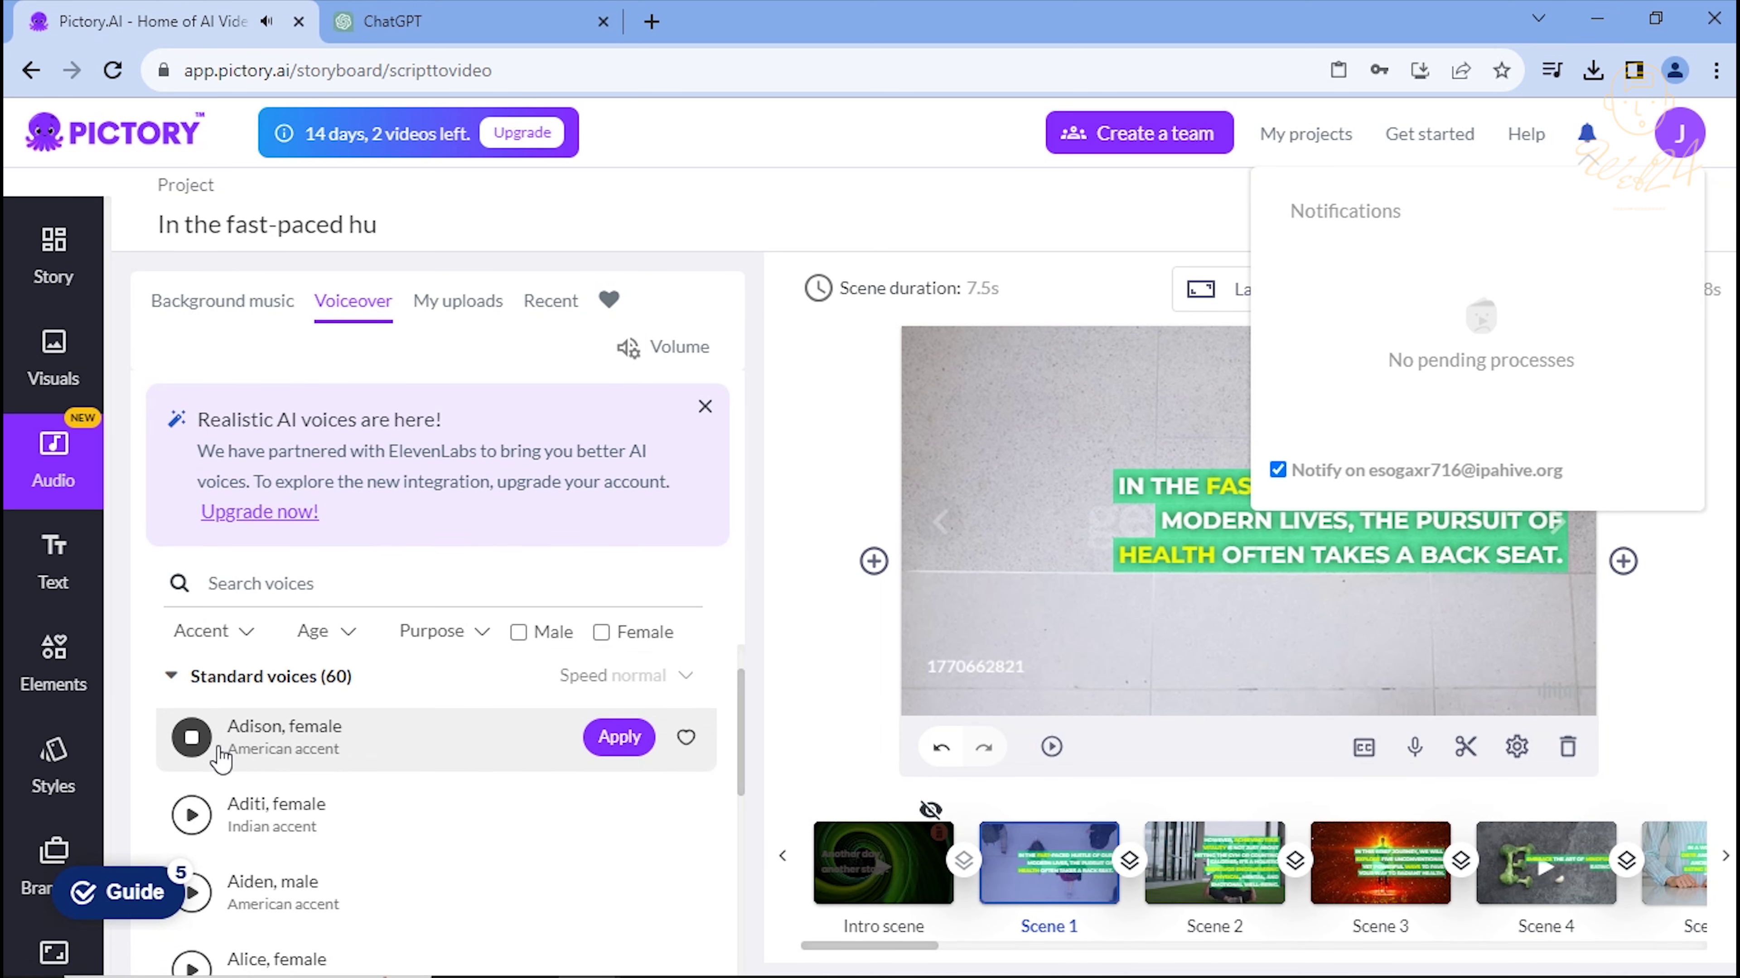
scroll(219, 757, down, 8)
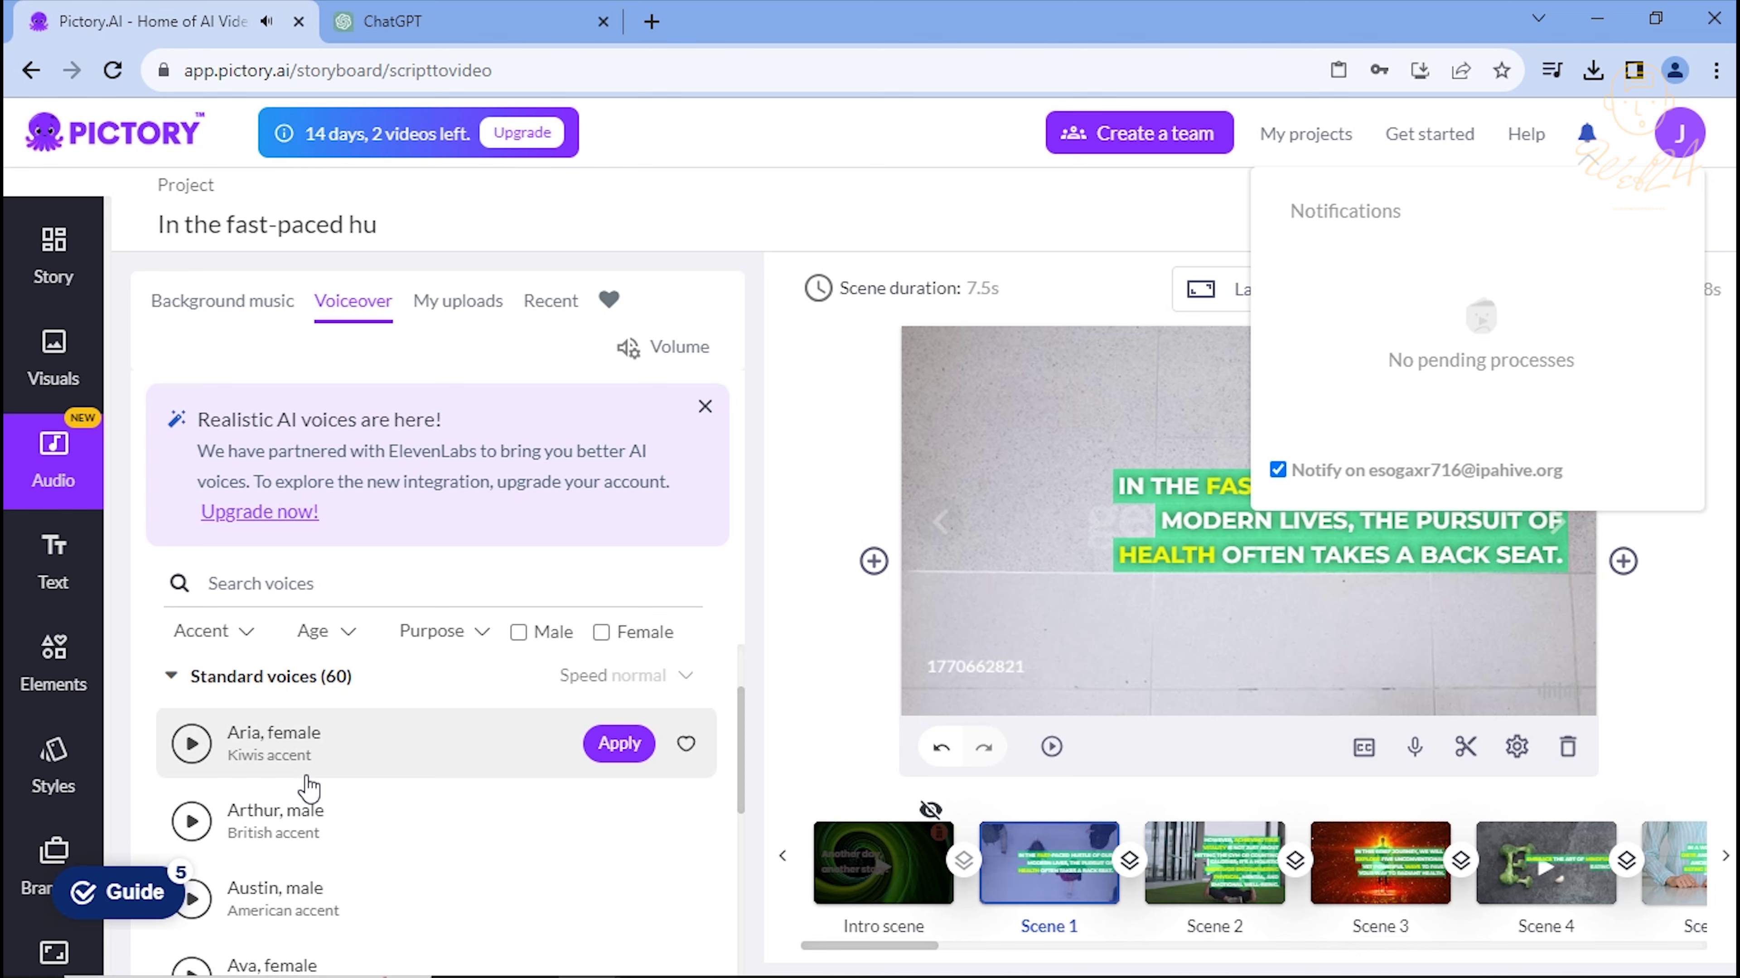
scroll(309, 787, up, 8)
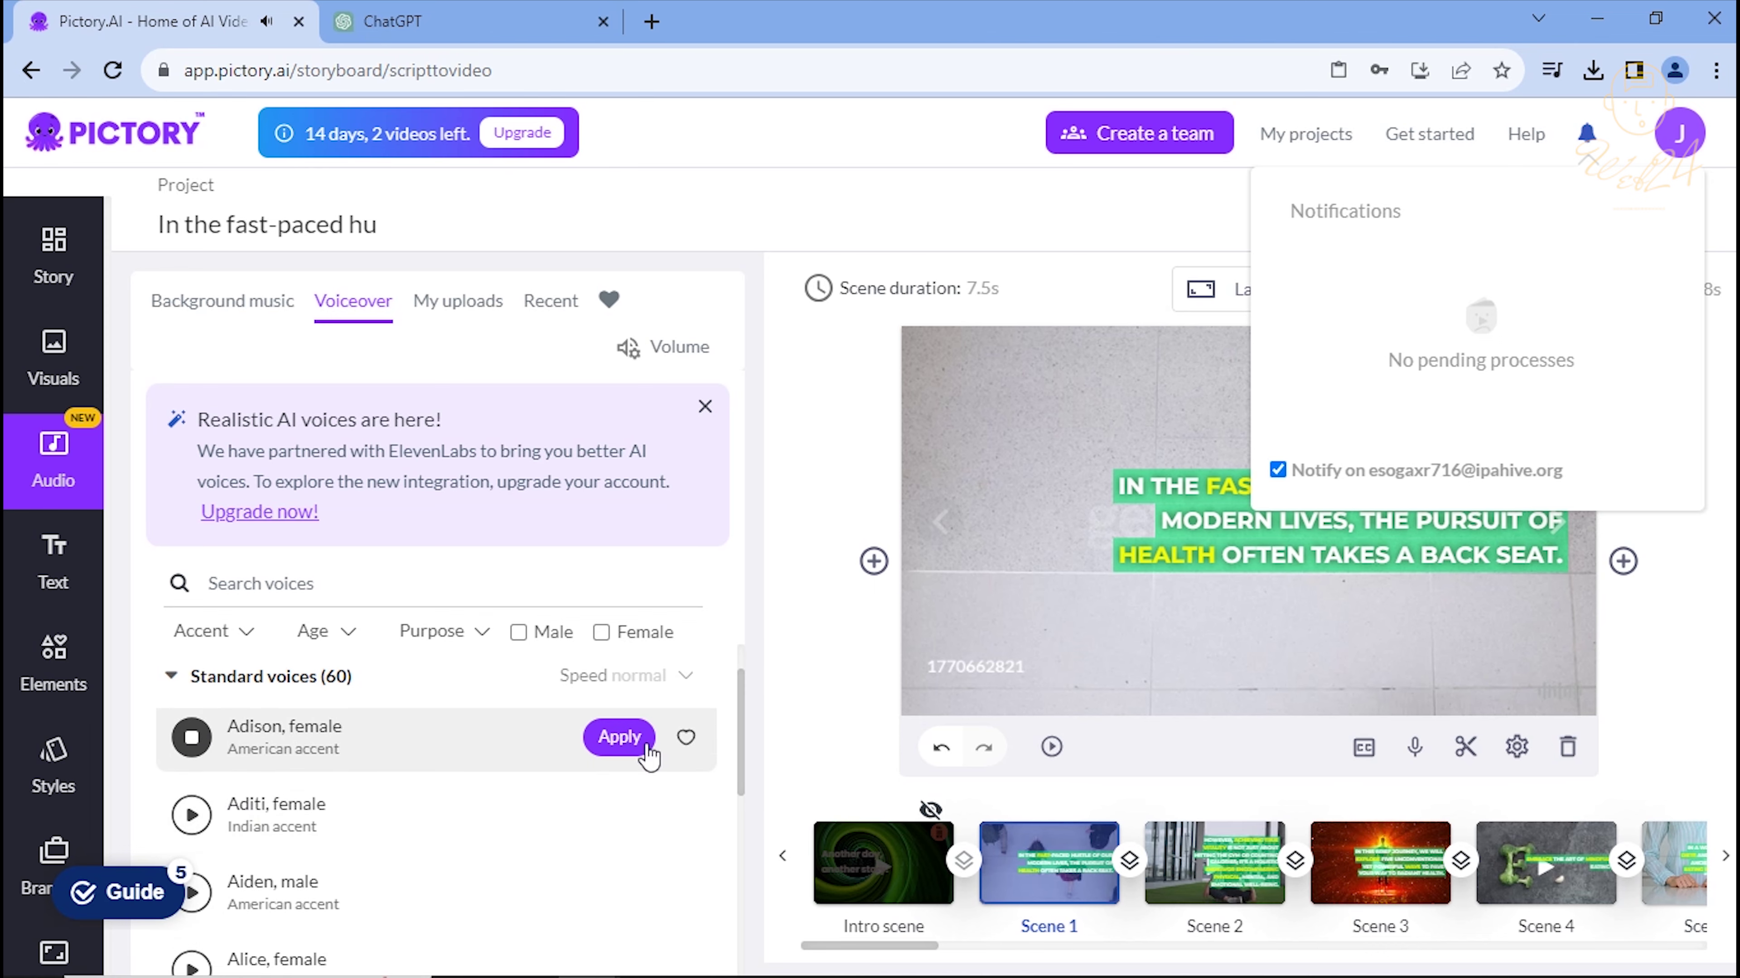
click(618, 737)
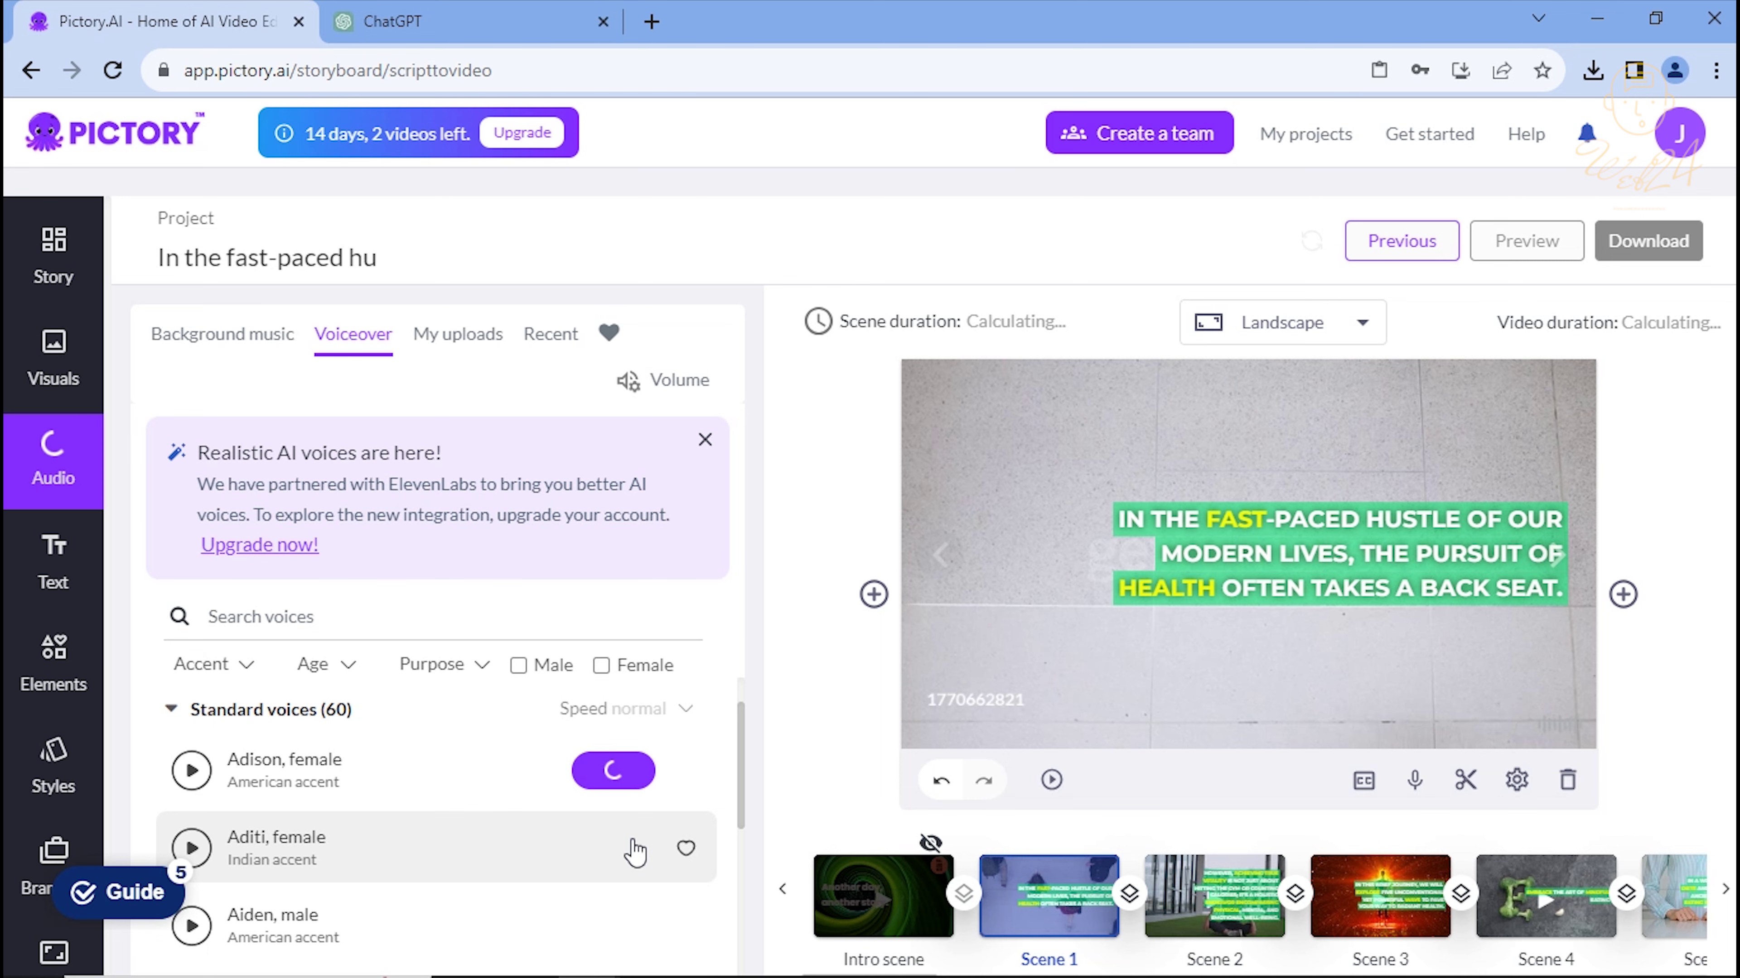
Step: Preview the roughly 3m 28s voiced video, then pause playback
click(1527, 240)
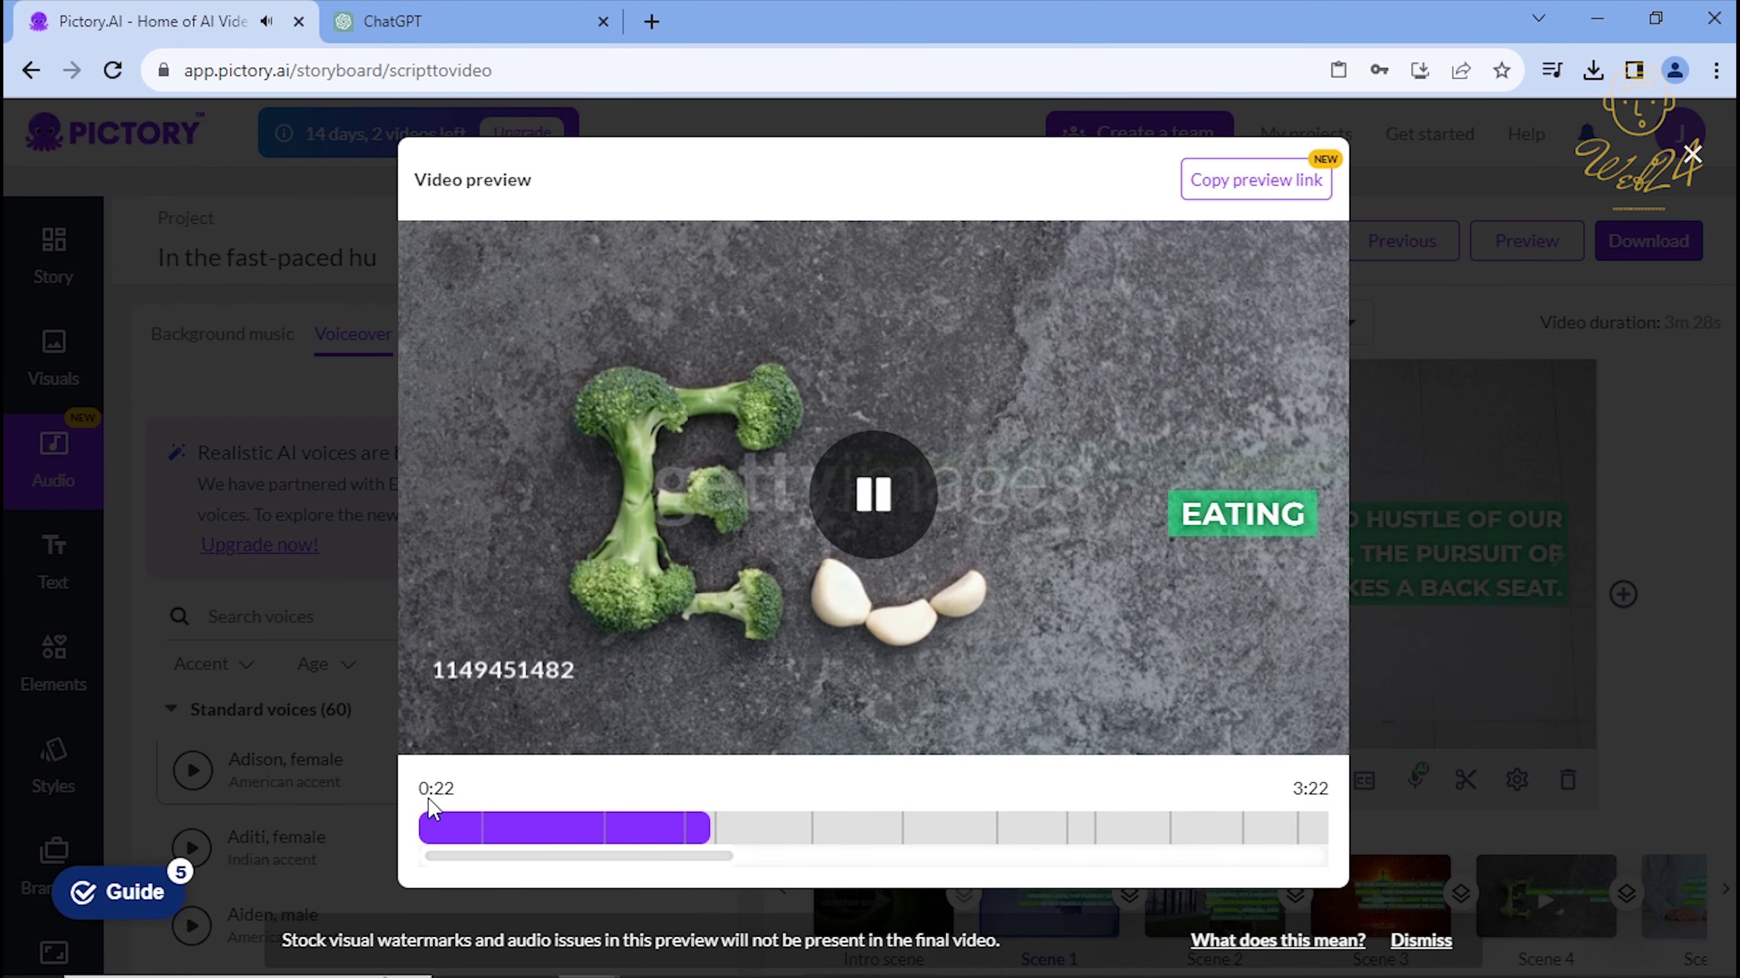
click(874, 493)
Step: Hide the on-screen caption text on Scene 2 and apply it to all scenes
click(1353, 194)
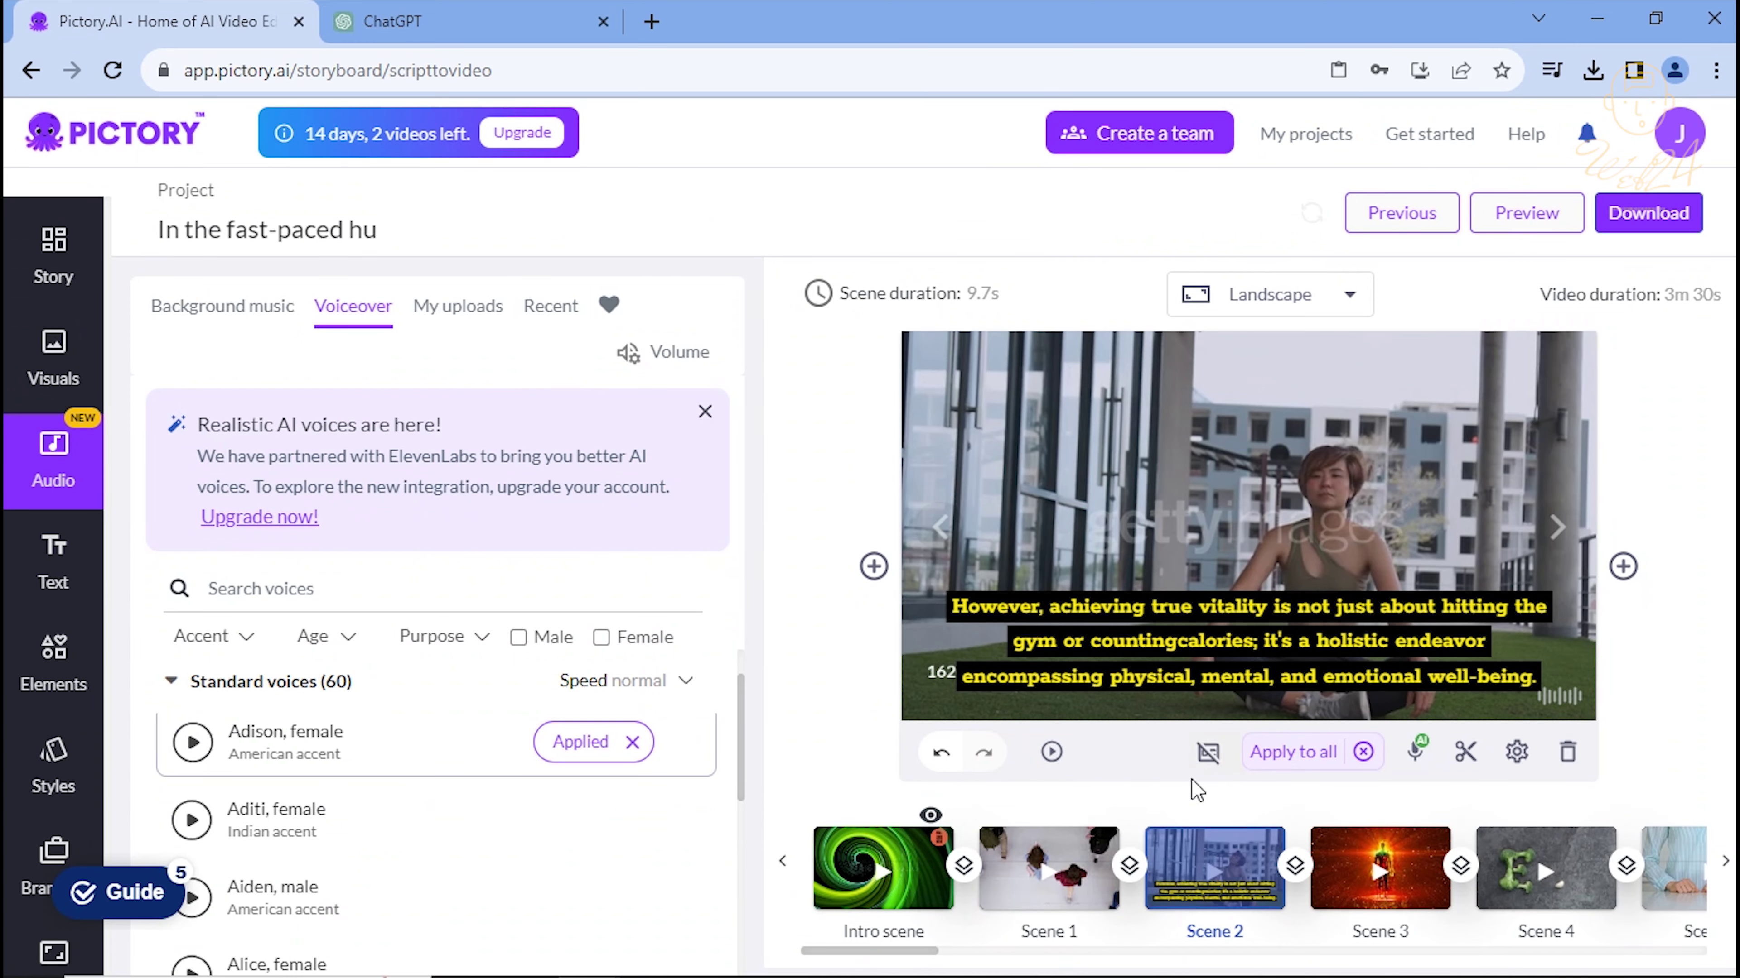
click(1207, 754)
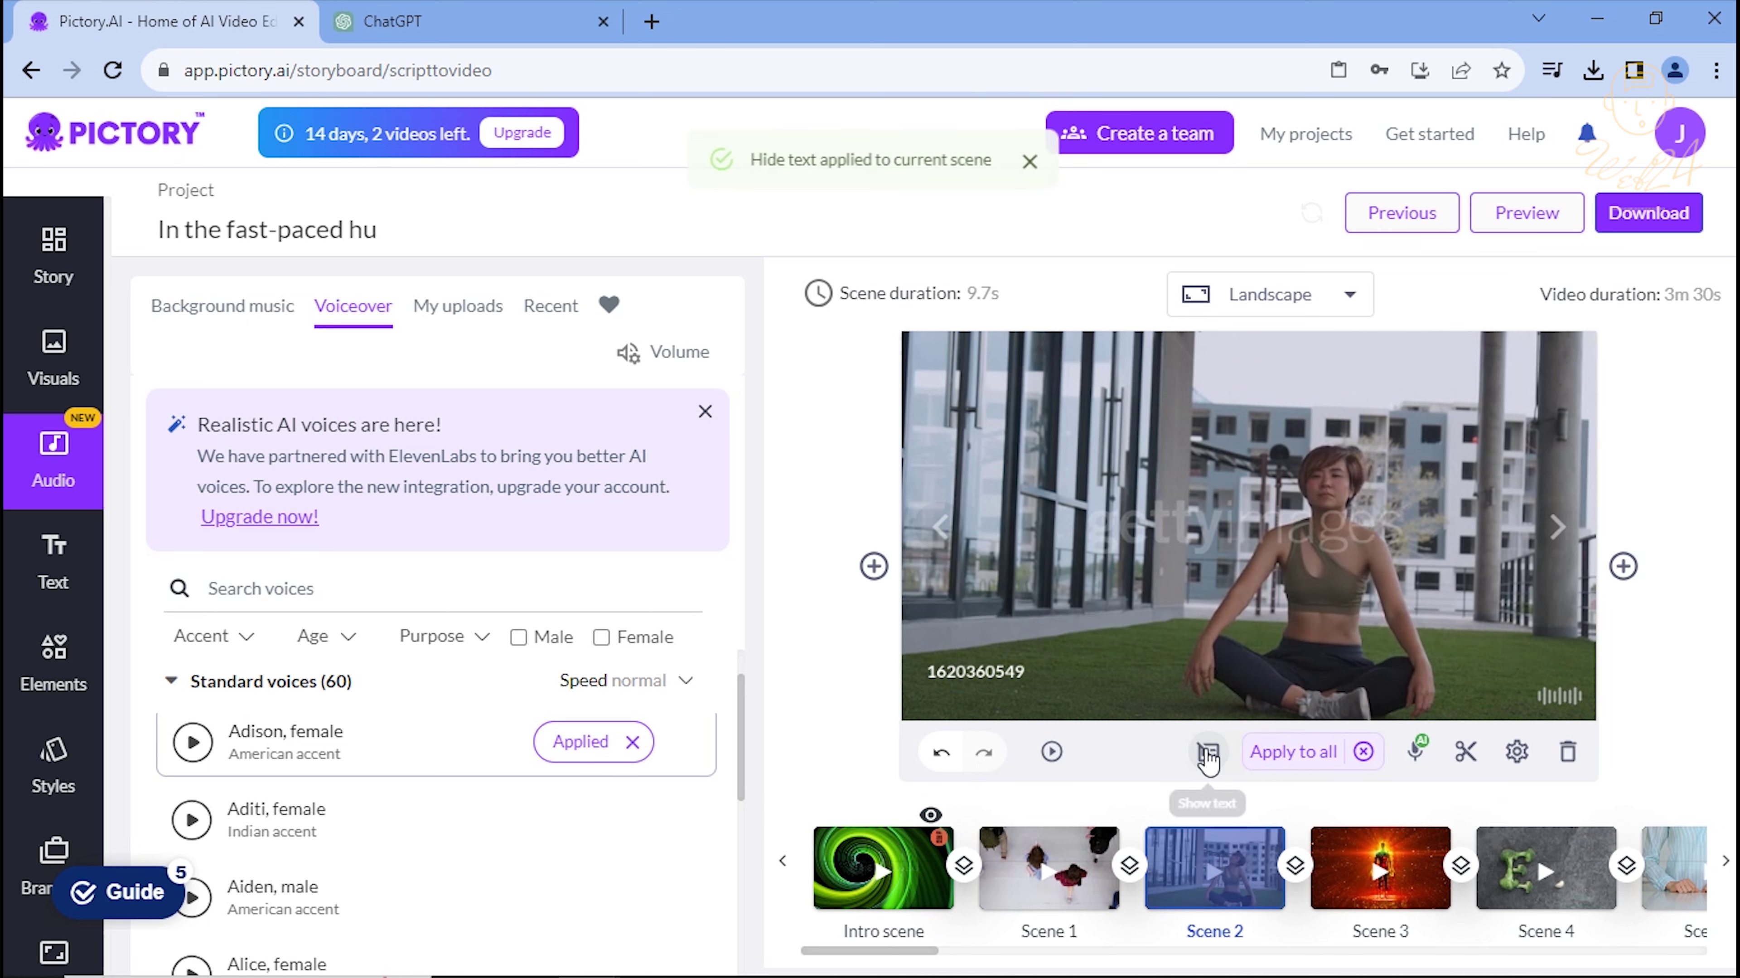
click(1302, 754)
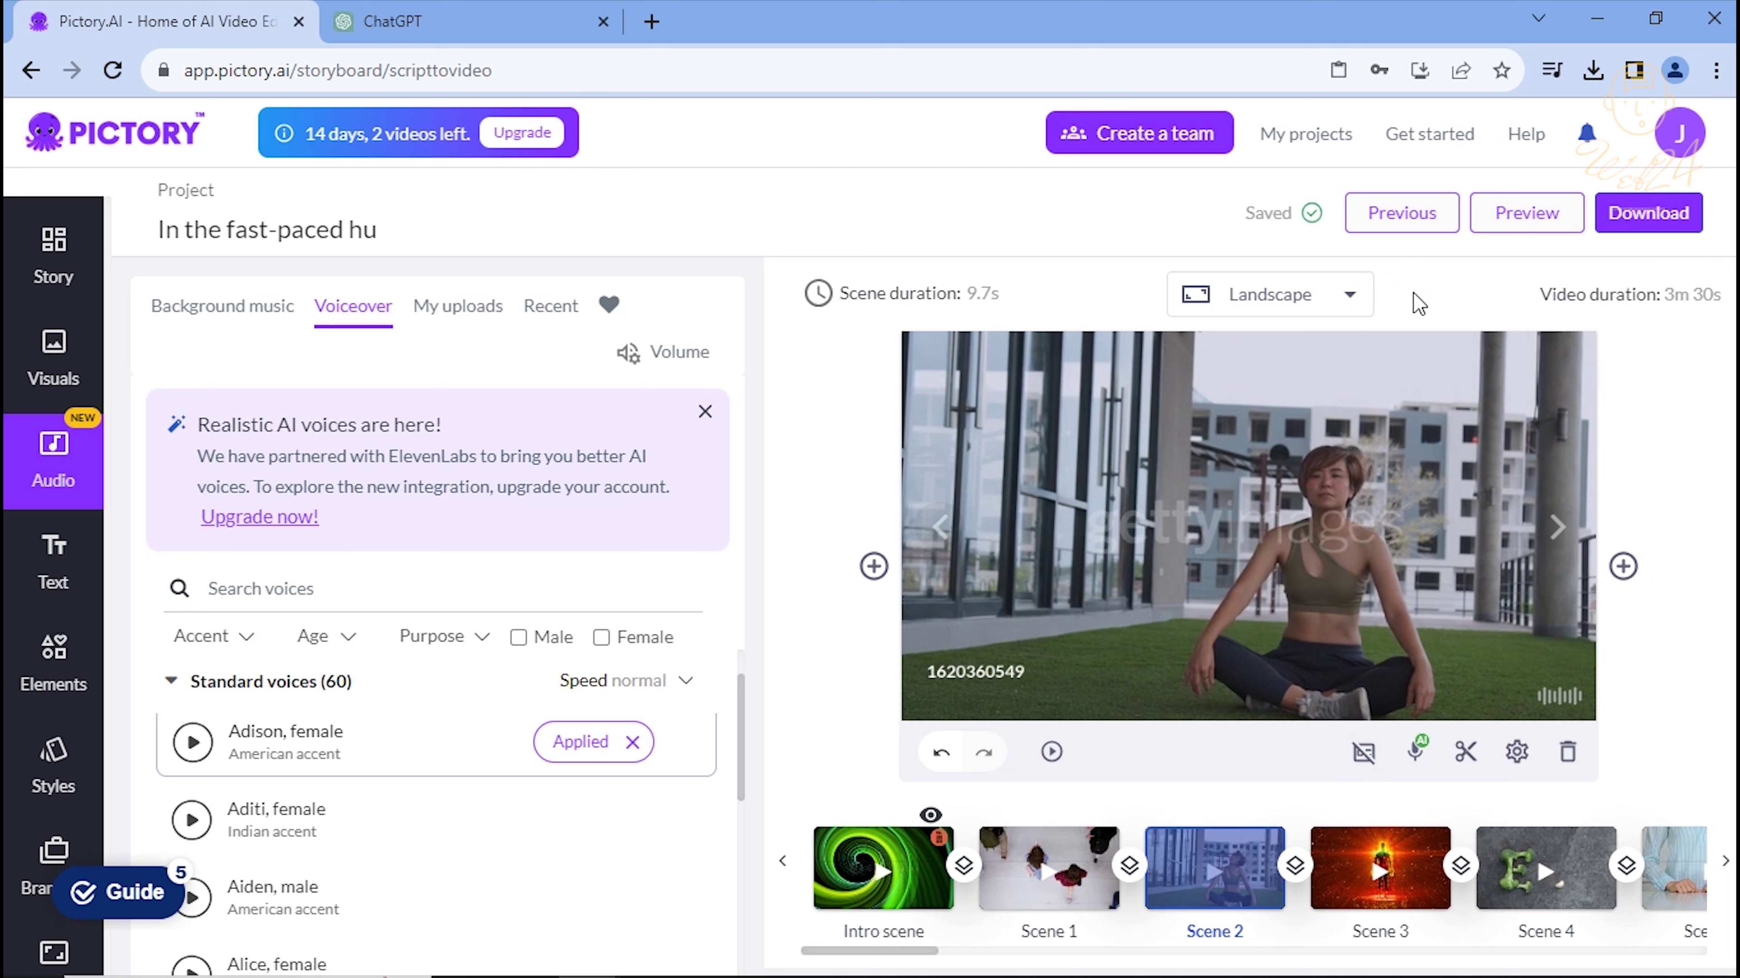
Step: Preview the caption-free video, then render it as a video download
click(1532, 218)
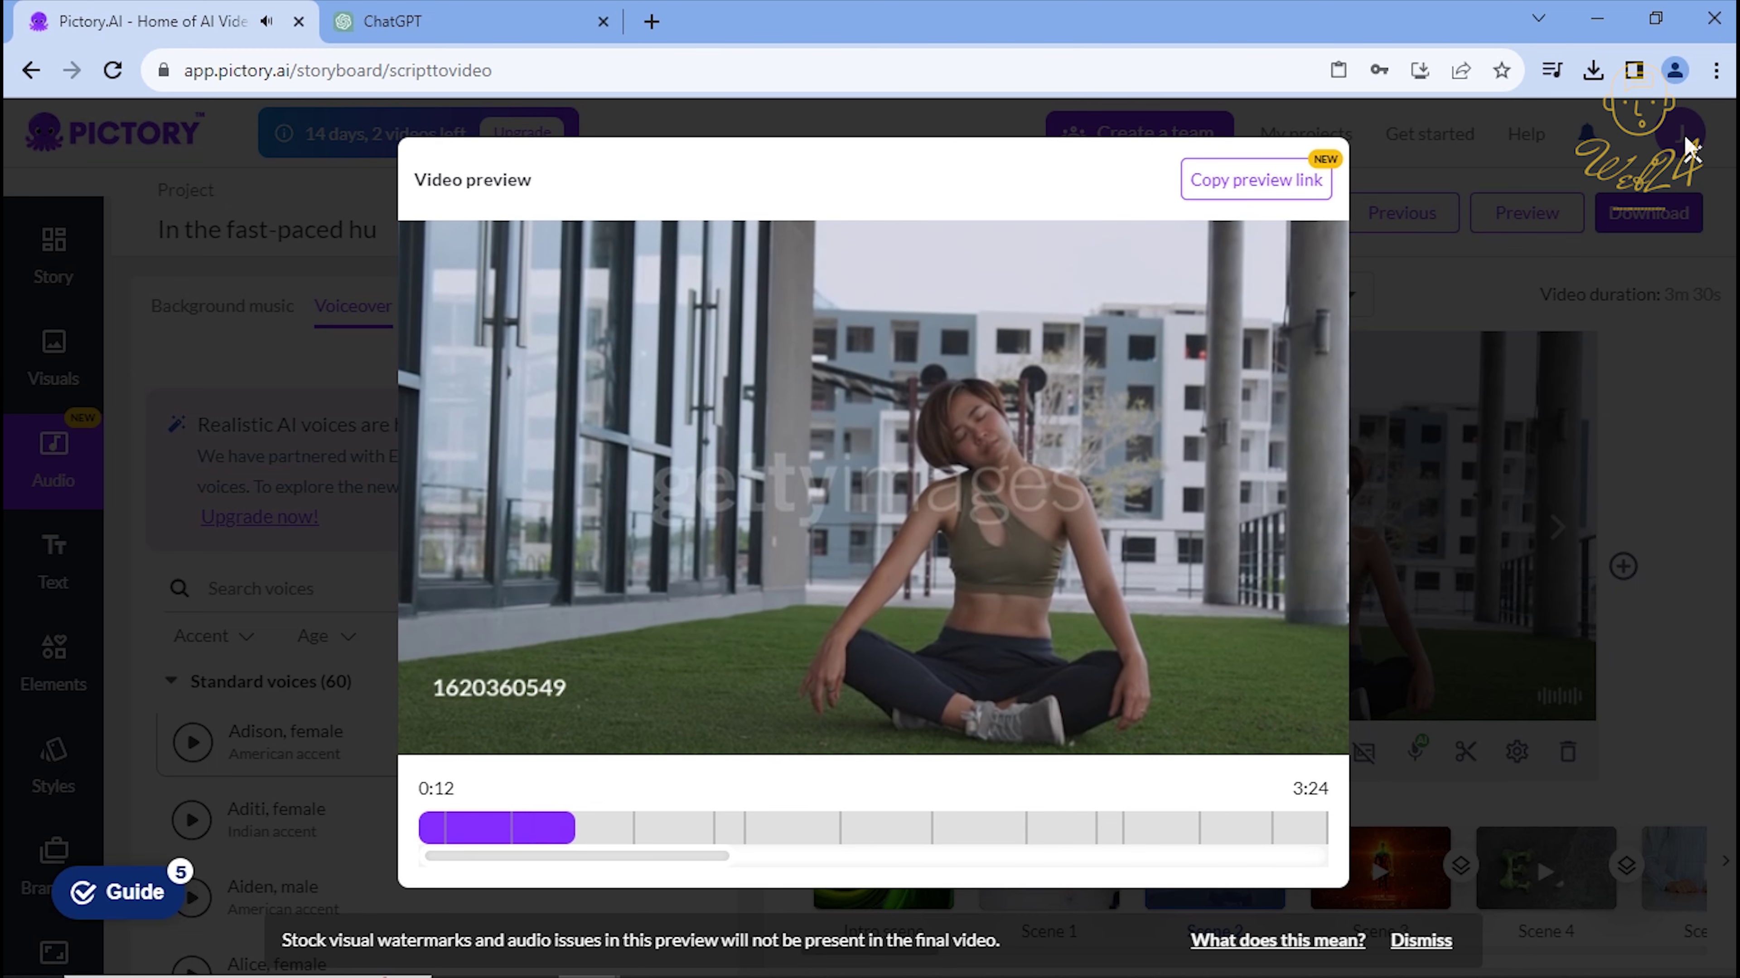
click(1692, 154)
click(1649, 212)
click(1398, 261)
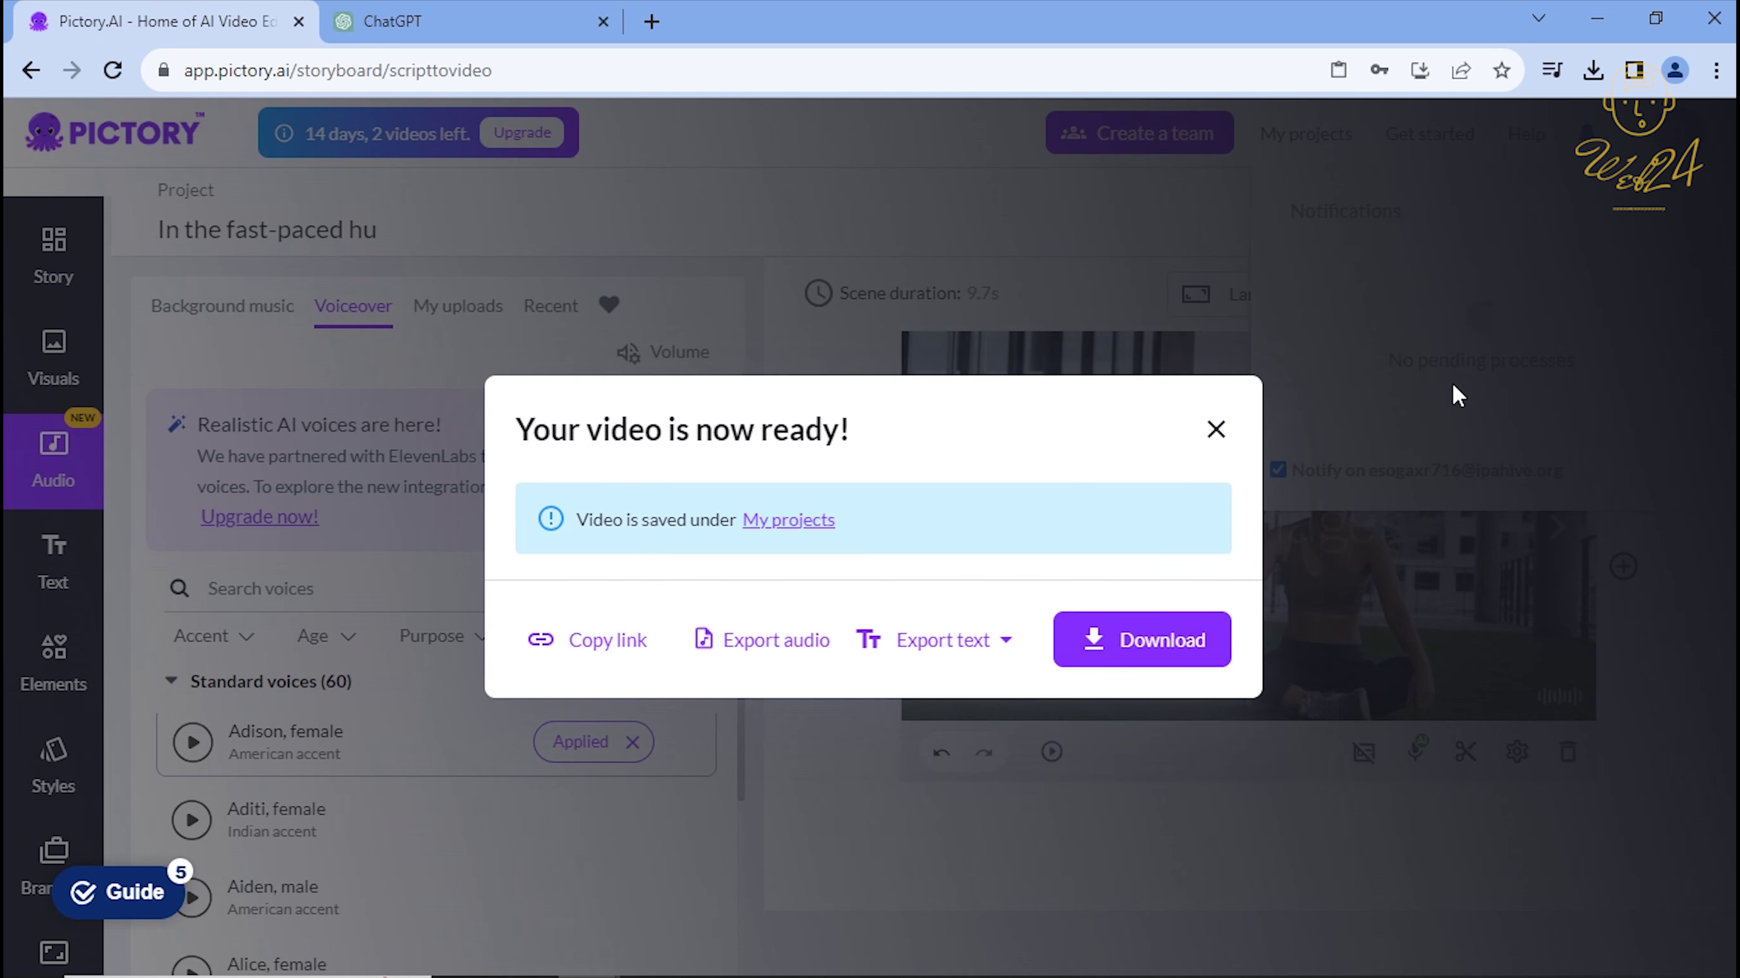
Step: Download the finished video as Inthefastpacedhu (2).mp4 and play it from Chrome's downloads
click(1142, 640)
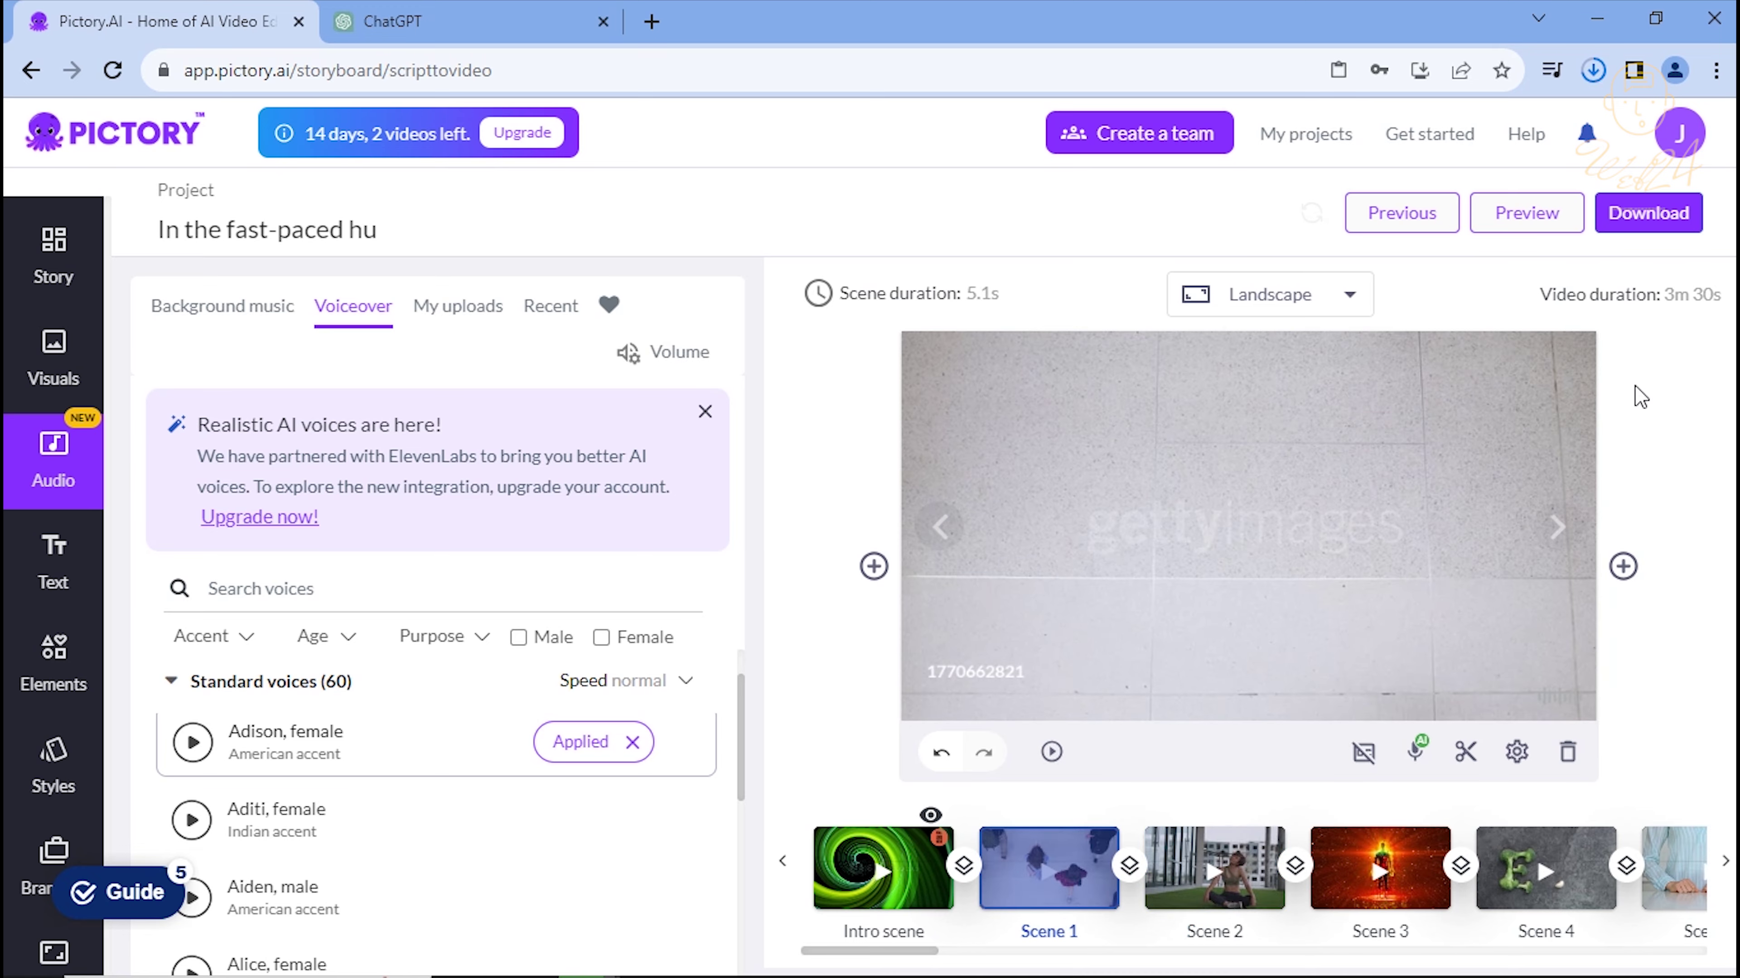
click(1594, 69)
click(1343, 155)
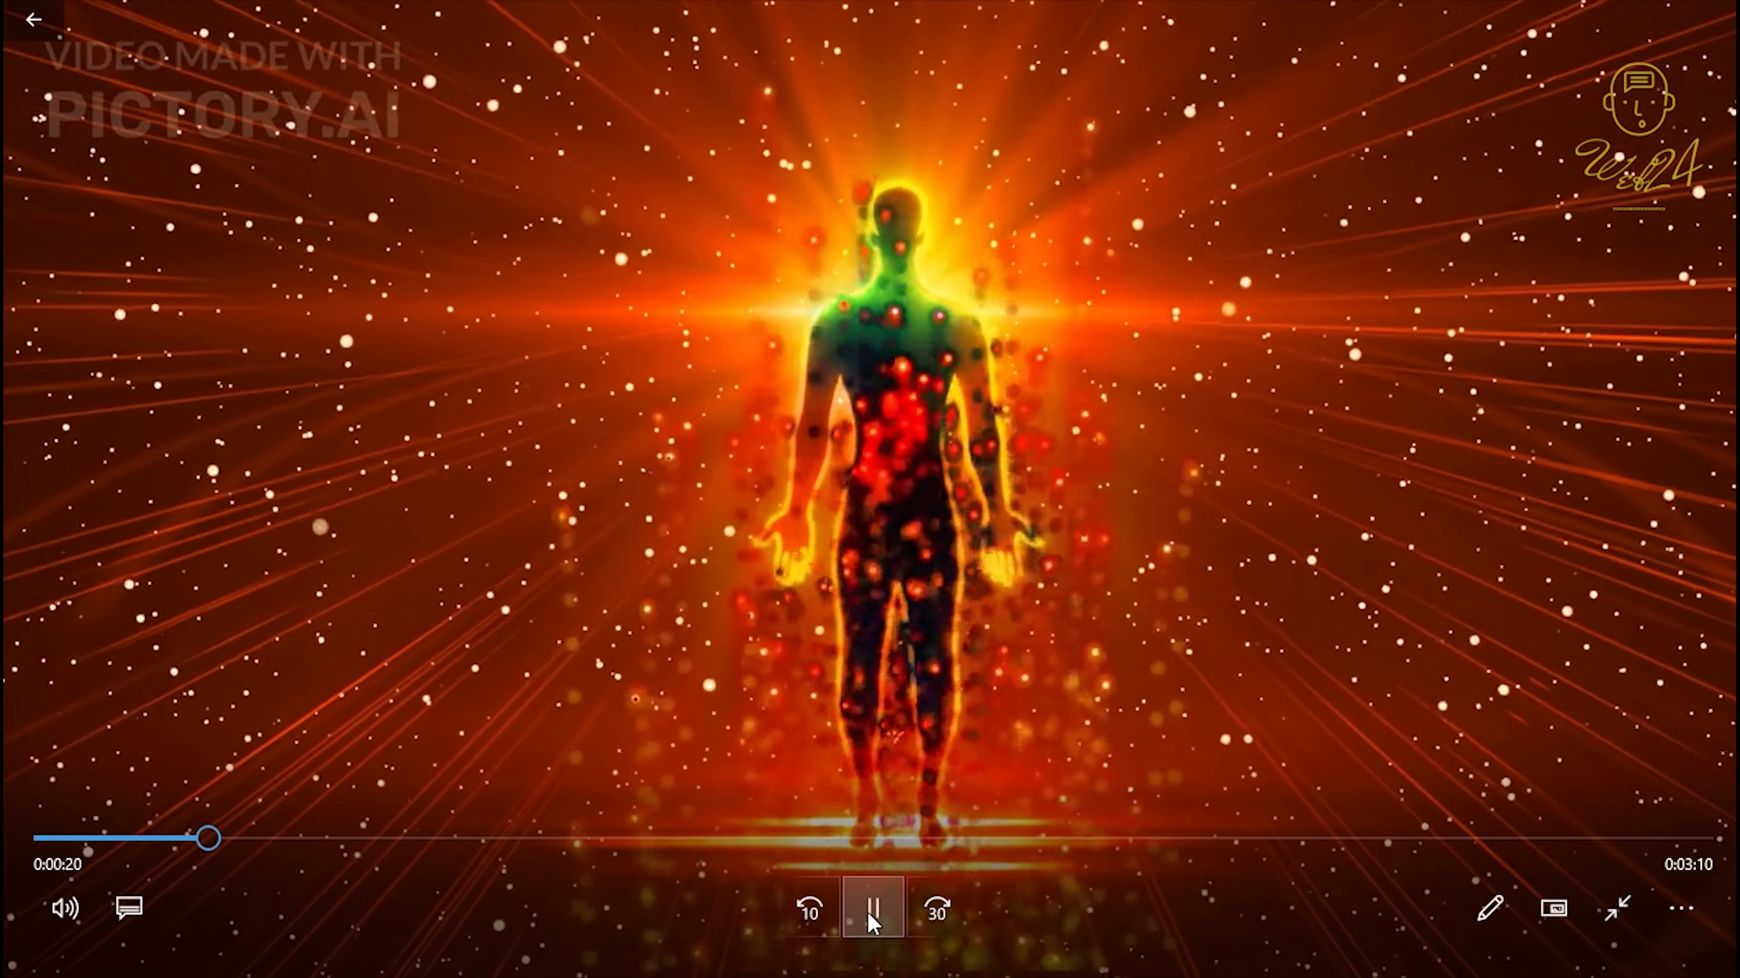
Step: Pause and close the downloaded video in Movies & TV, then start a new Chrome tab
click(871, 921)
key(Escape)
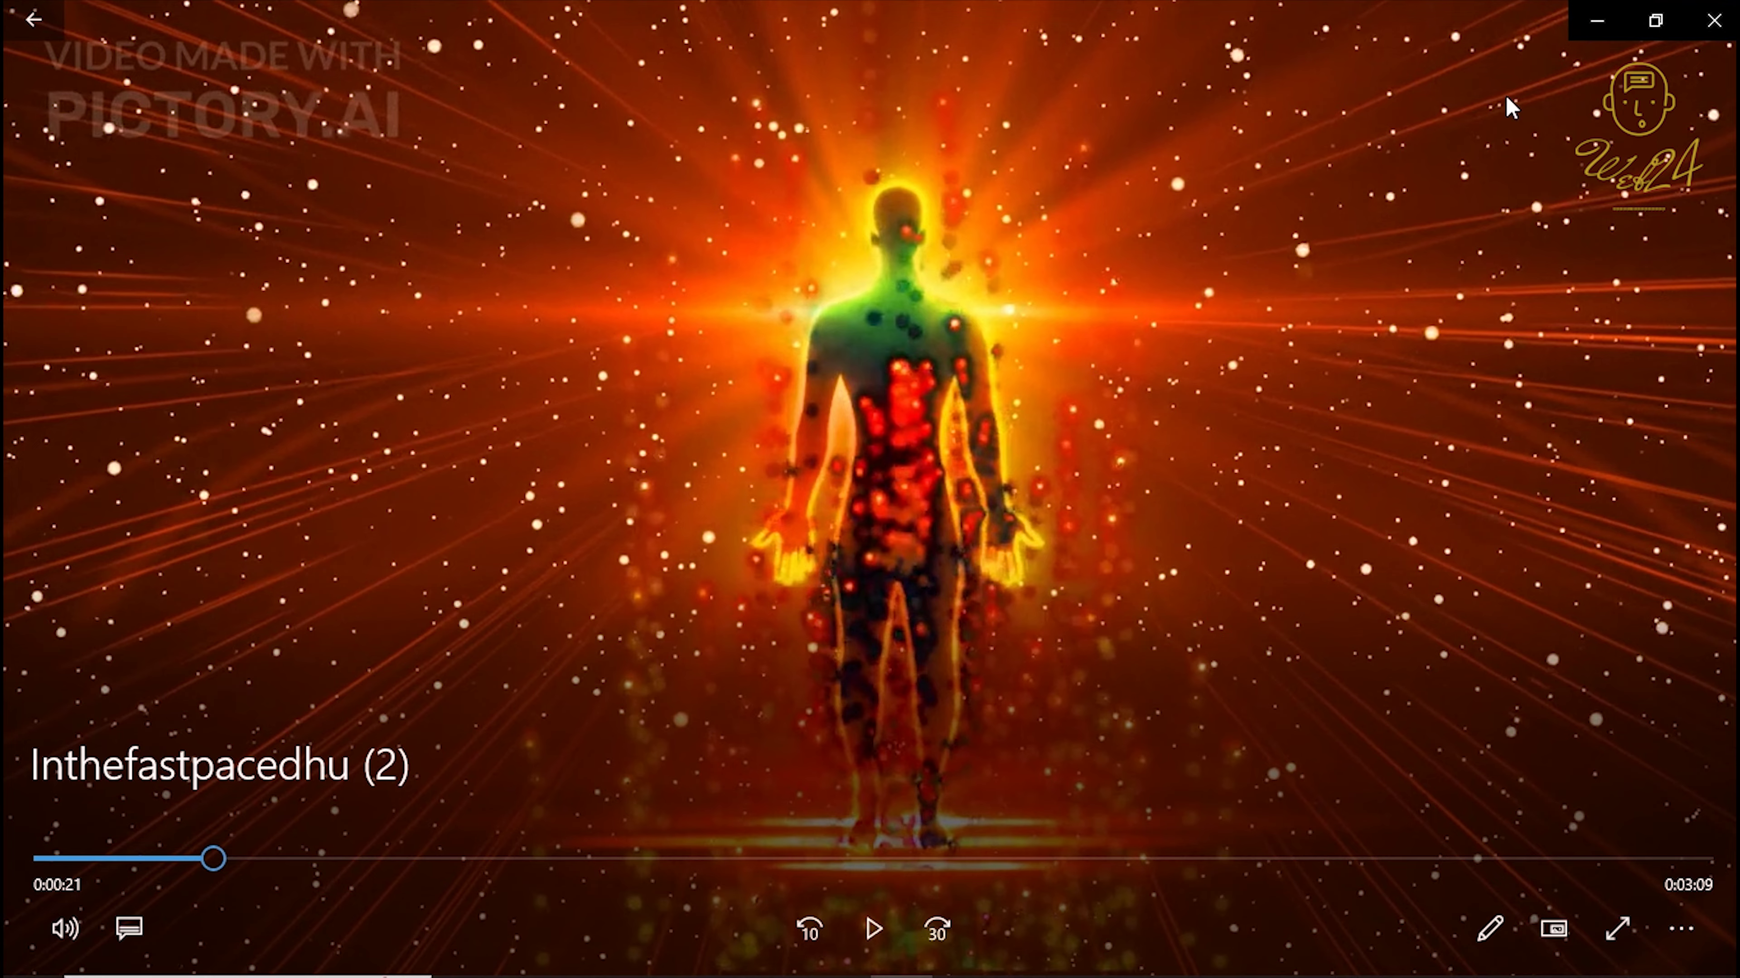
click(1725, 28)
click(651, 22)
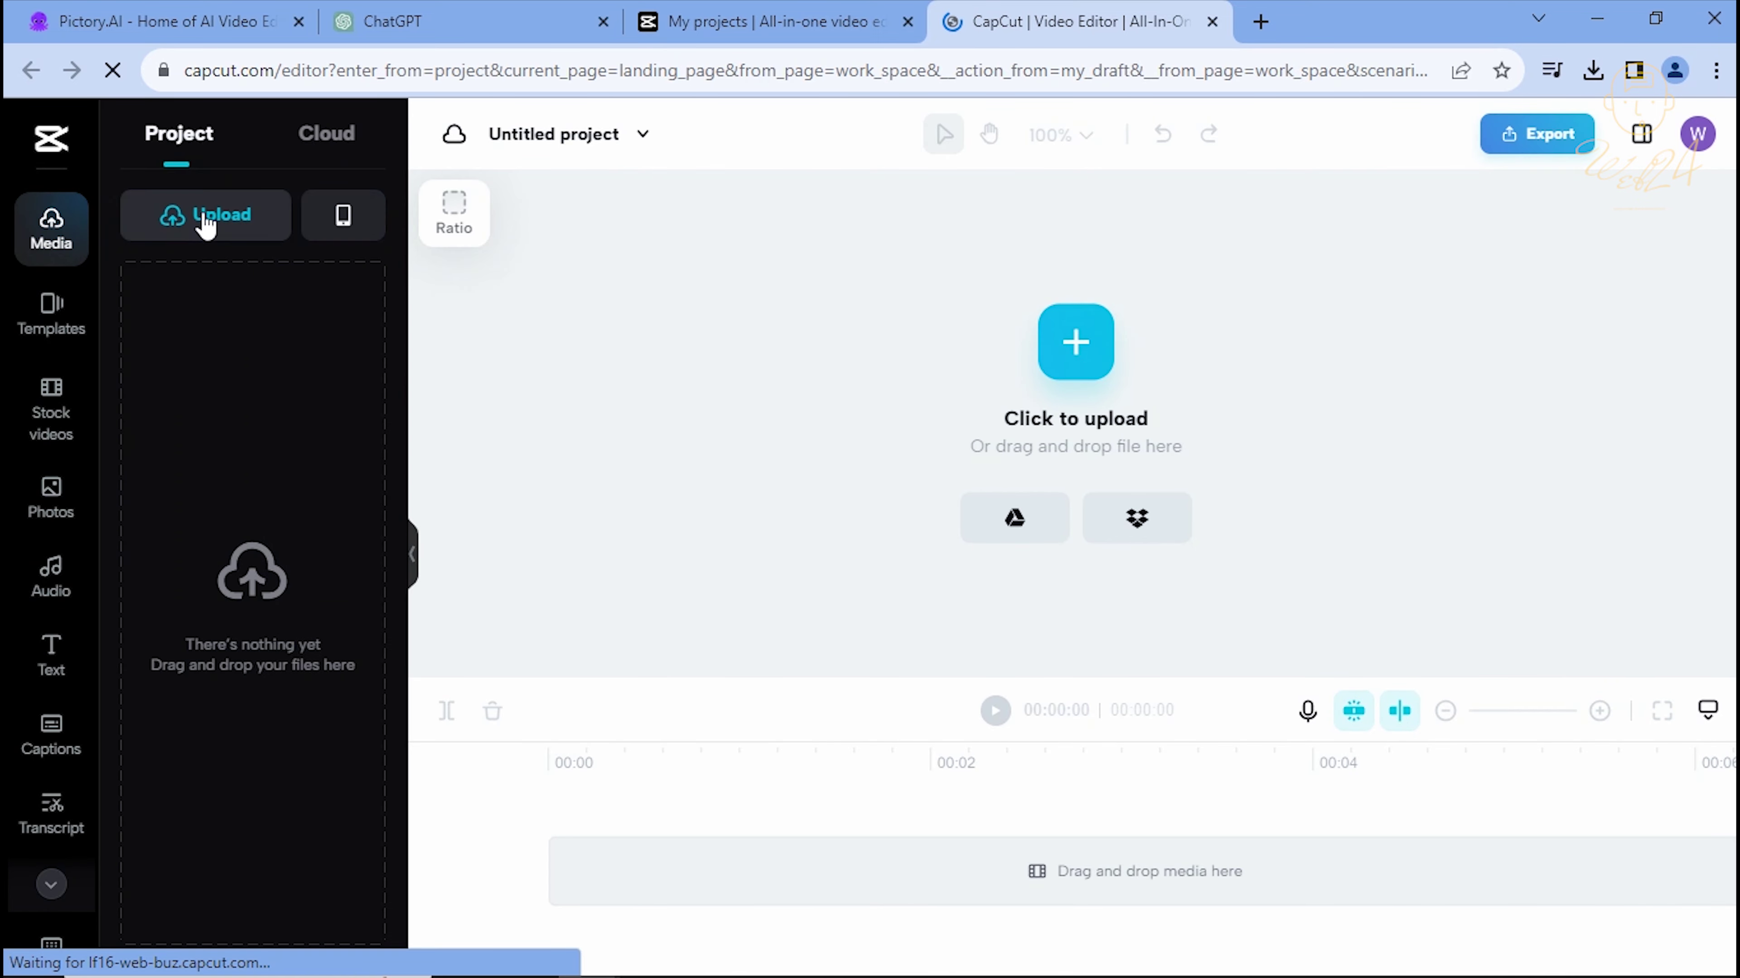
Step: Upload Inthefastpacedhu (2).mp4 from the computer and add it to the CapCut timeline
mouse_move(206, 223)
click(295, 299)
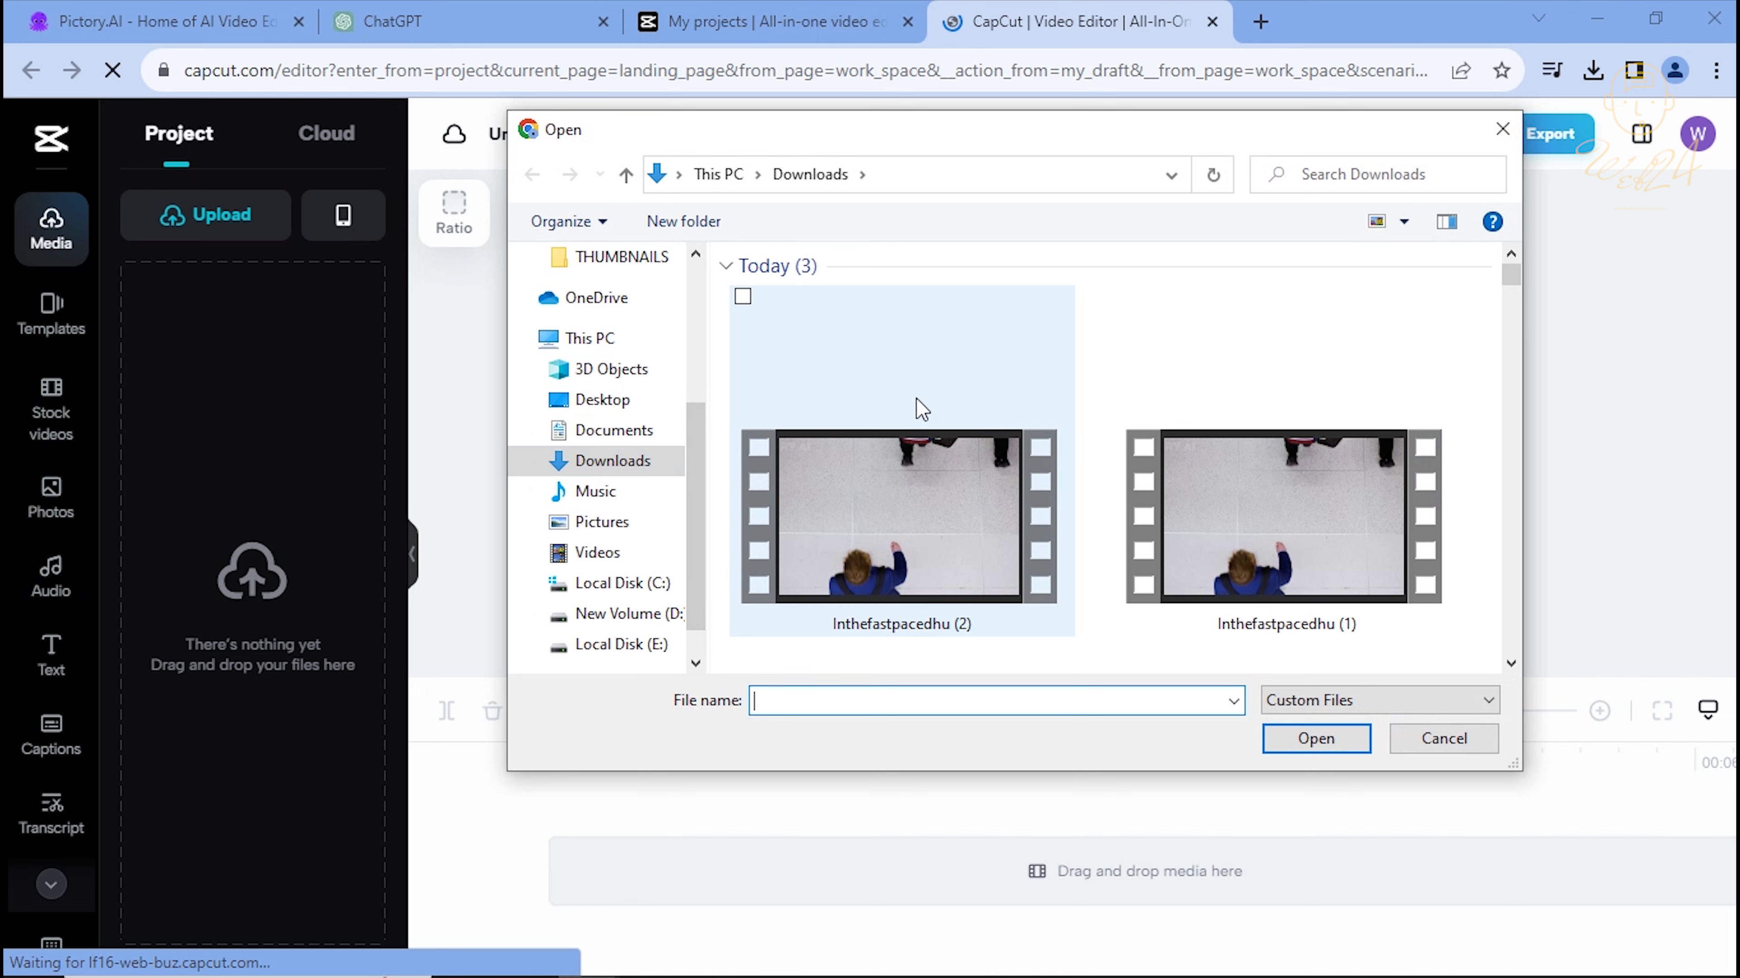
click(921, 409)
click(1315, 739)
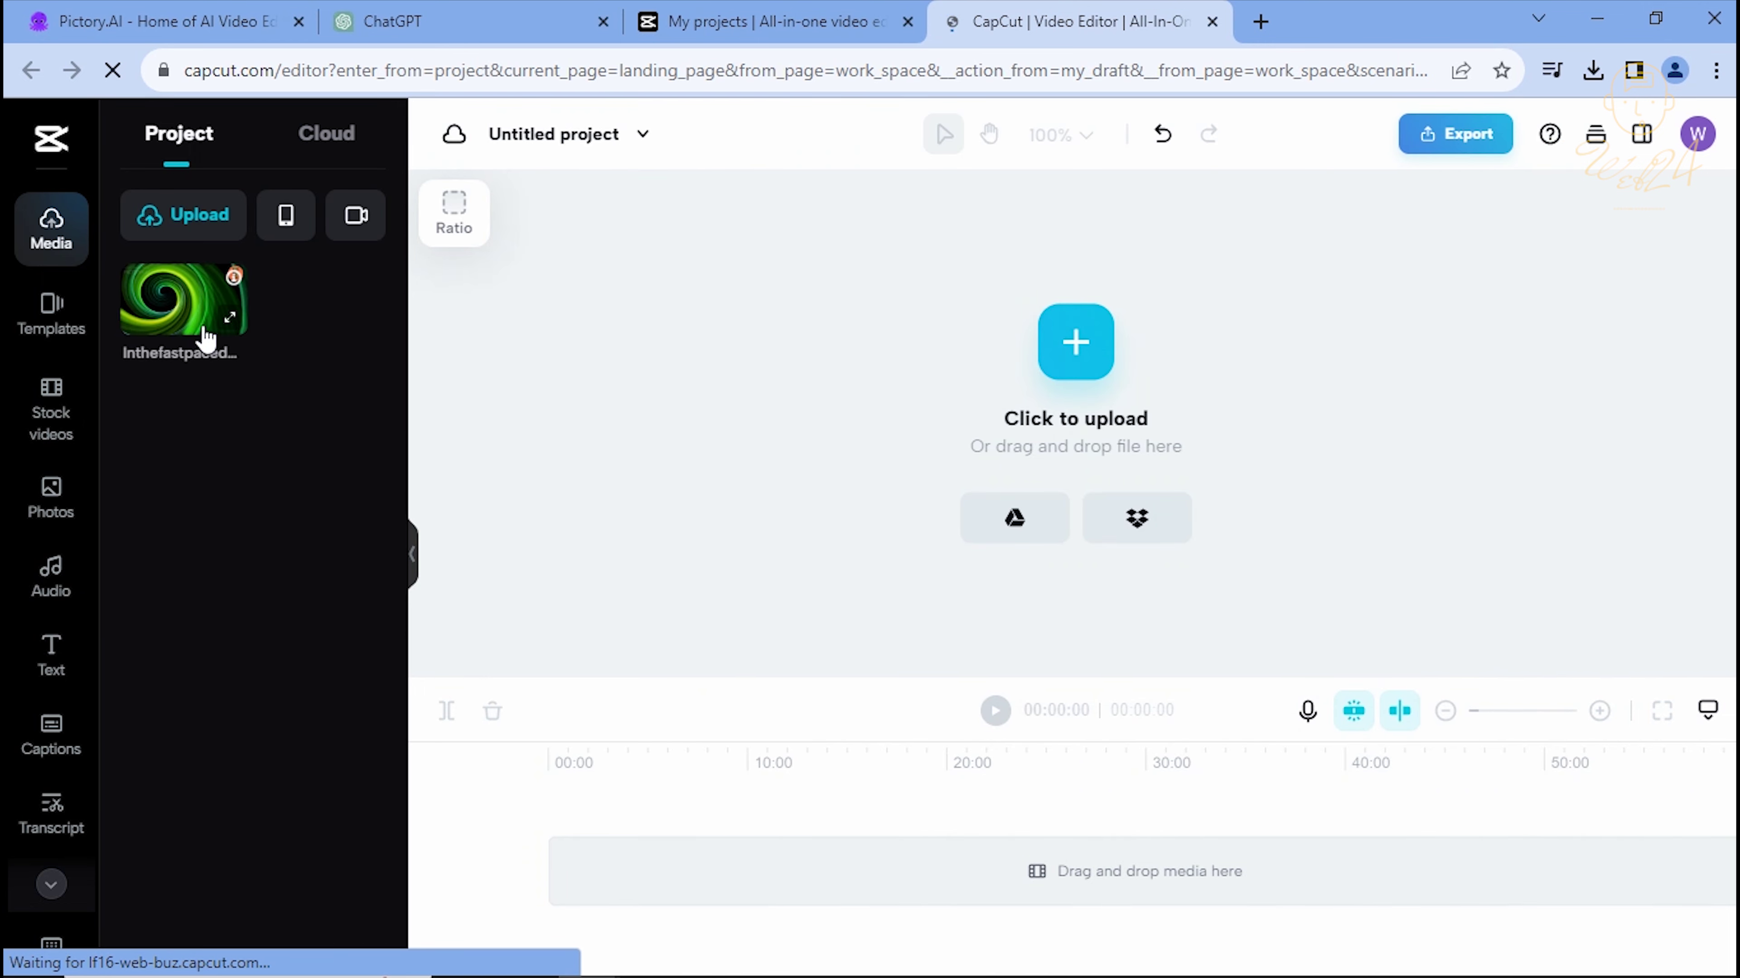
click(206, 339)
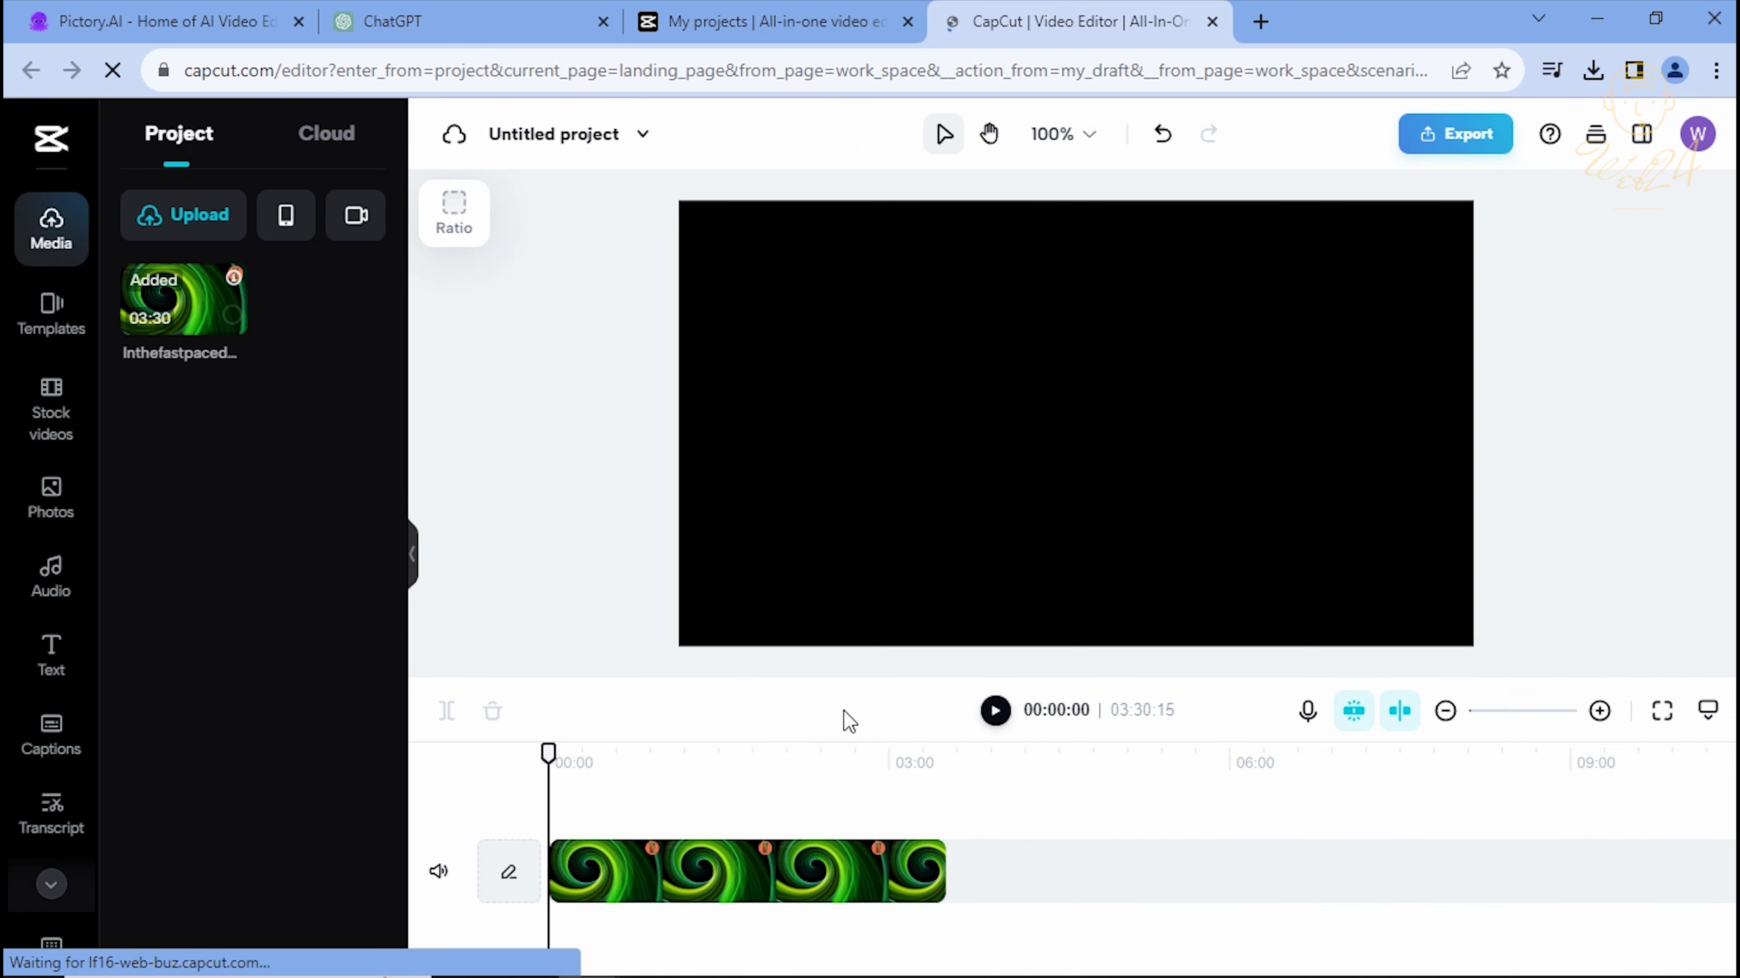
click(1590, 467)
Step: Request automatic captions for the clip from the Captions panel
click(44, 737)
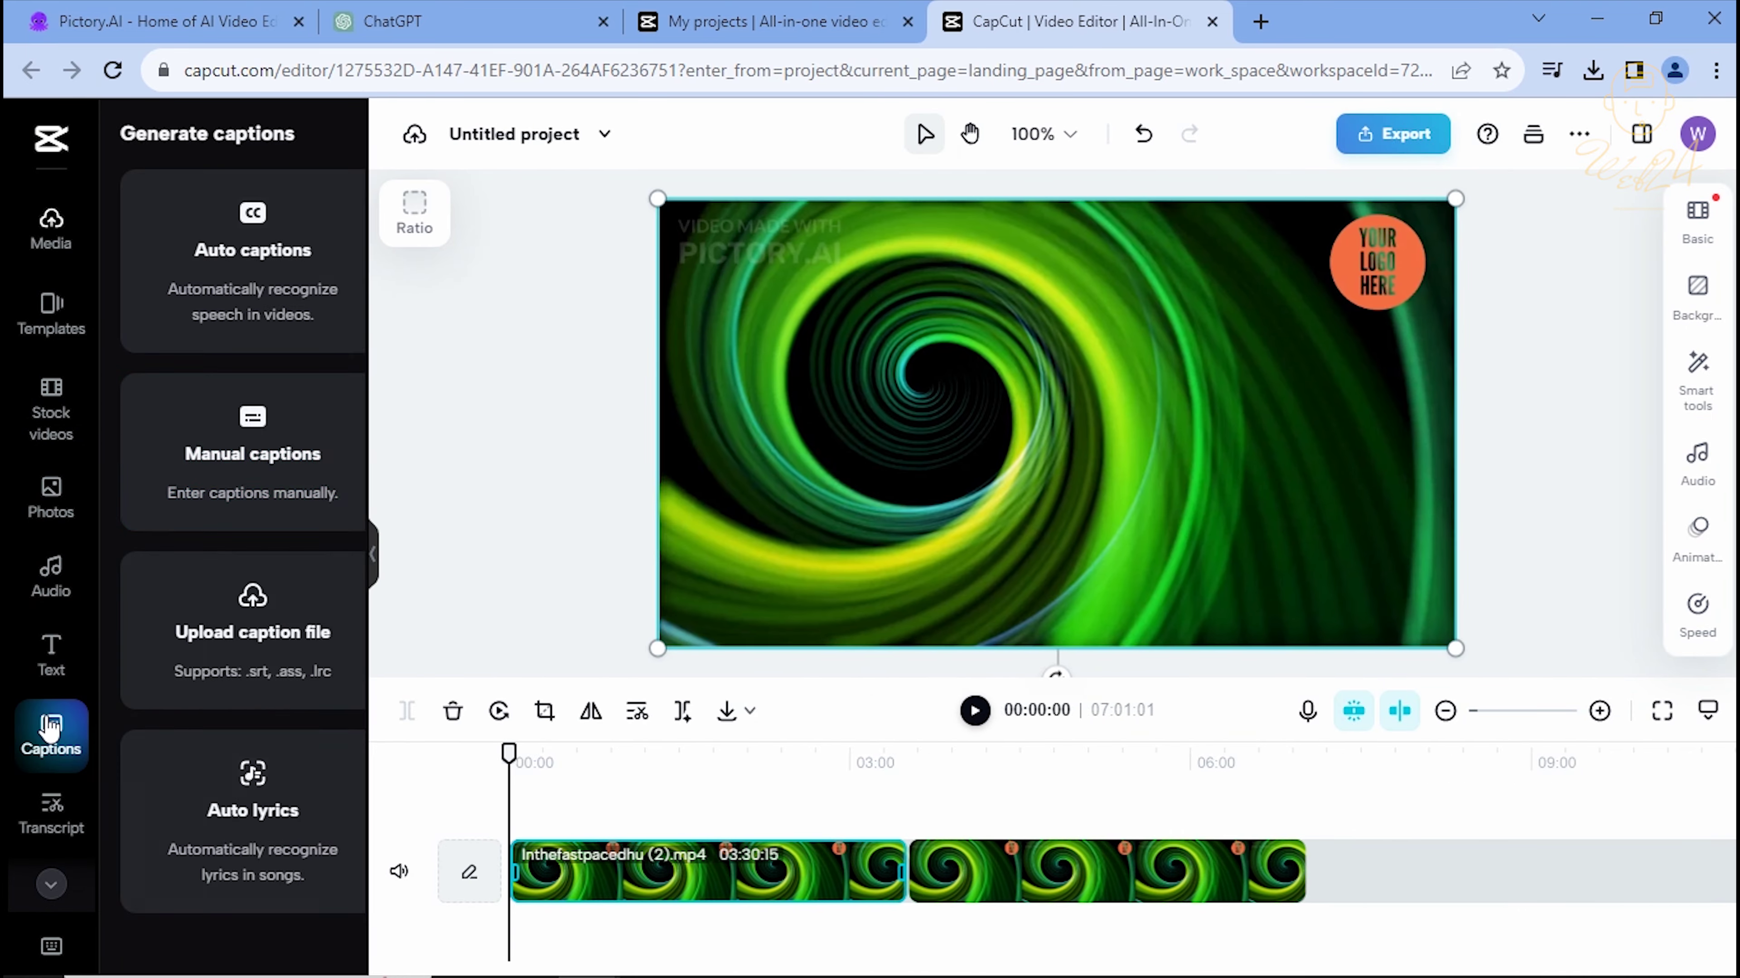
scroll(255, 810, down, 2)
click(257, 918)
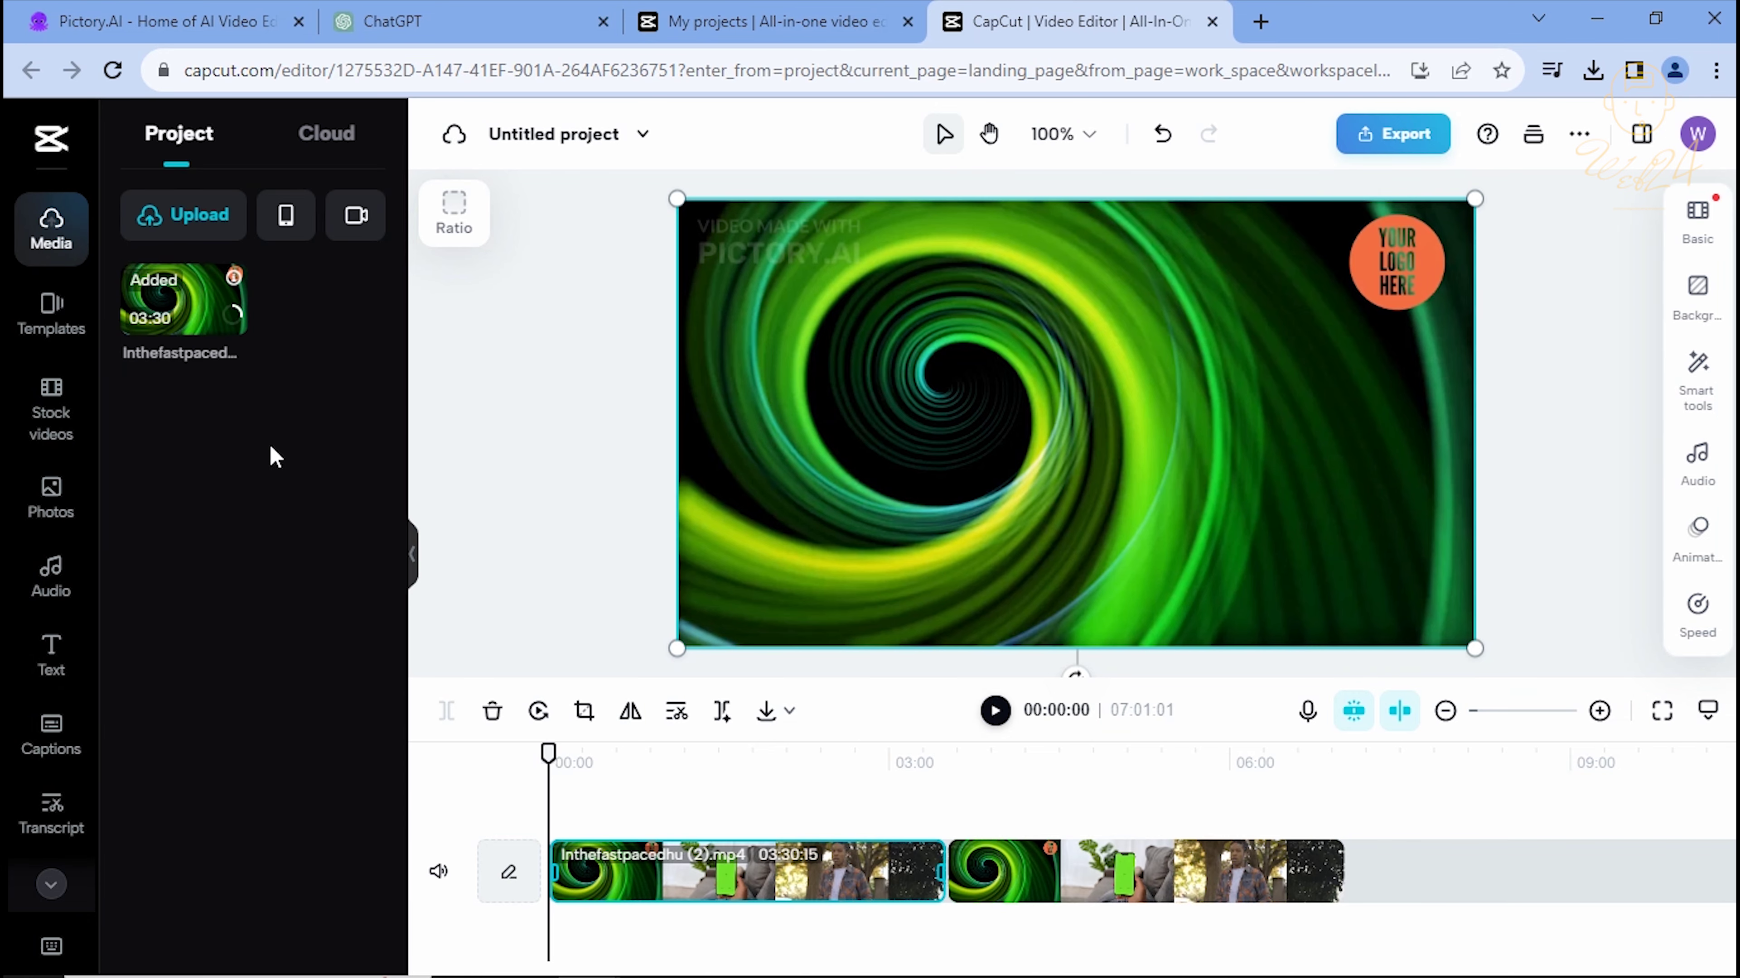
Step: Delete the duplicate first clip so one 03:30 clip remains, playhead back at the start
key(Delete)
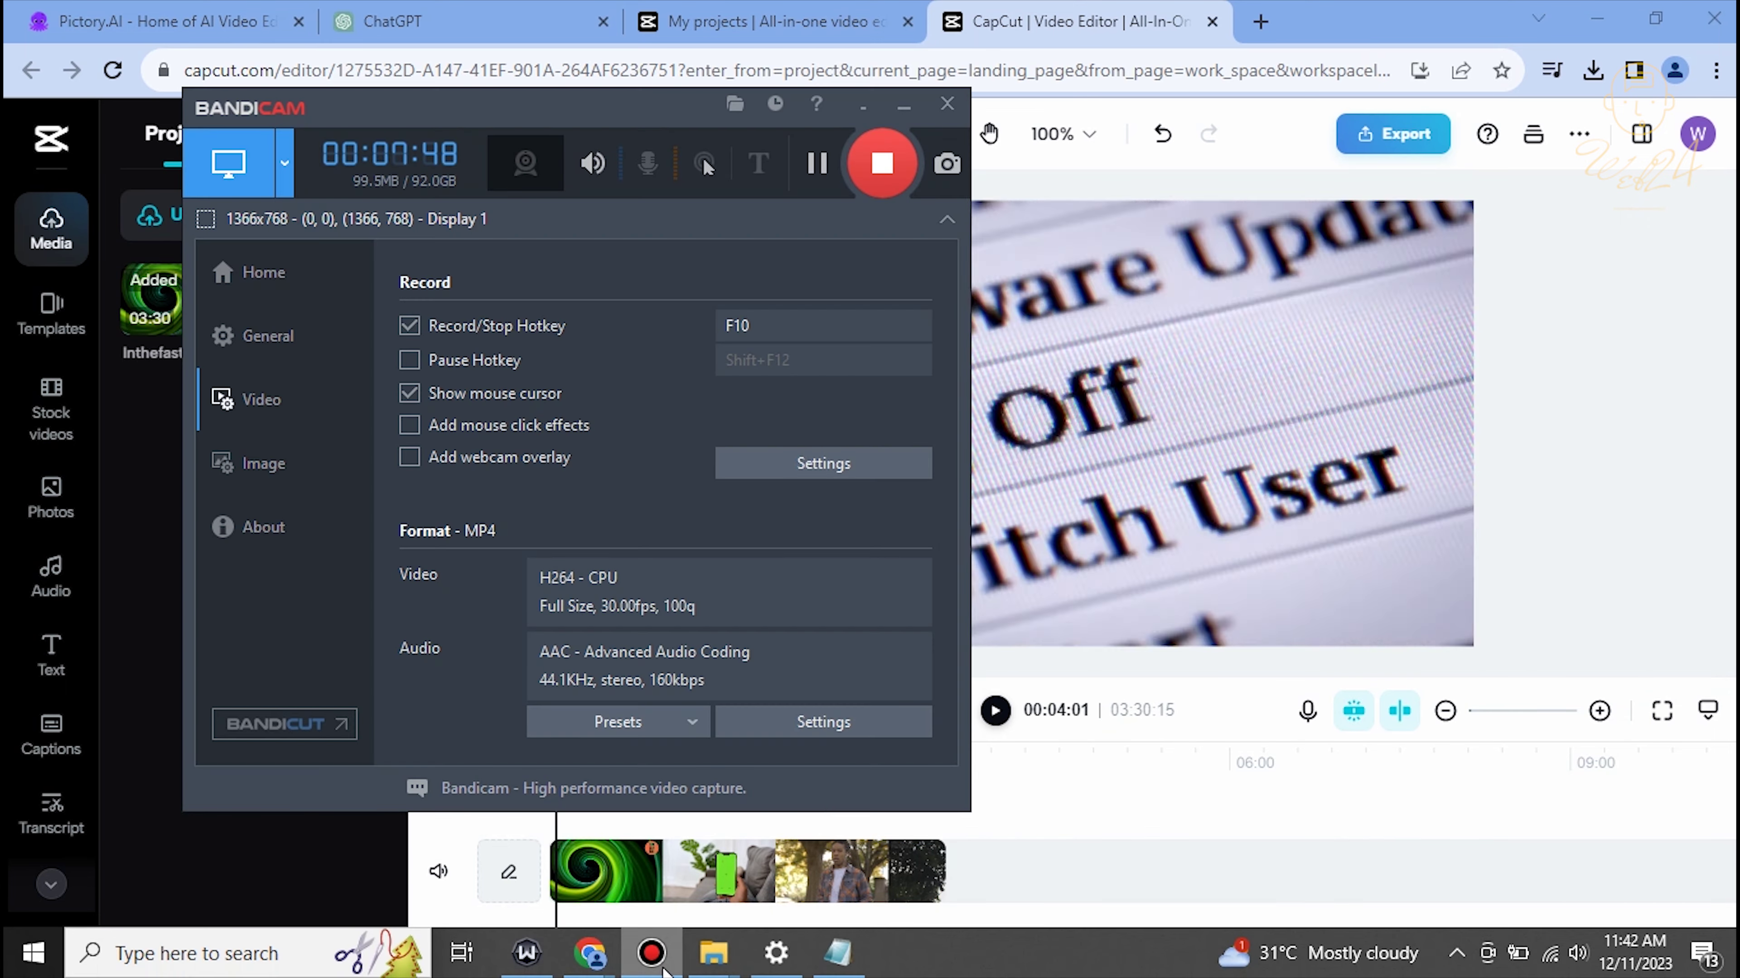
click(967, 775)
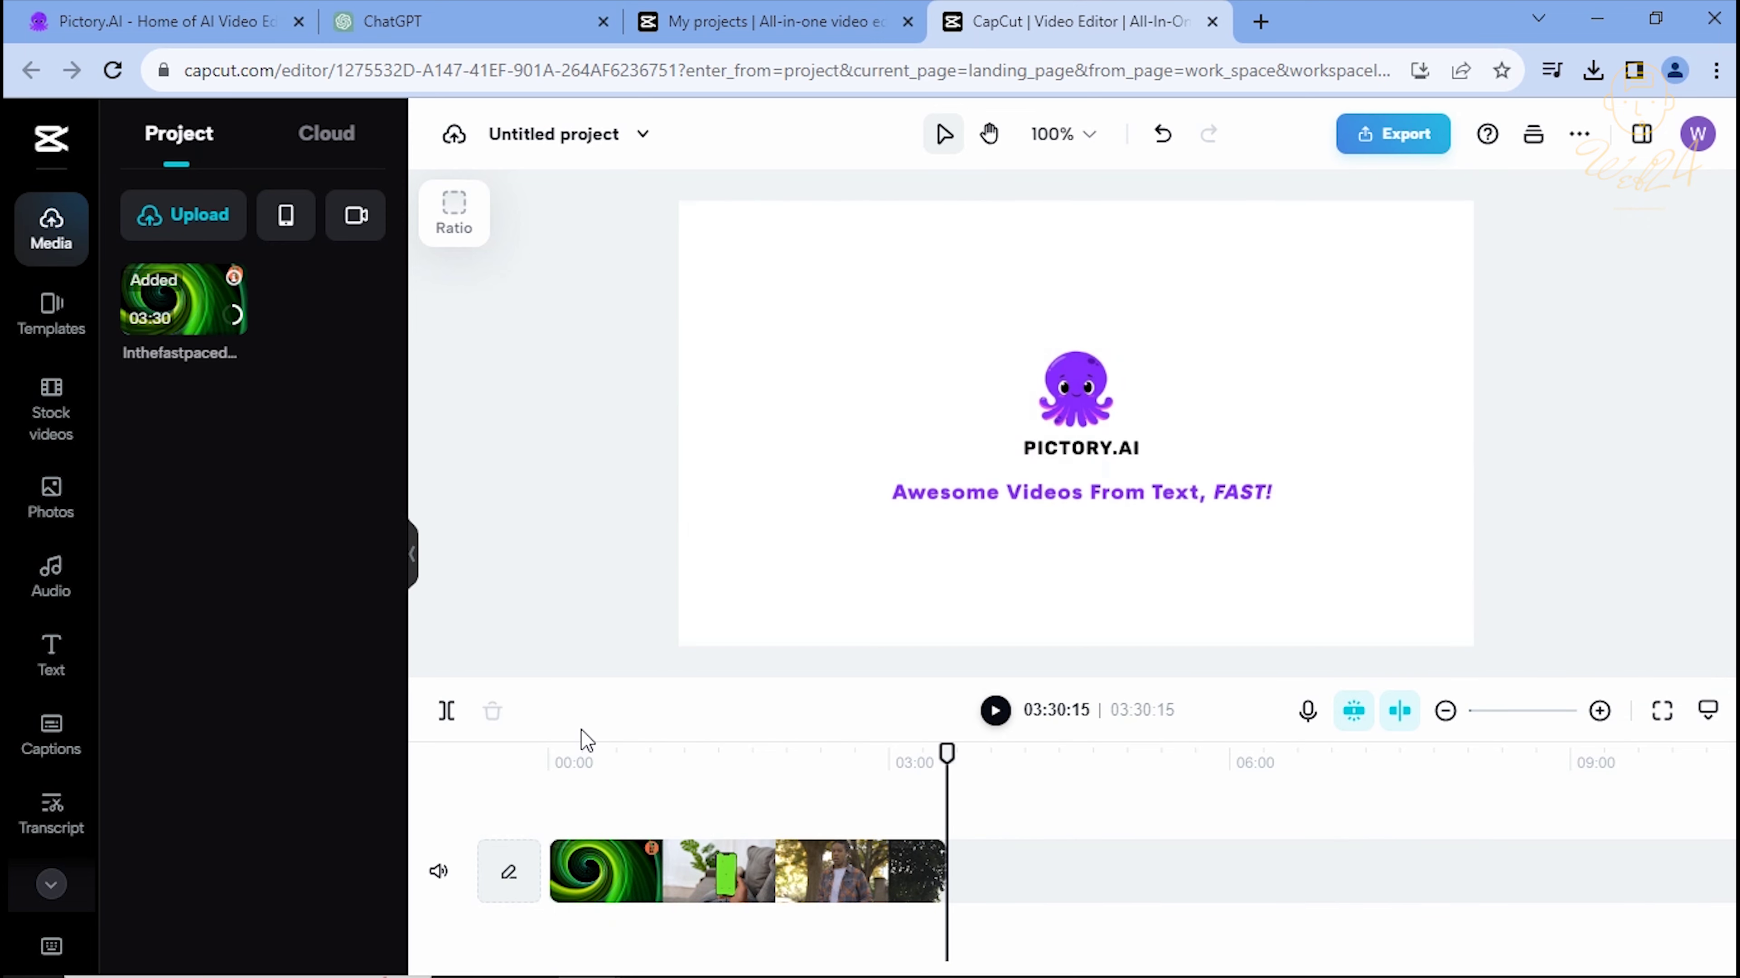
drag(947, 753, 551, 761)
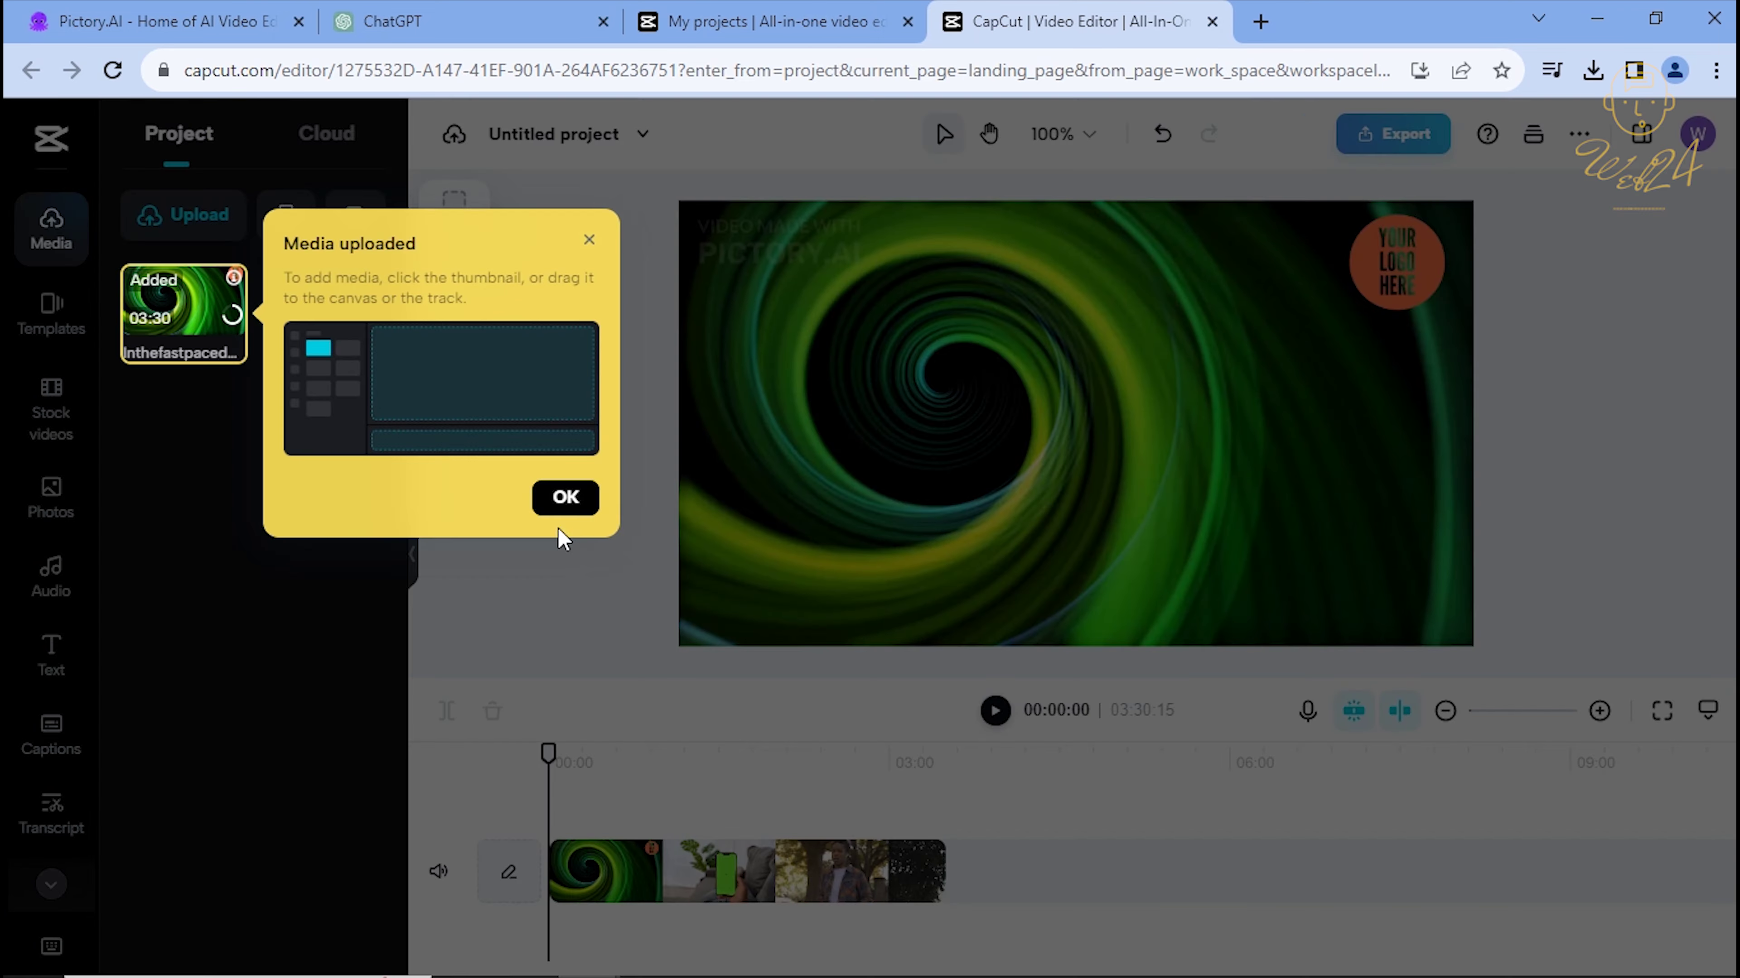
click(563, 498)
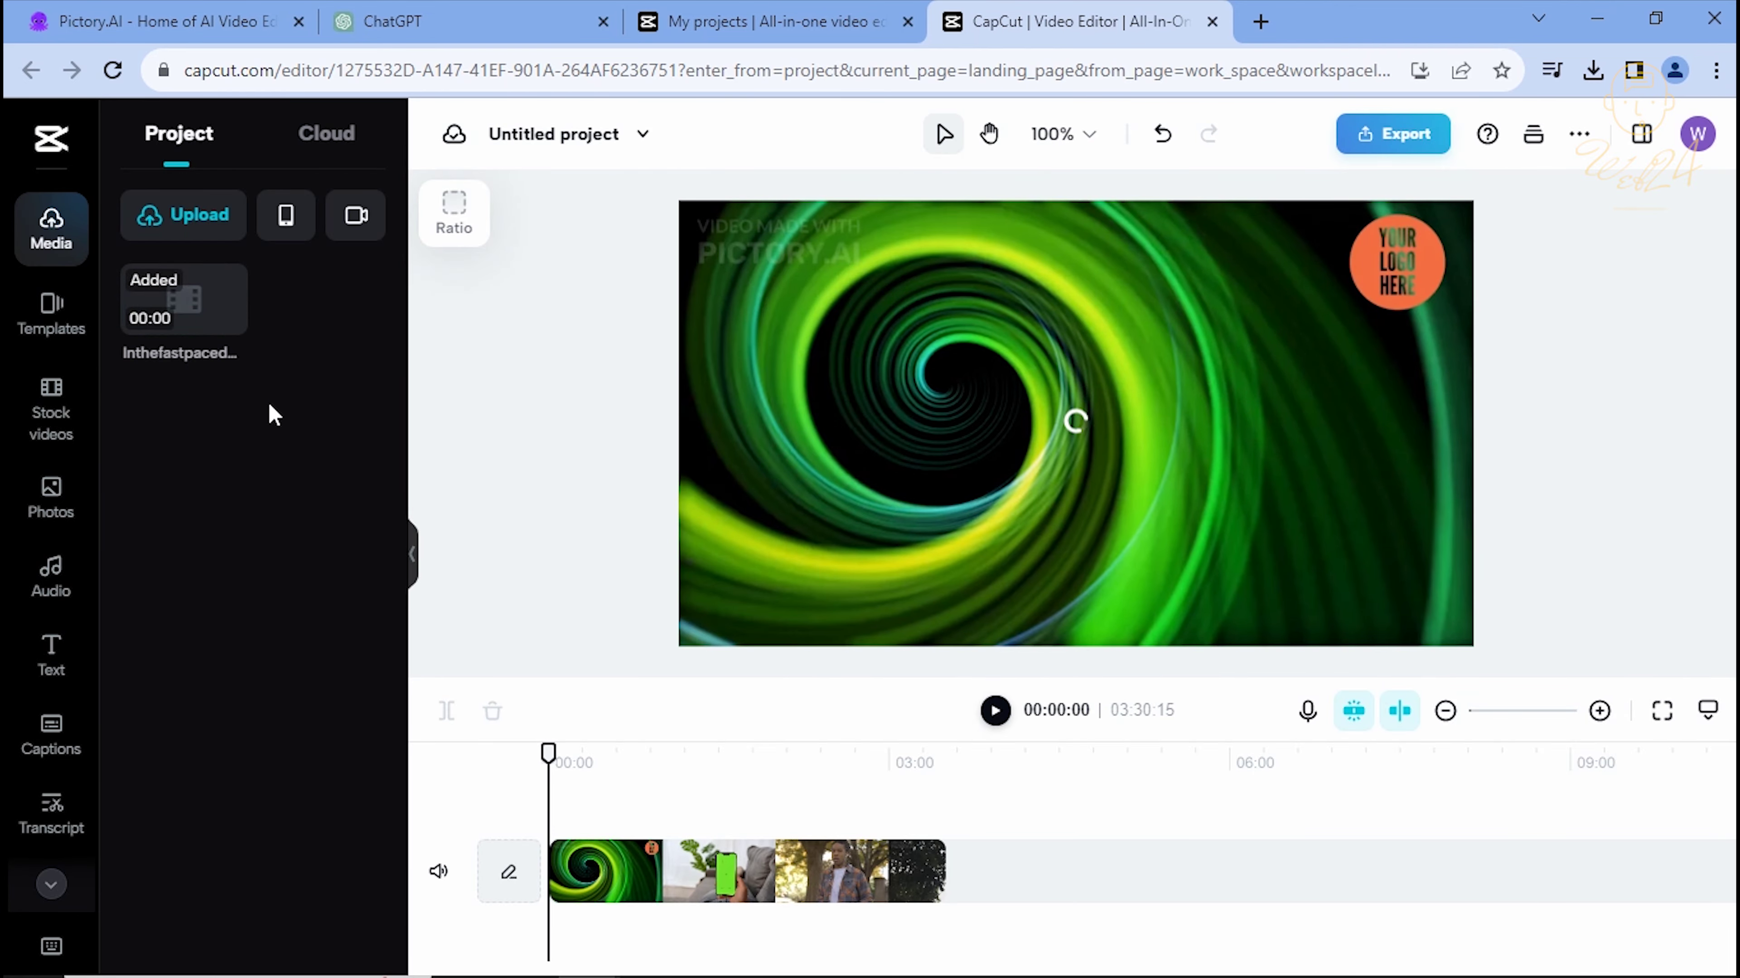
click(51, 733)
Step: Auto-generate captions from the video's speech
click(994, 711)
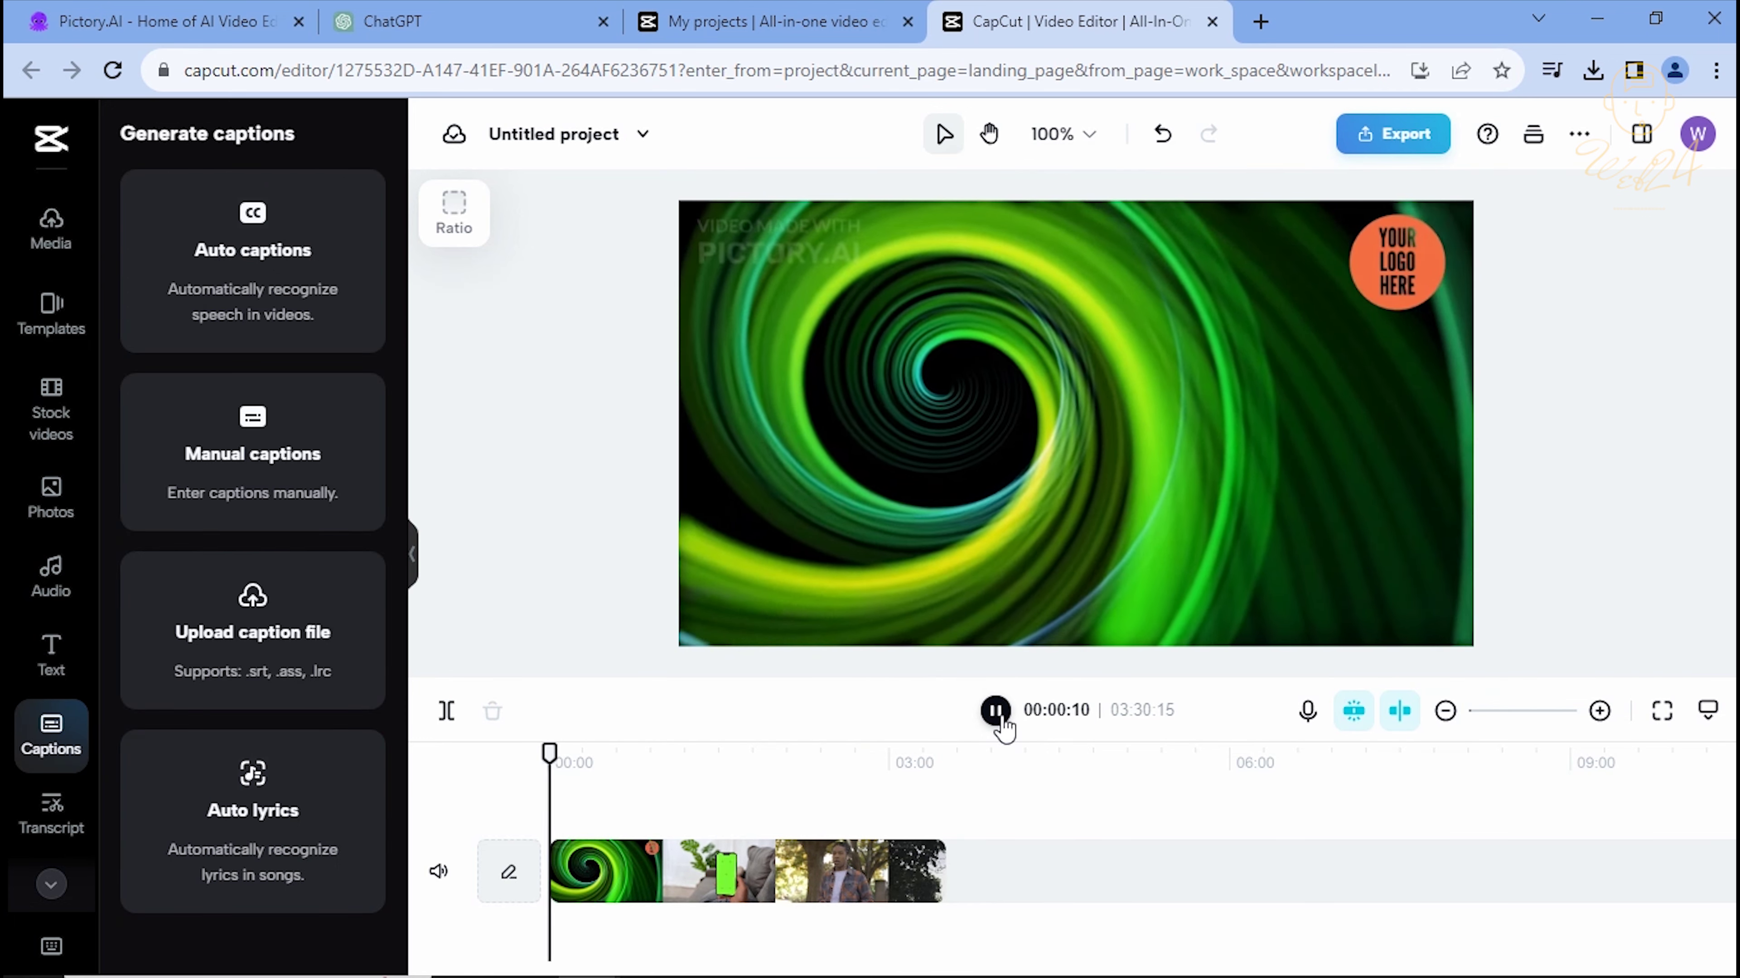
click(995, 711)
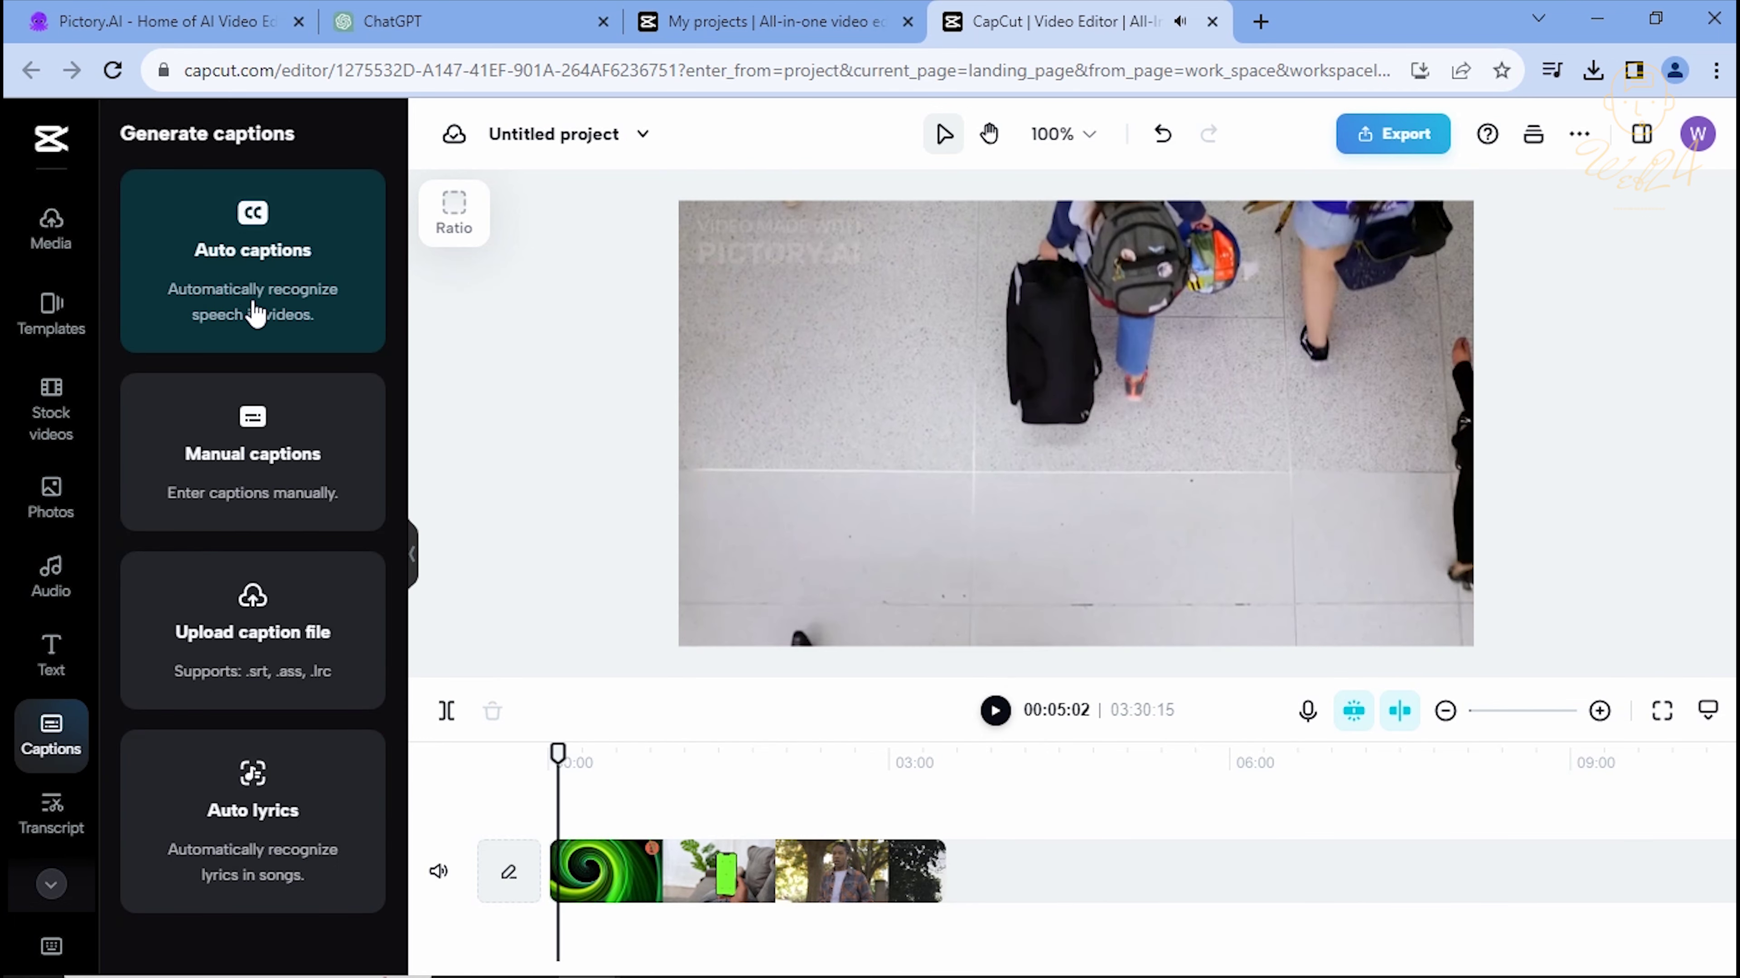
click(276, 288)
click(197, 515)
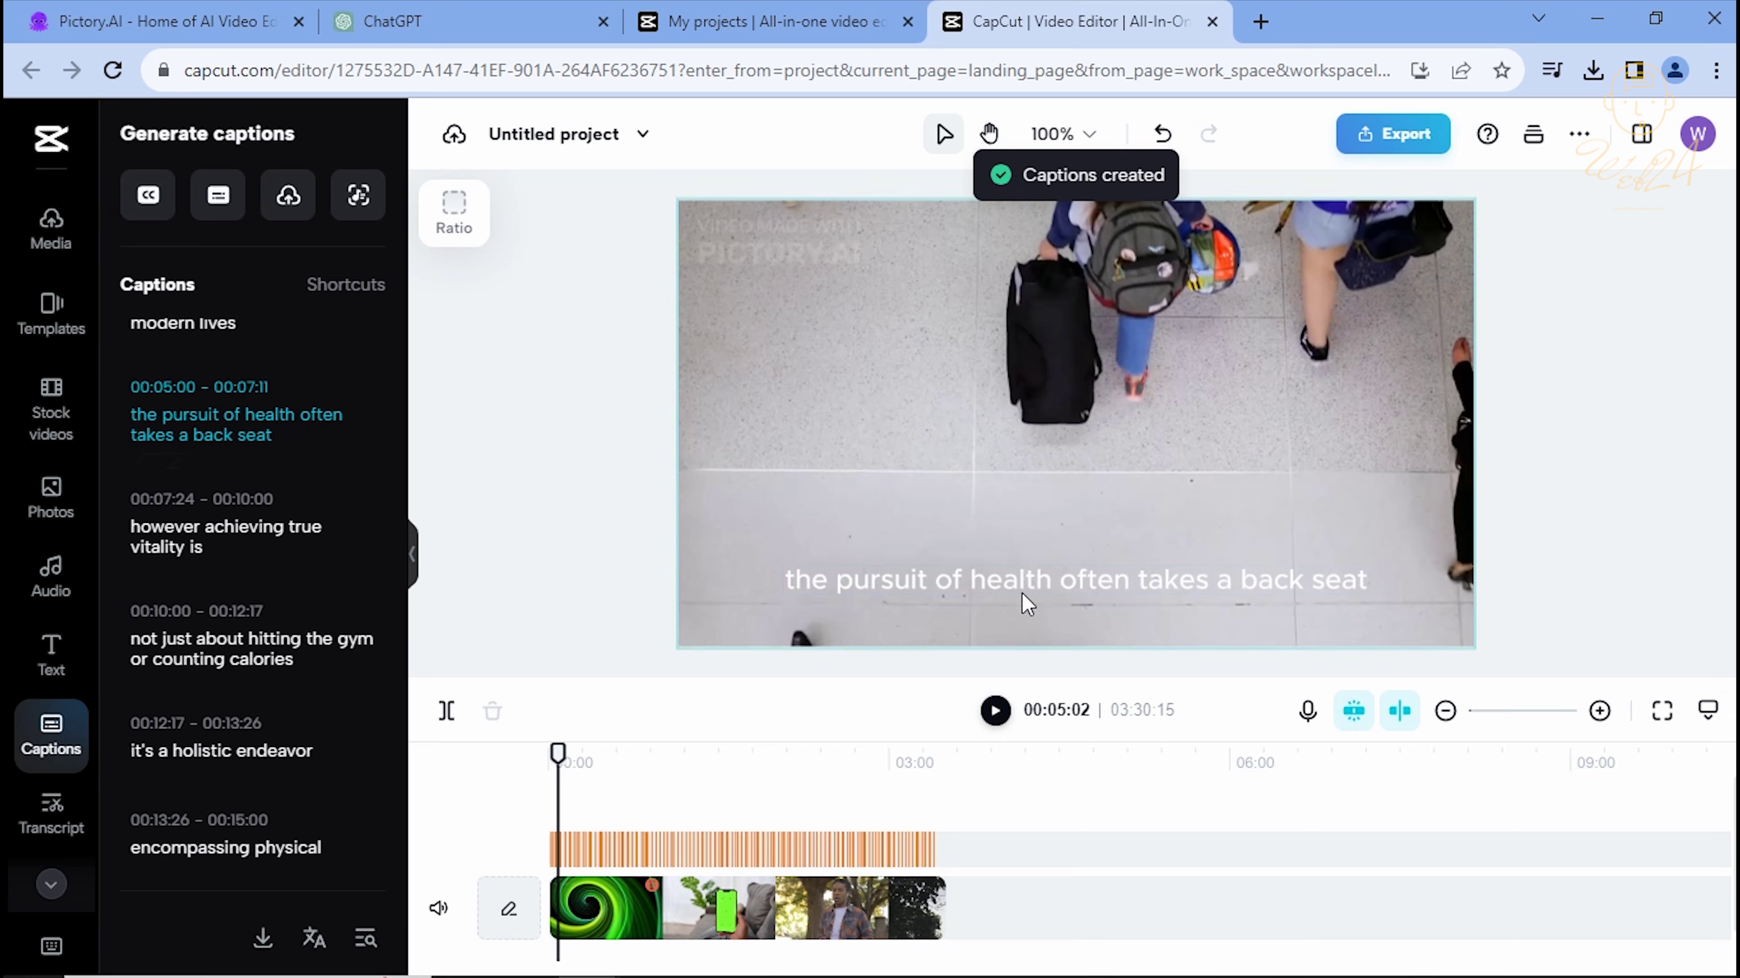
Step: Play the captioned video and select the first caption, 'another day', for text settings
click(995, 711)
scroll(182, 425, up, 10)
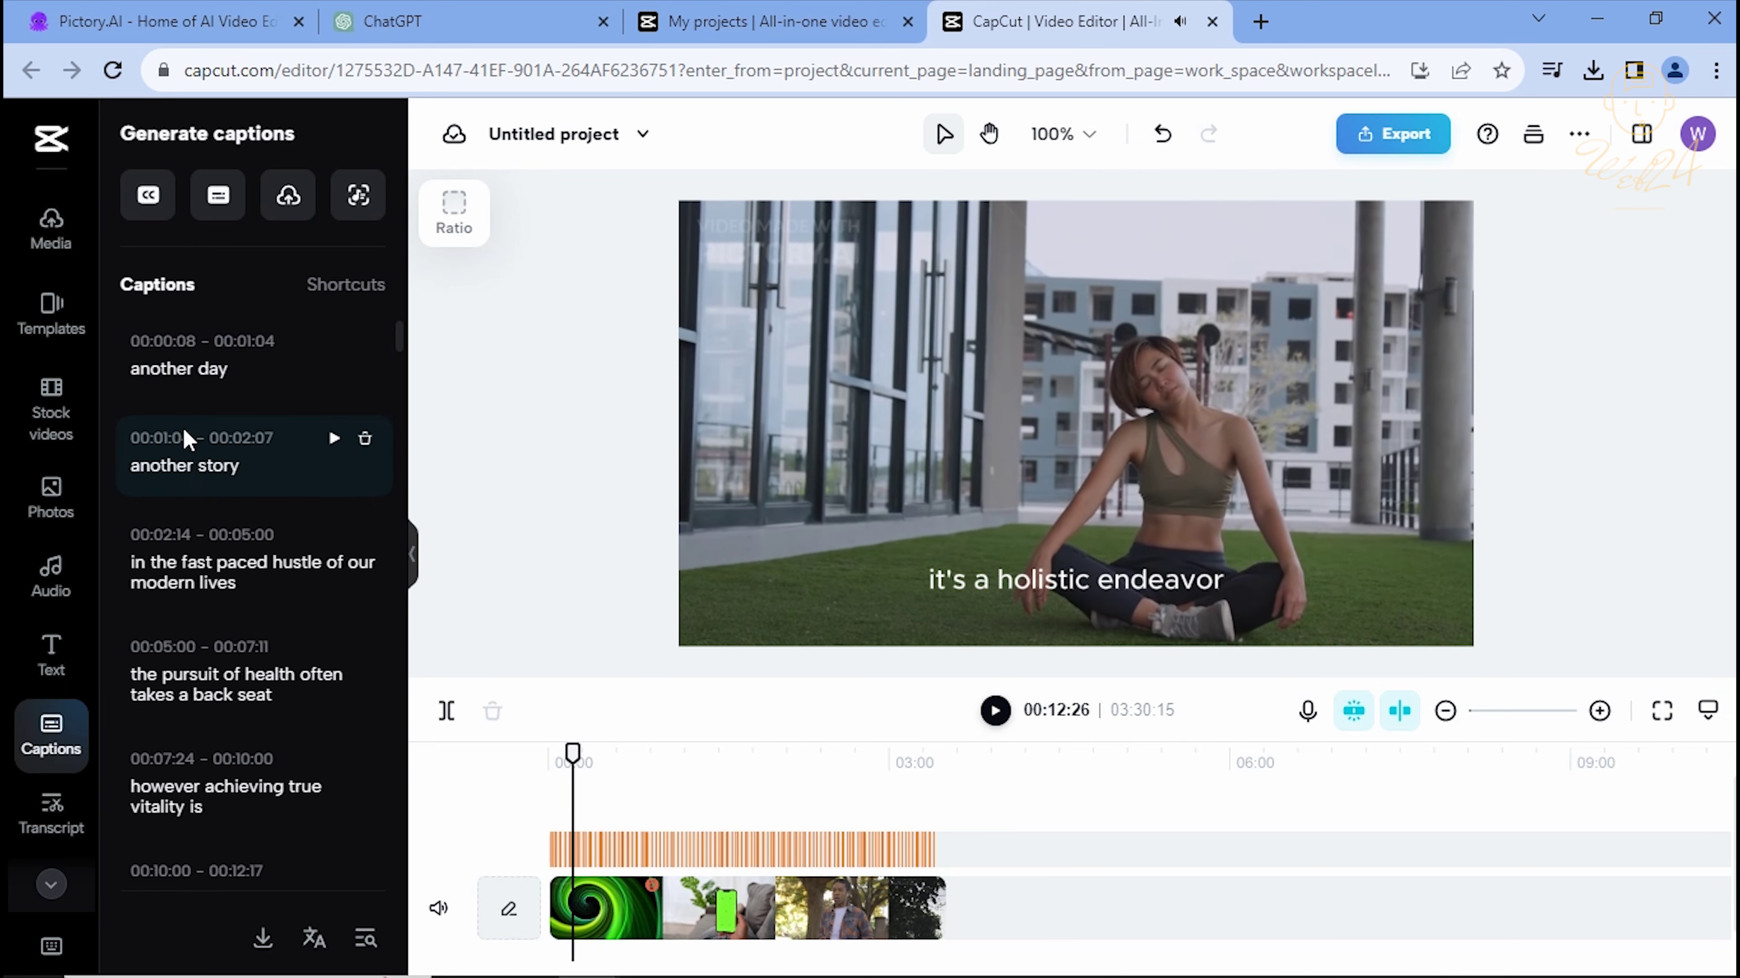
click(150, 368)
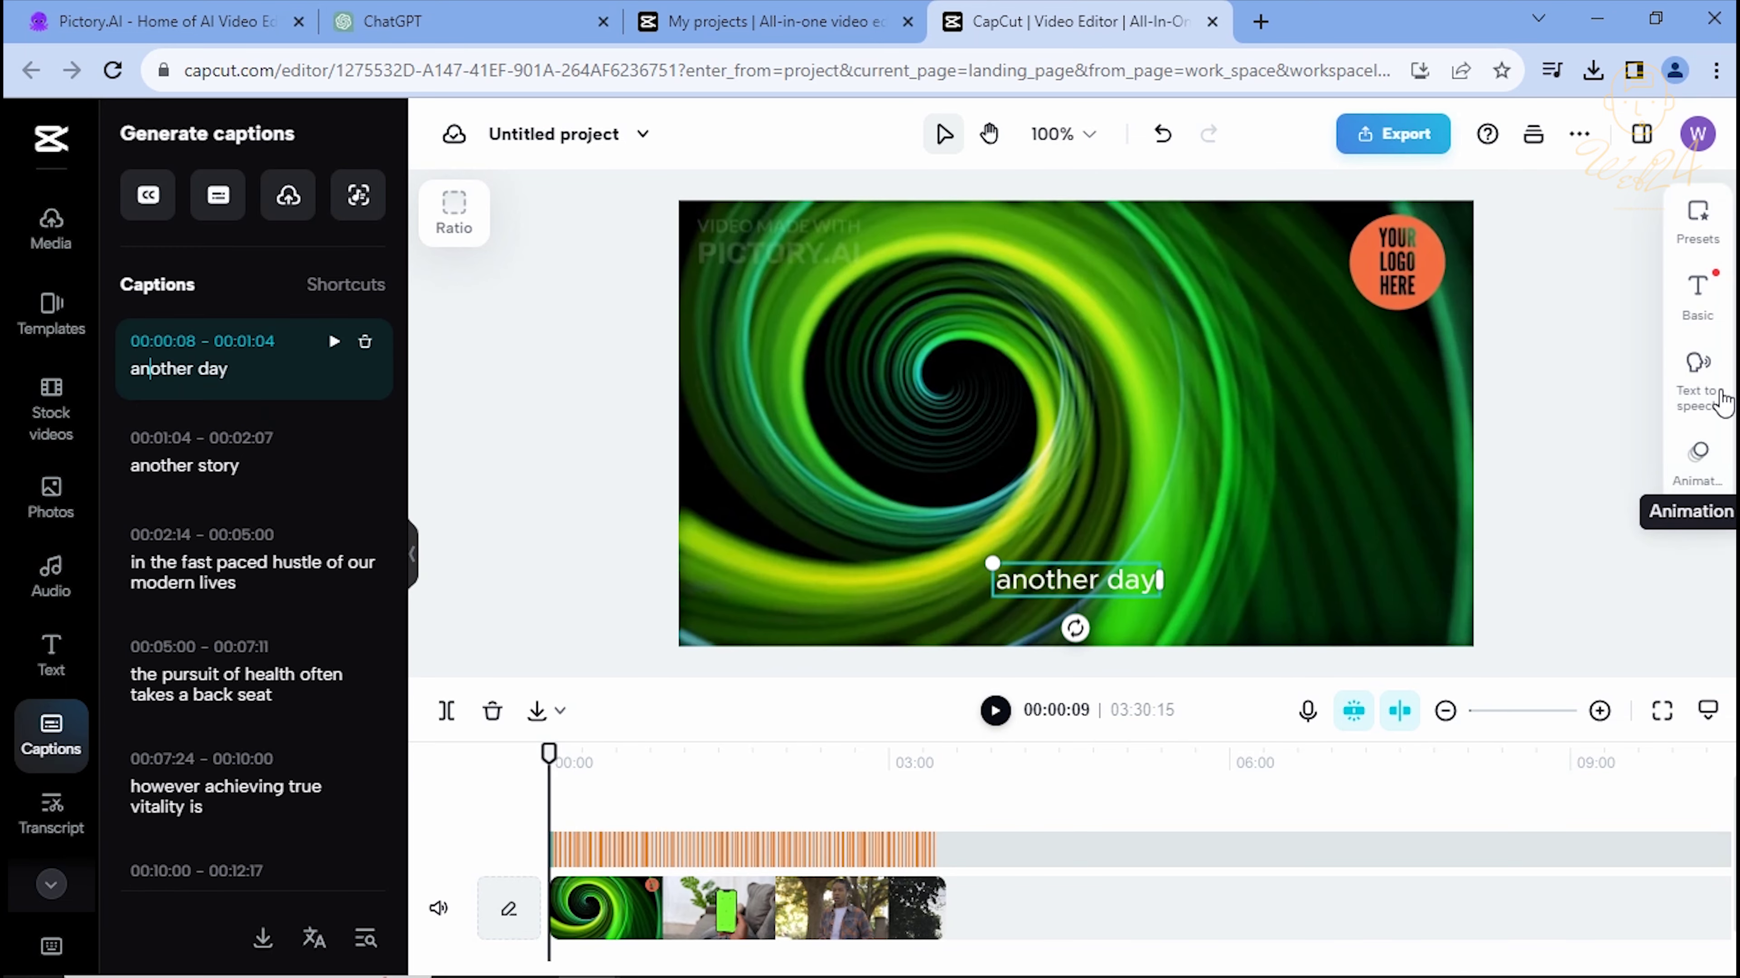
click(1703, 304)
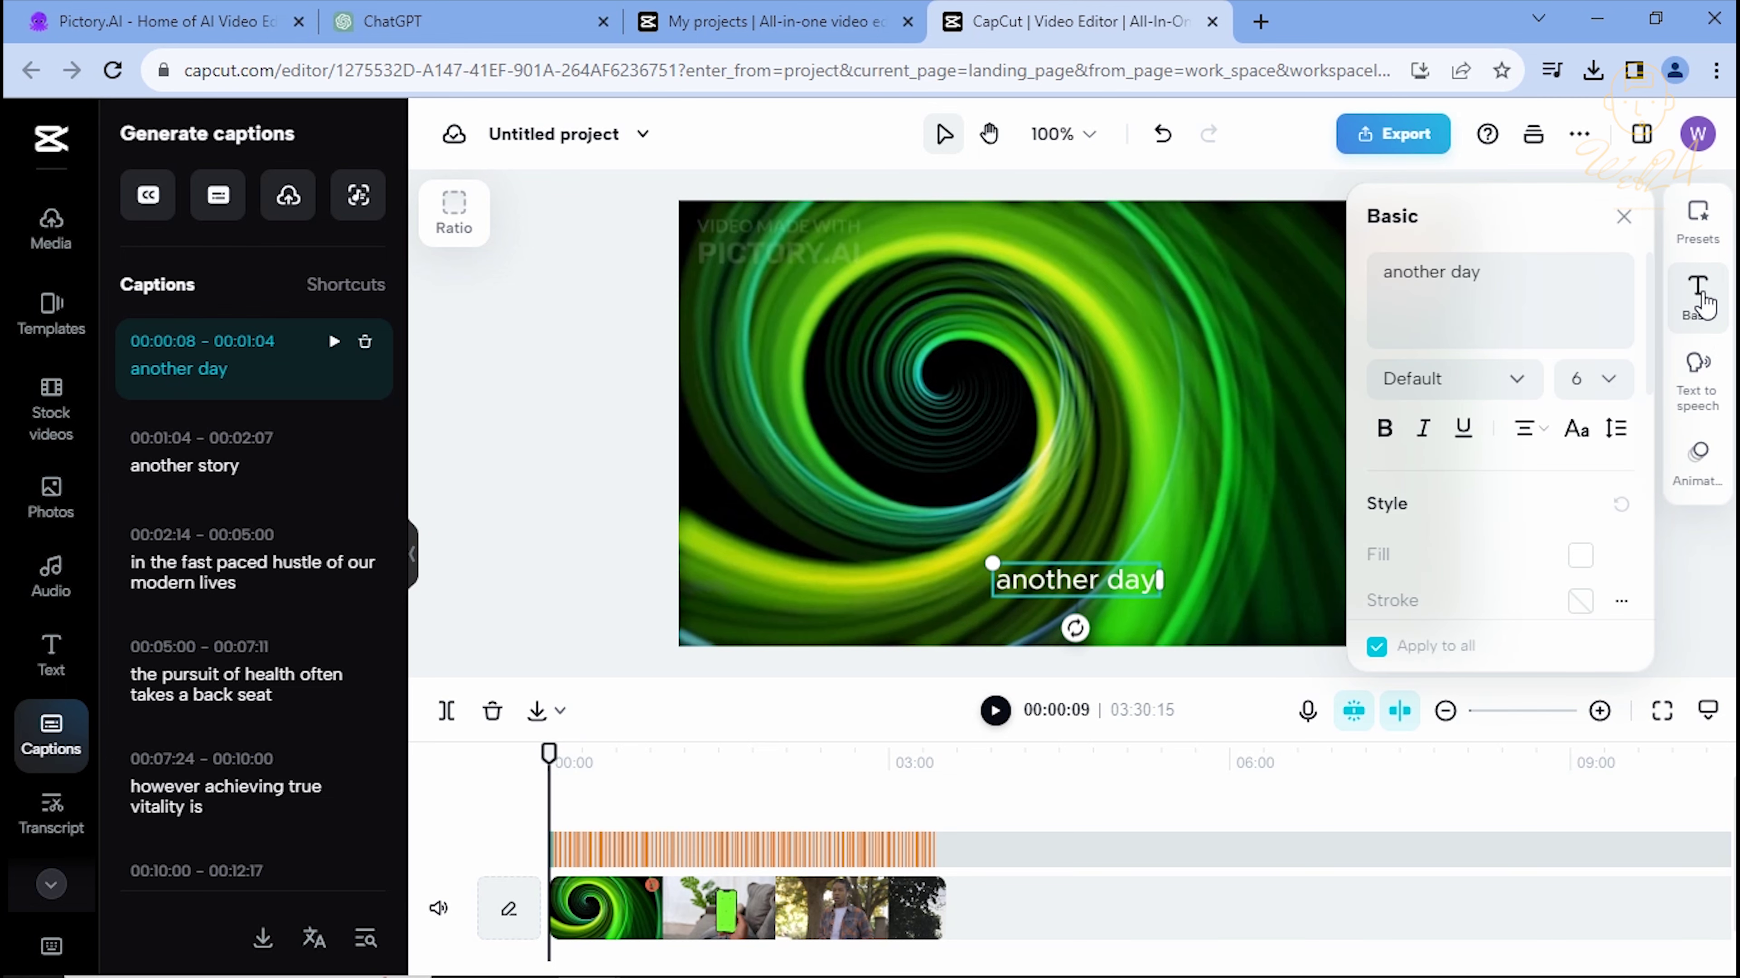
Step: Compare white box, purple and pink presets, then apply the yellow highlight caption style
click(1697, 219)
scroll(1500, 383, down, 1)
click(1431, 343)
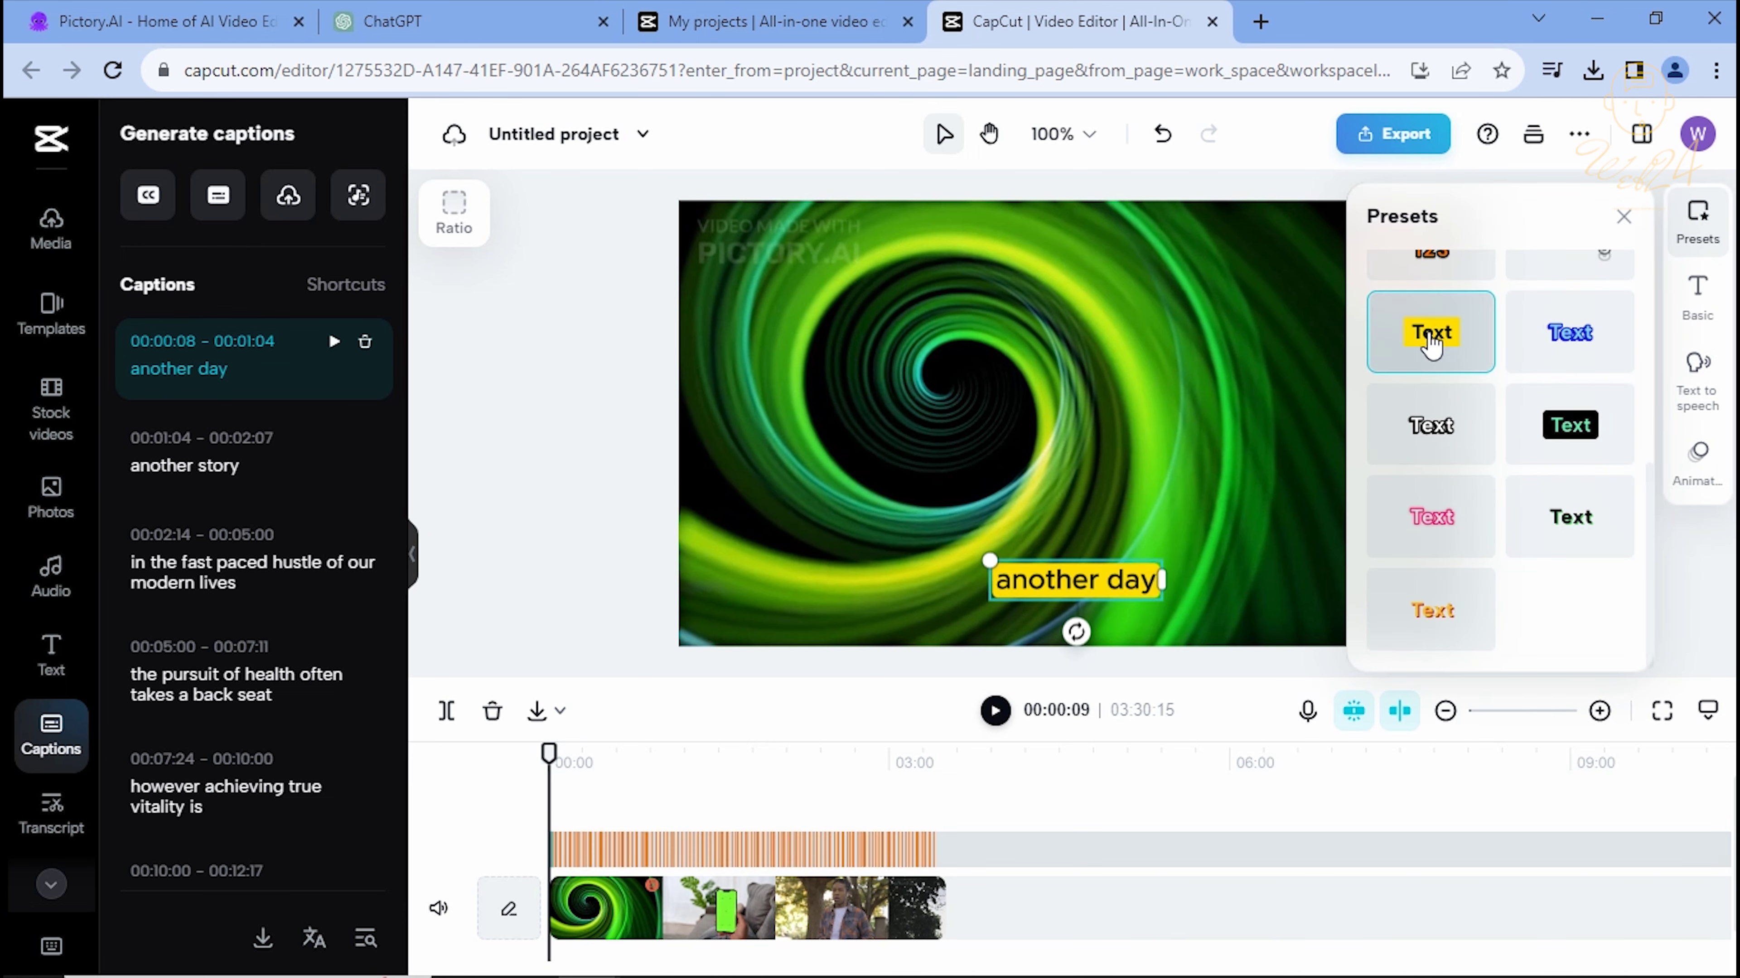
scroll(1431, 357, up, 2)
click(1431, 390)
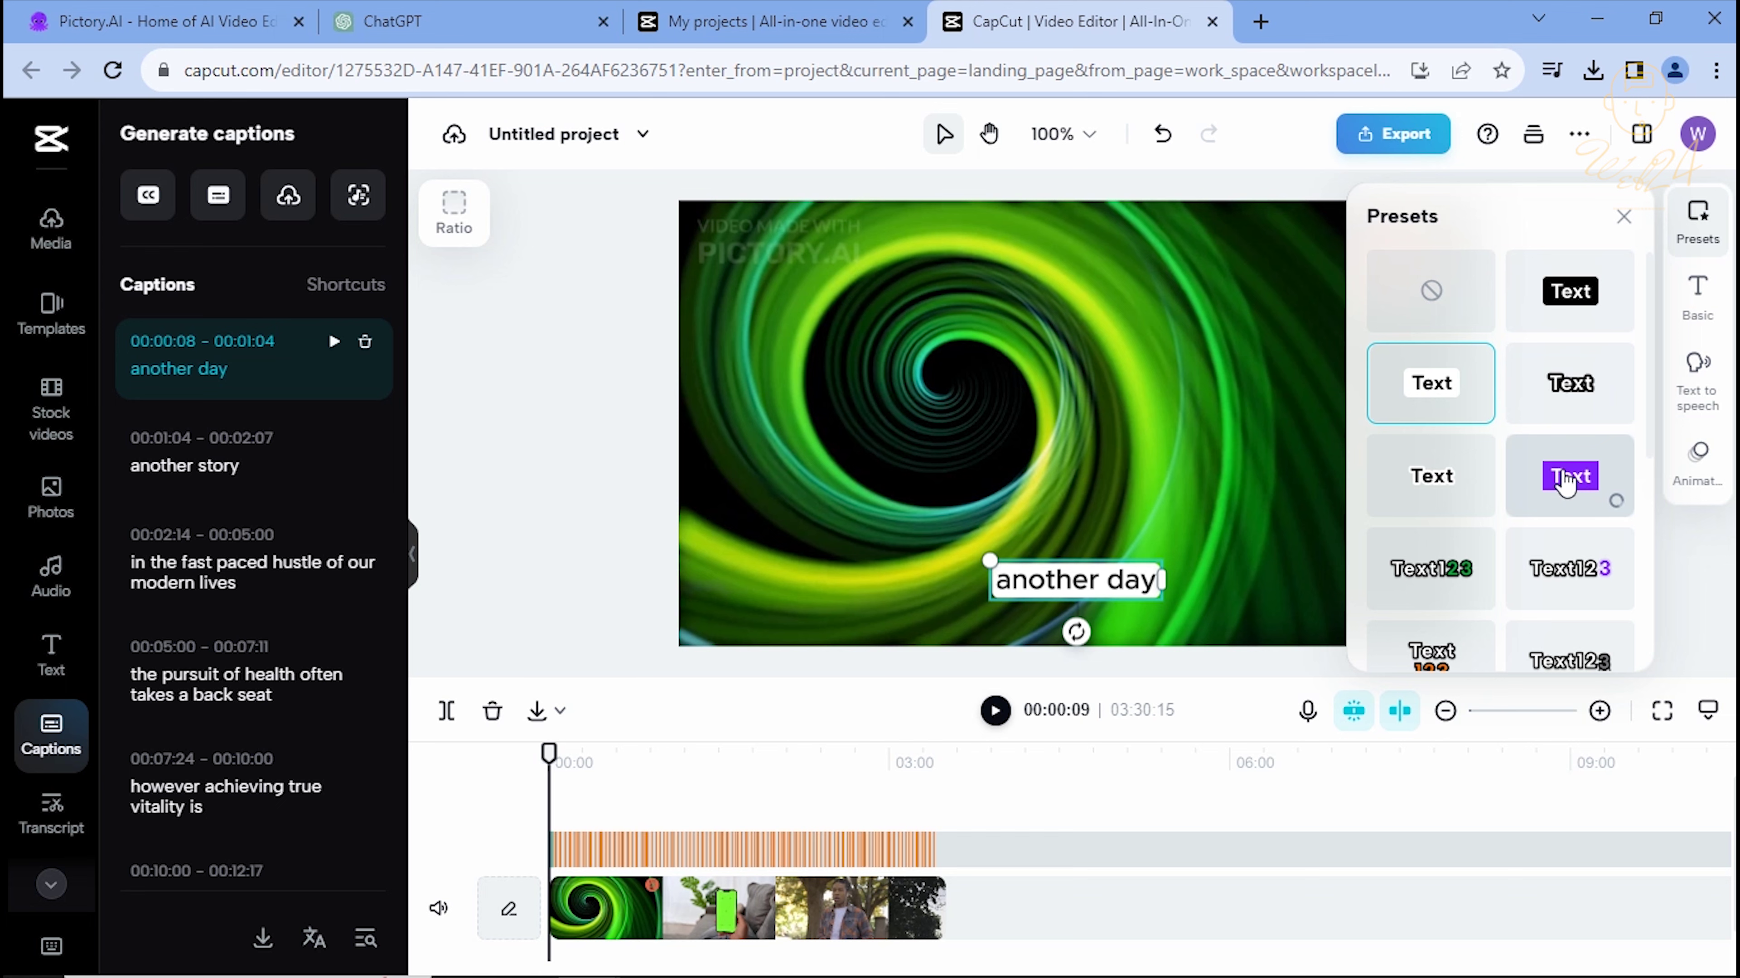
click(1564, 480)
scroll(1575, 411, down, 4)
click(1428, 517)
click(1437, 343)
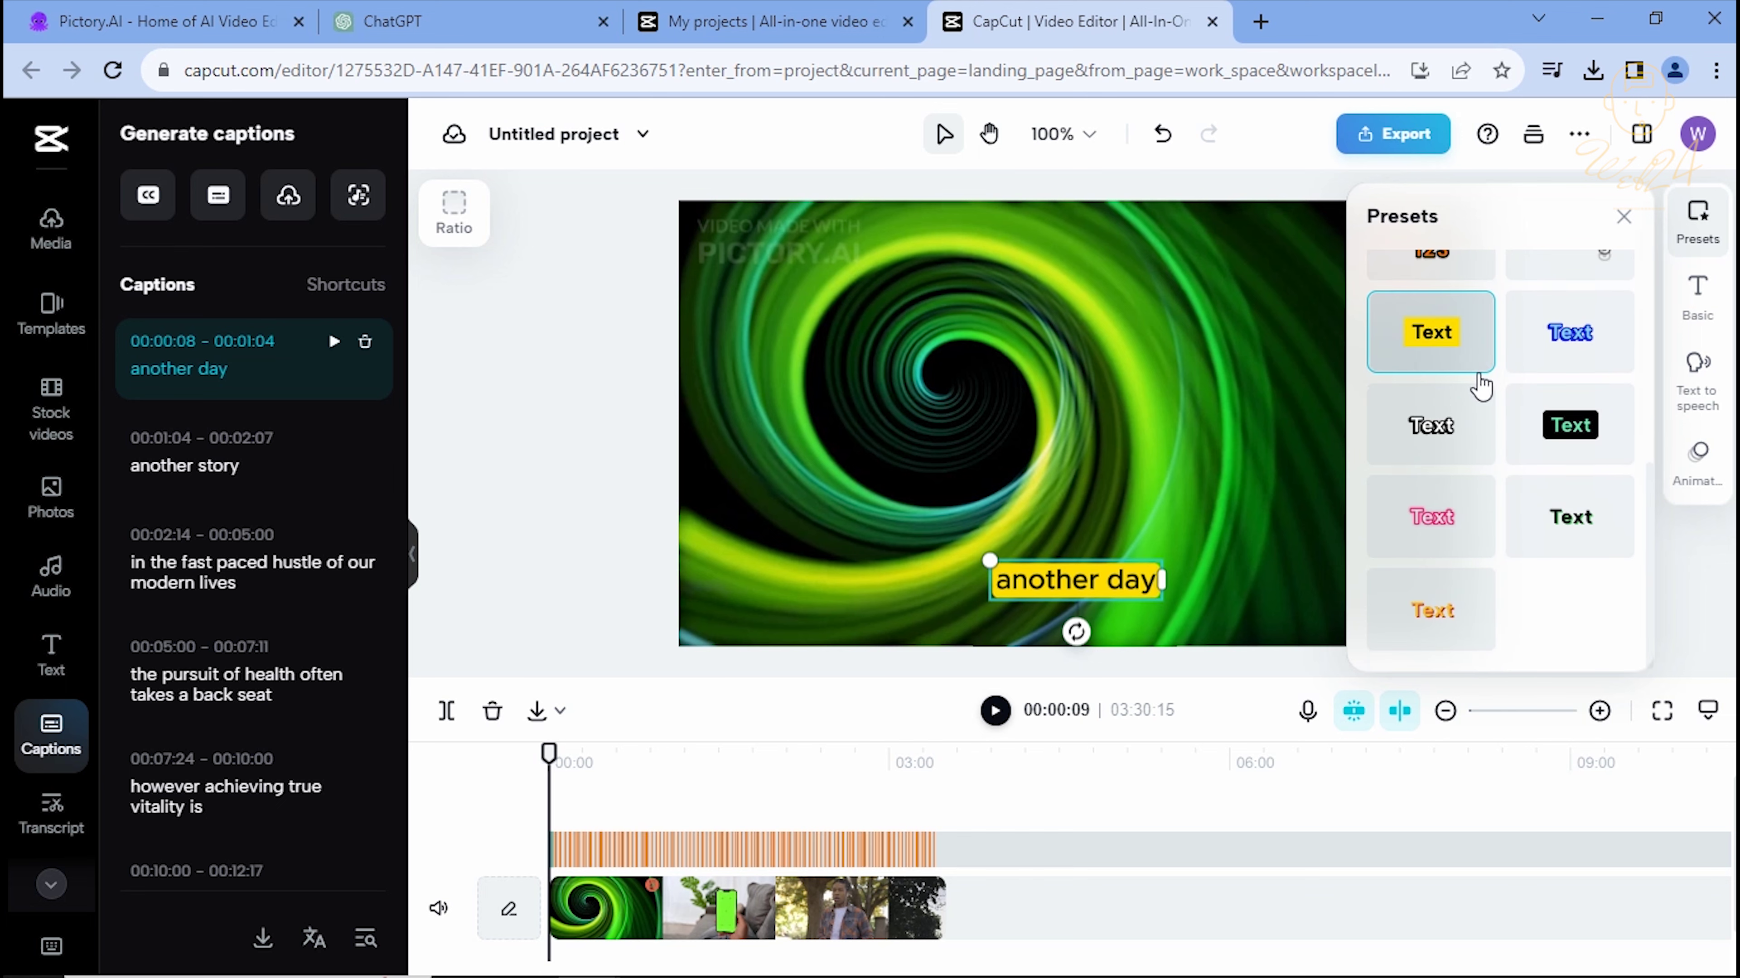
click(1390, 135)
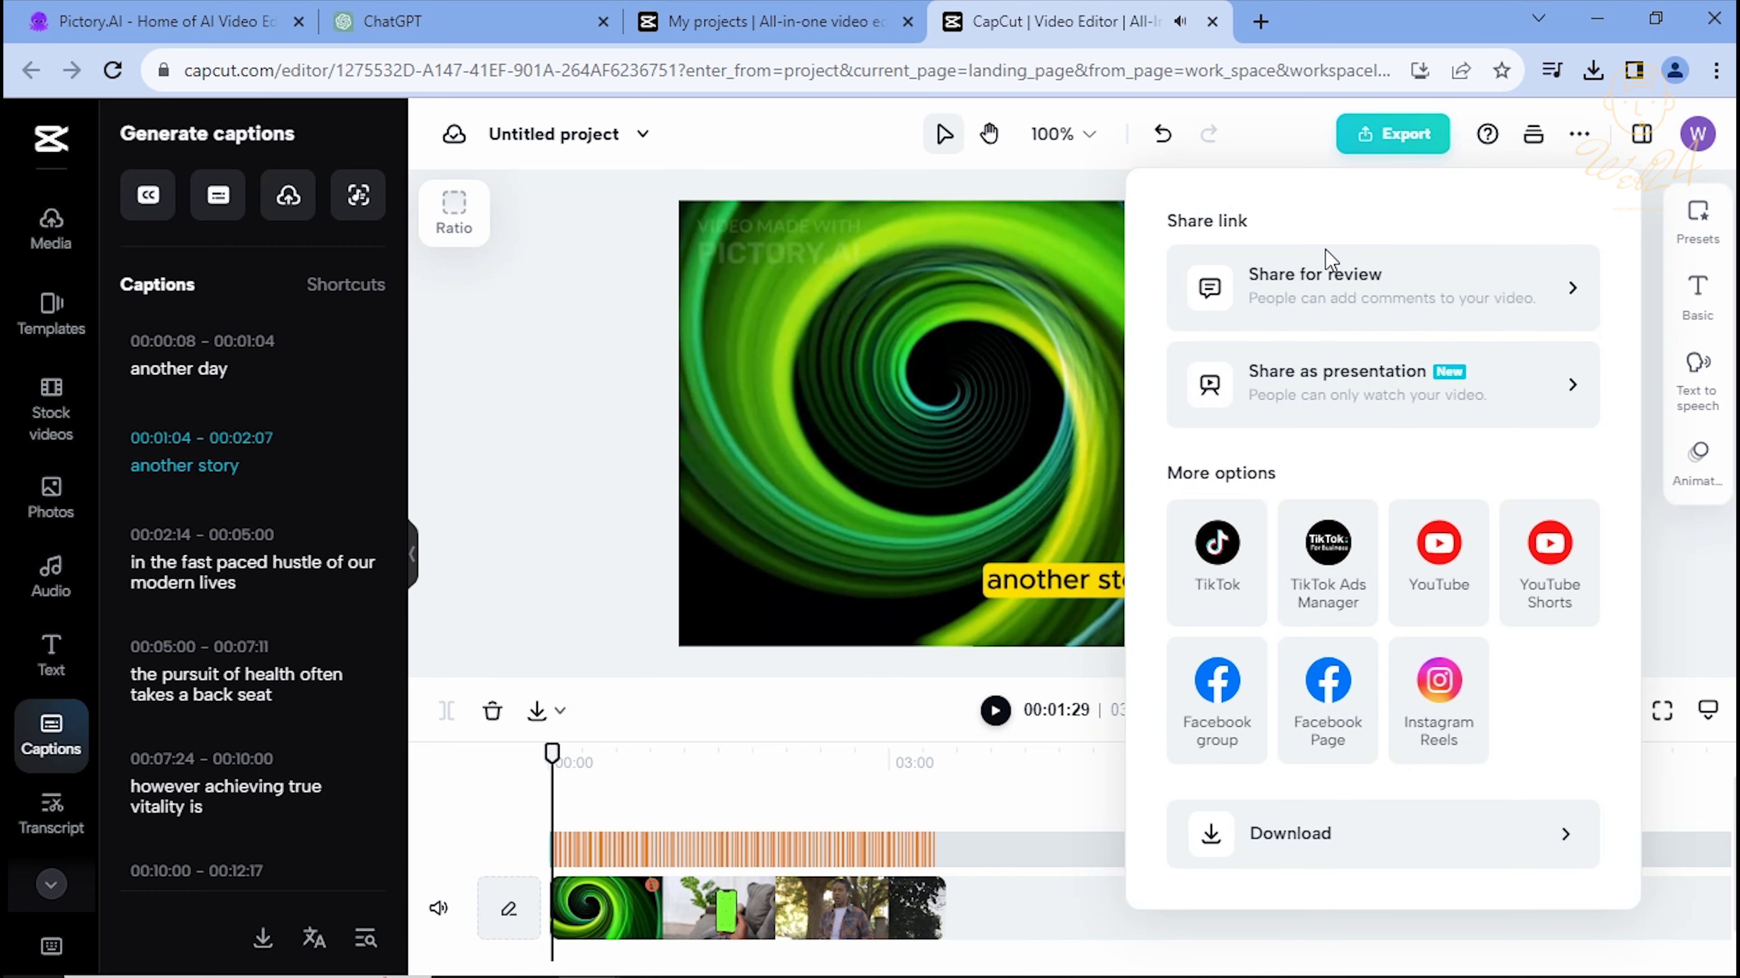
Step: Export the captioned video as a 720p MP4, saved as 202312111146.mp4 (55.65MB)
click(1461, 843)
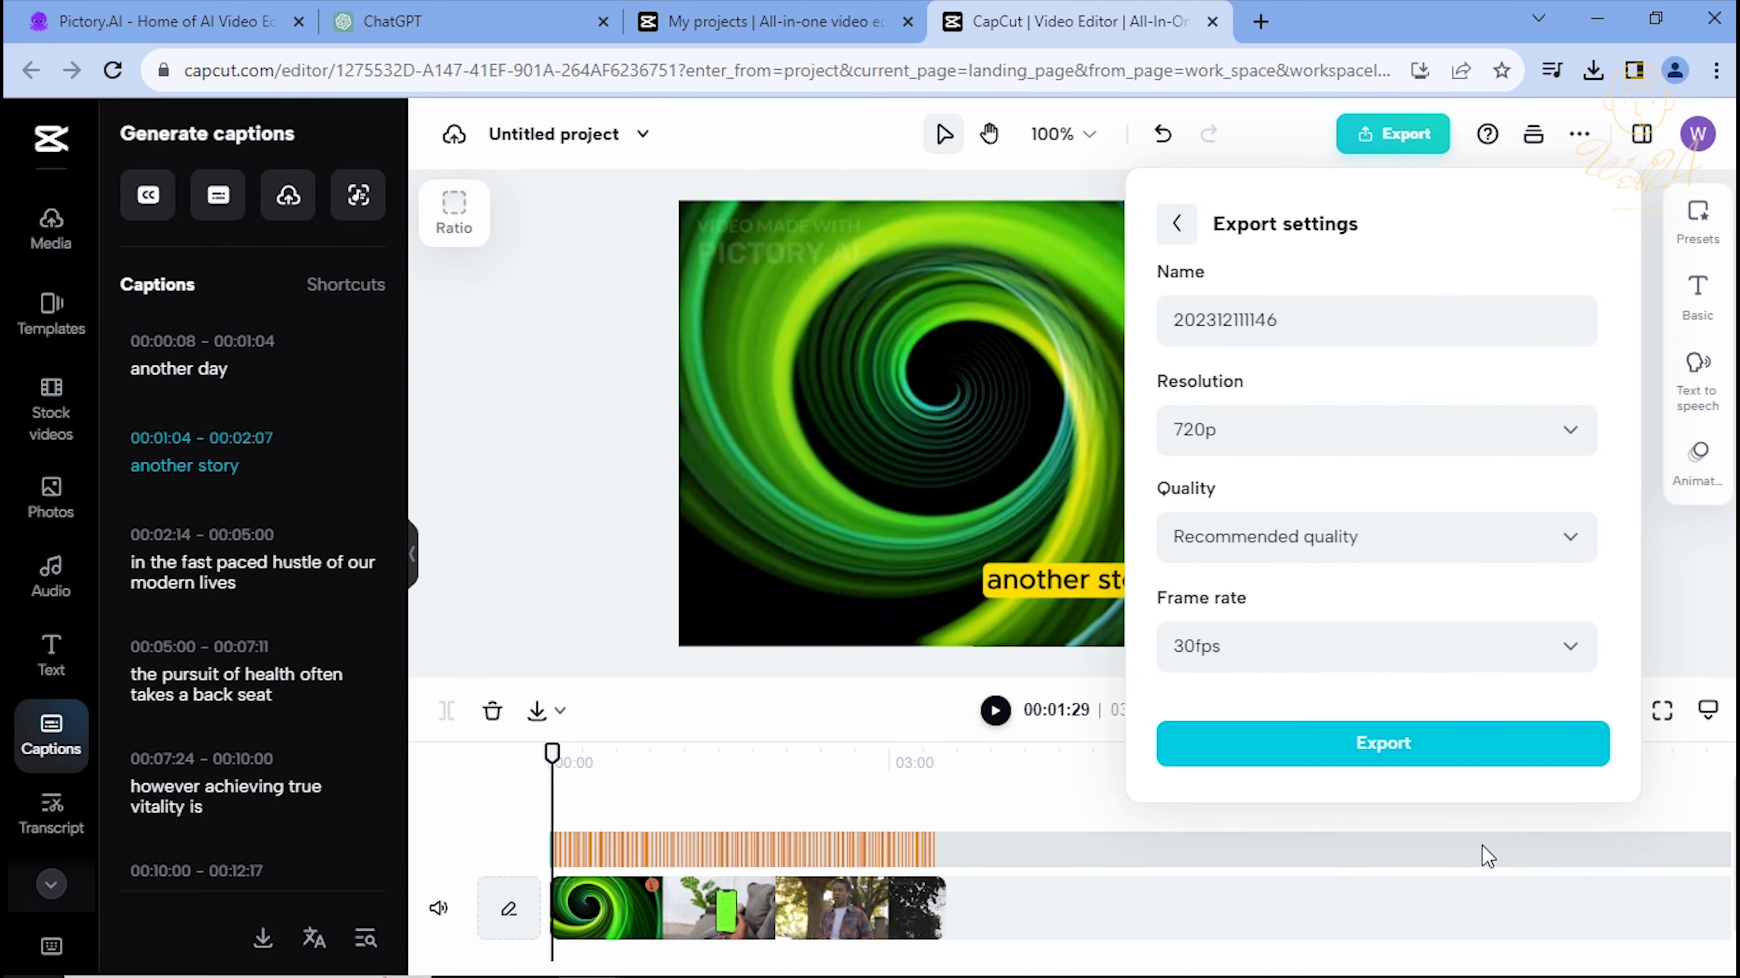
click(1489, 743)
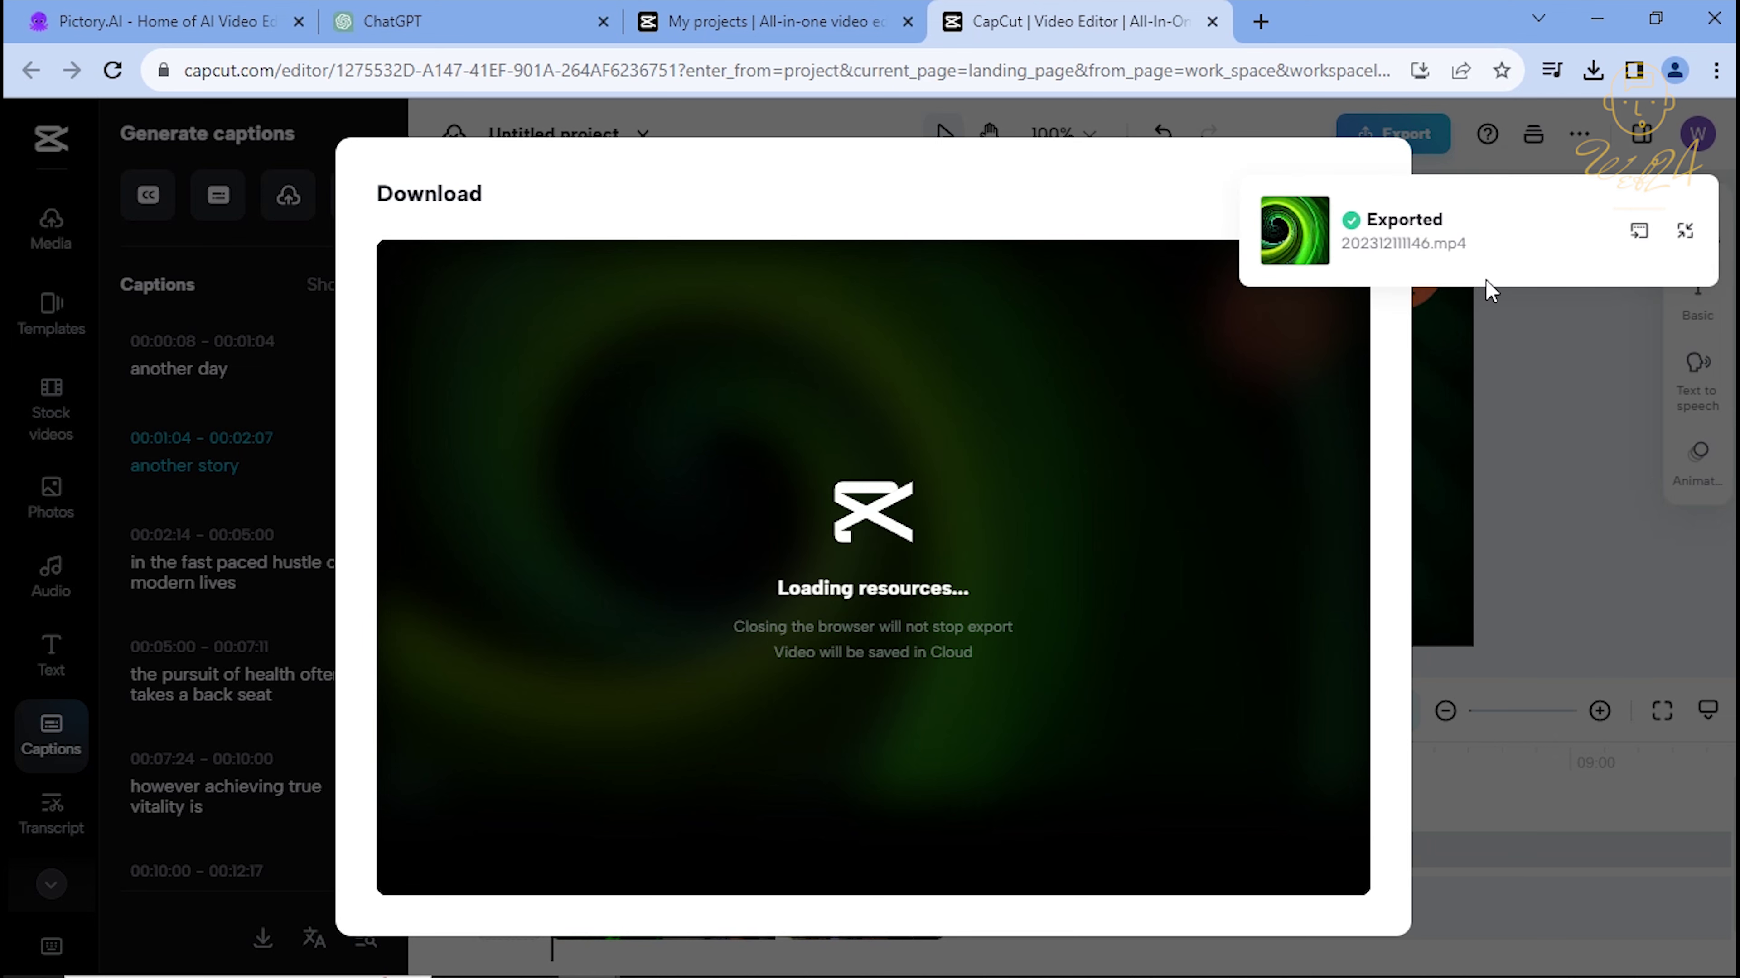
click(1488, 282)
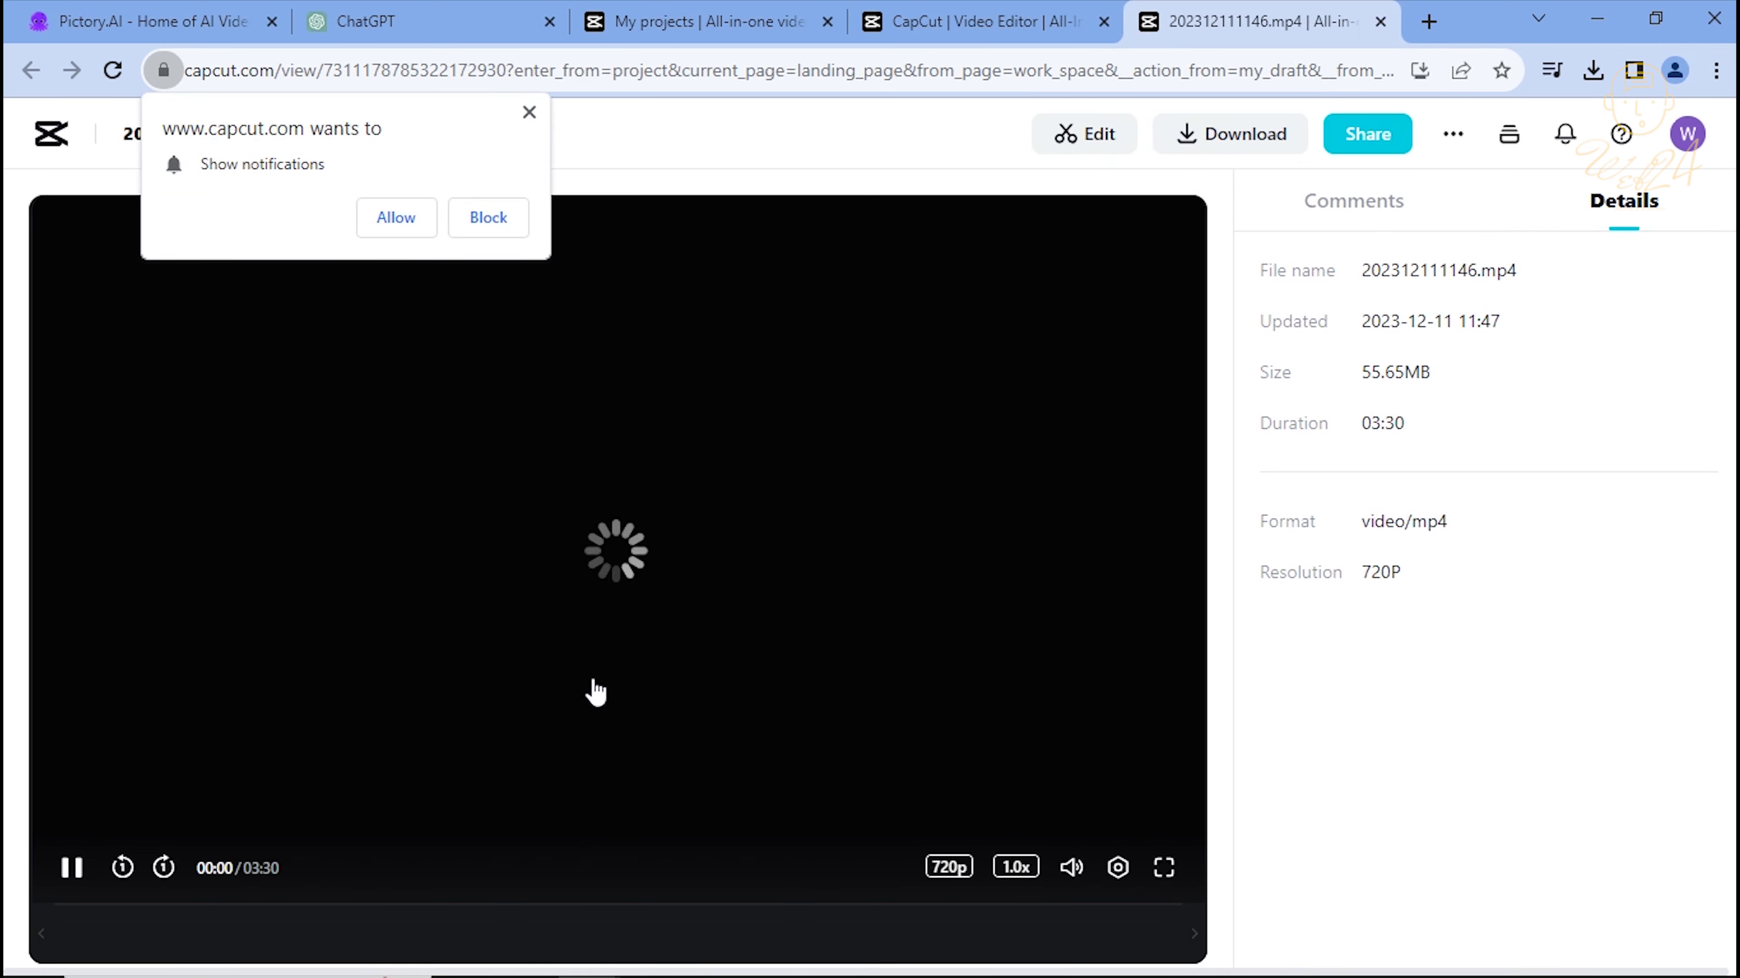
Step: Preview 202312111146.mp4 on its CapCut page, download it, and play the finished download
click(1162, 868)
click(333, 139)
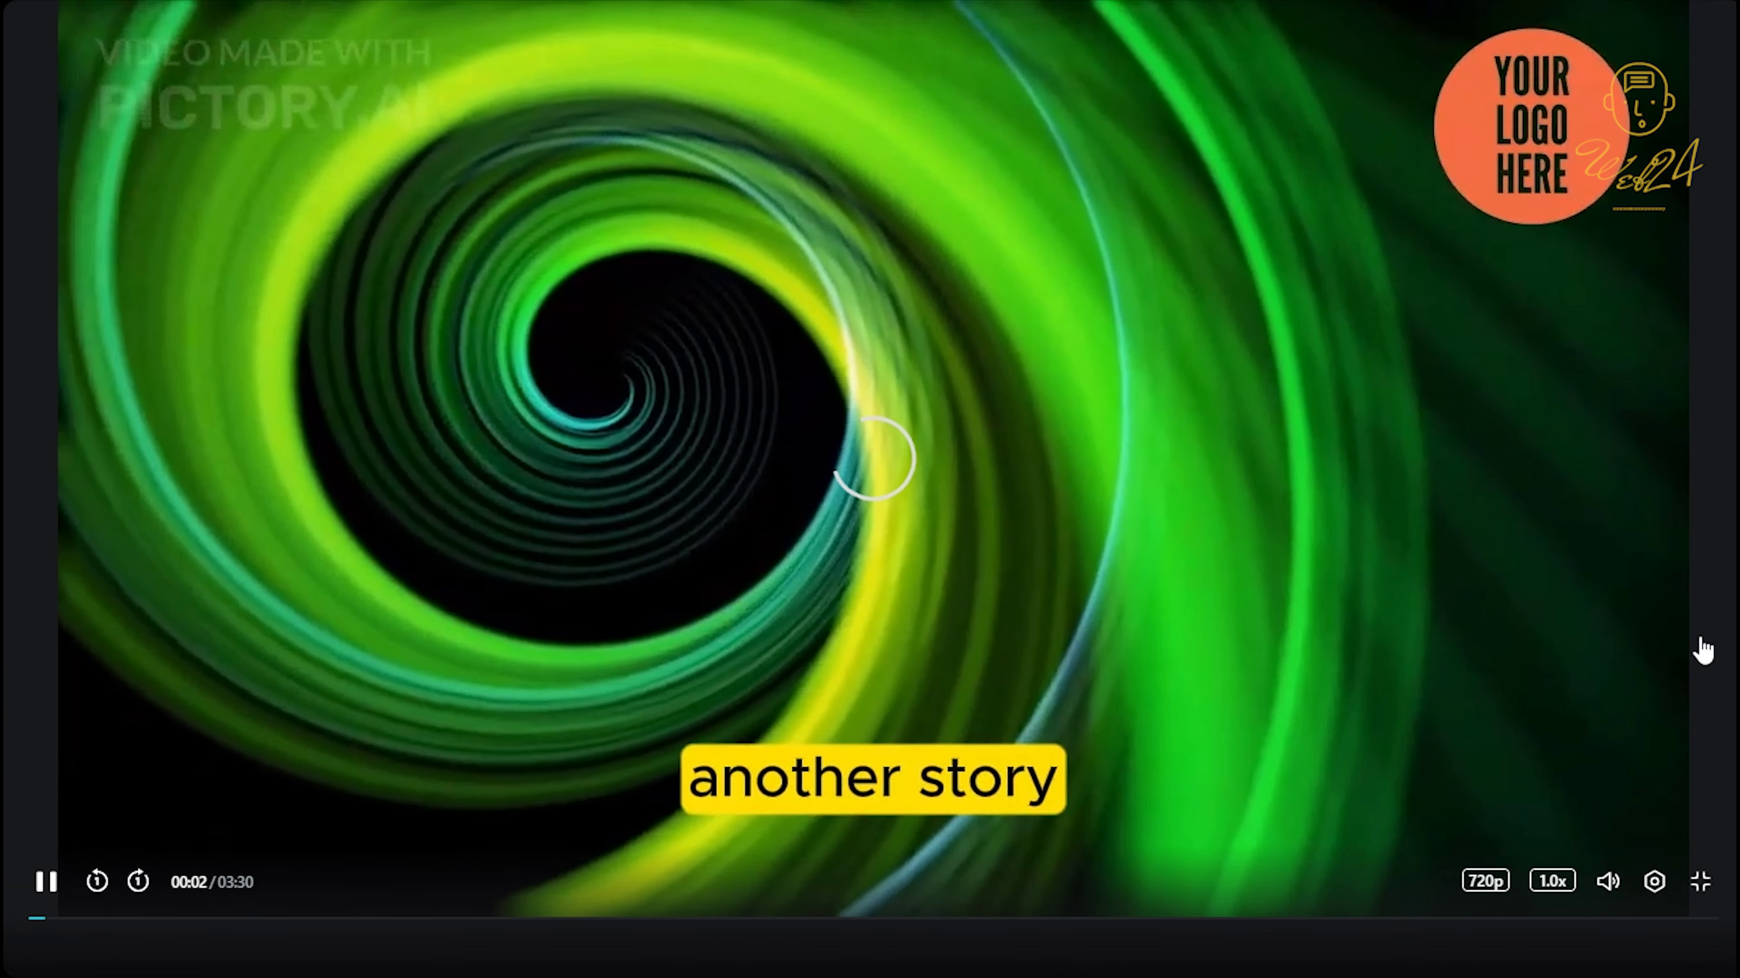
key(Escape)
click(669, 480)
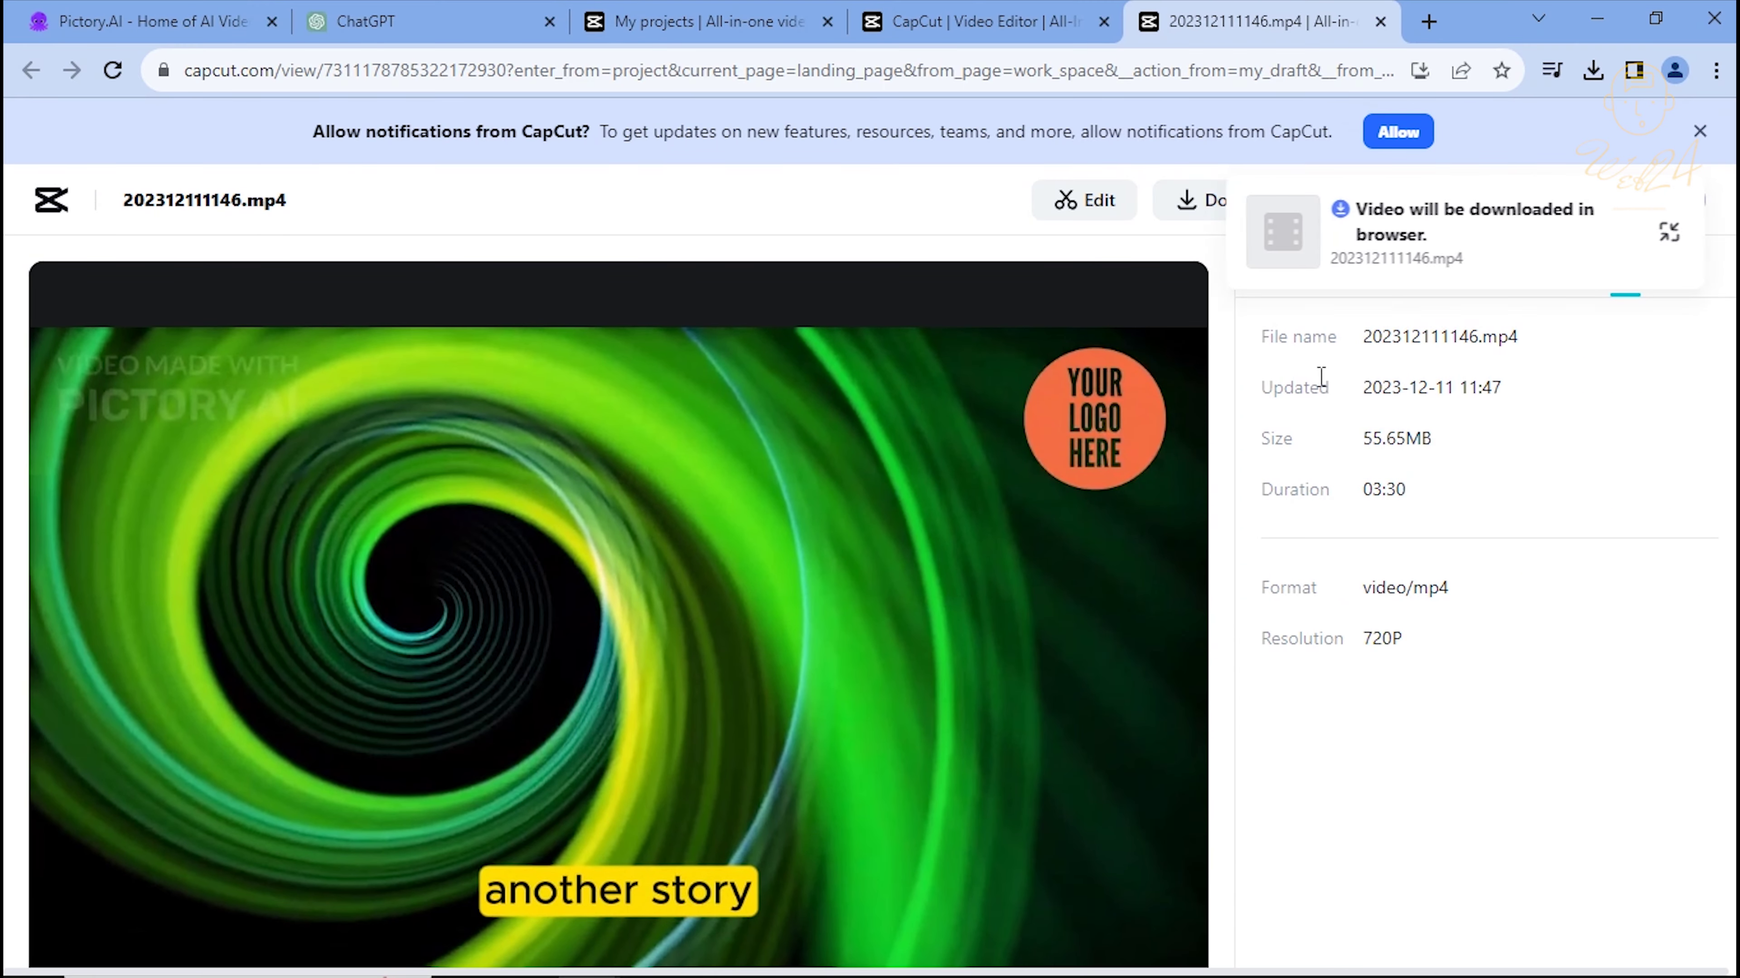
click(1593, 70)
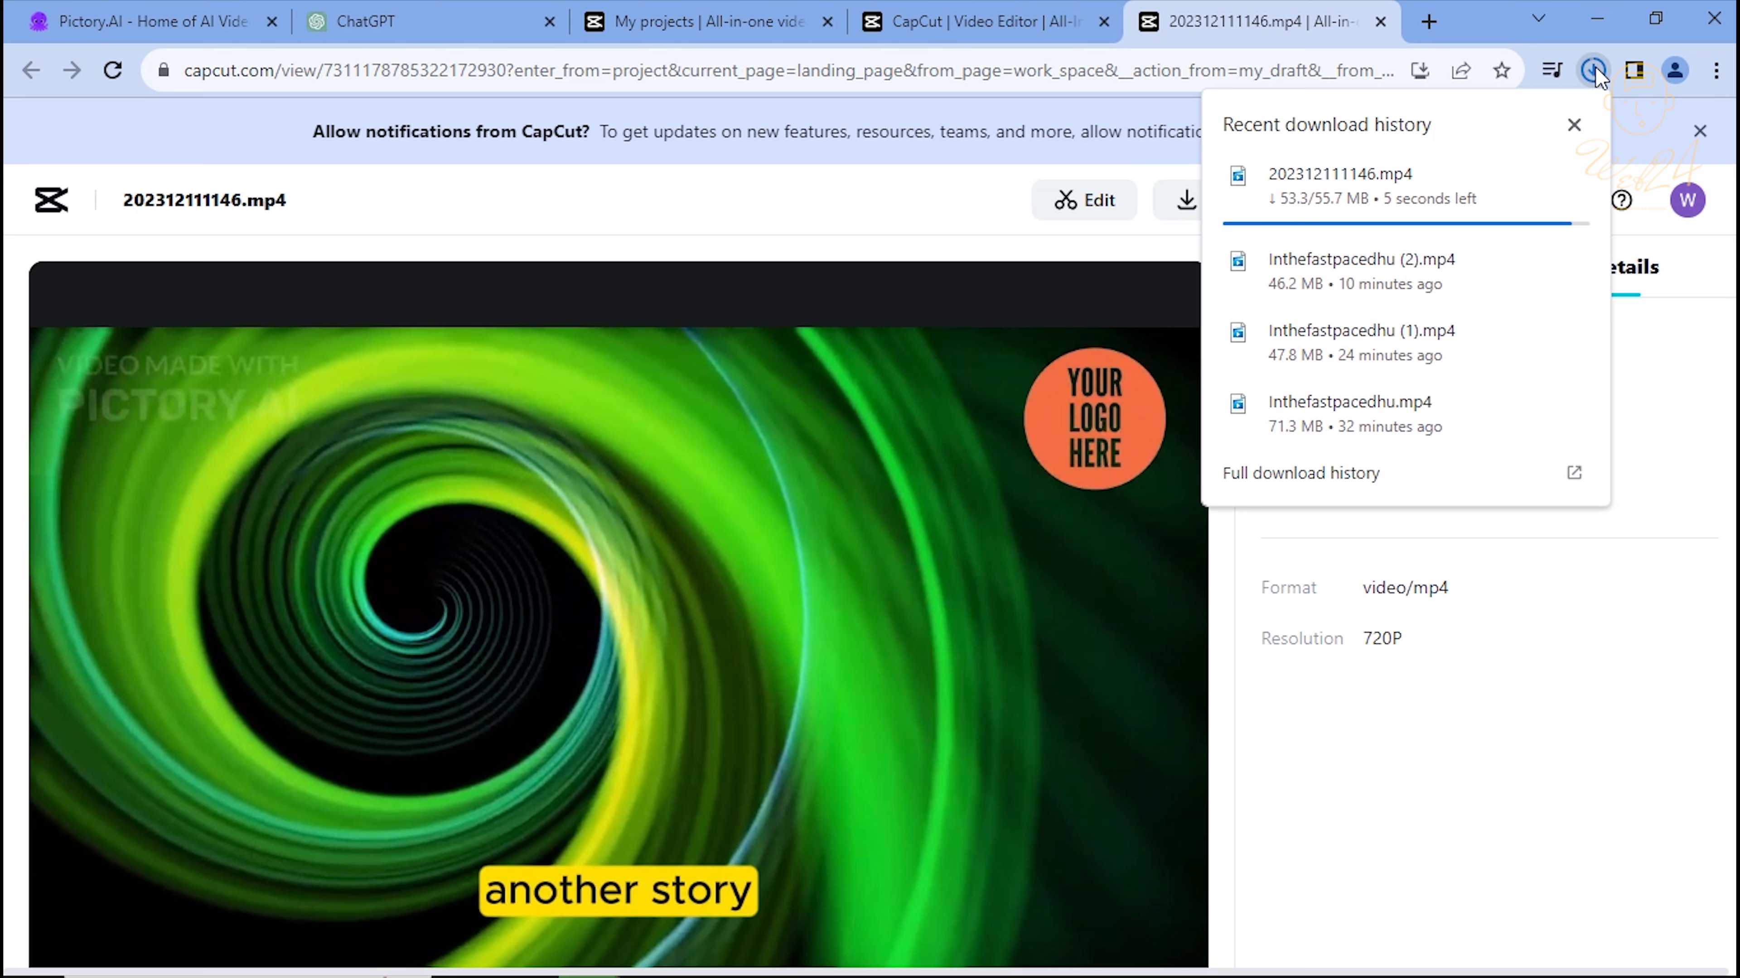
click(1293, 209)
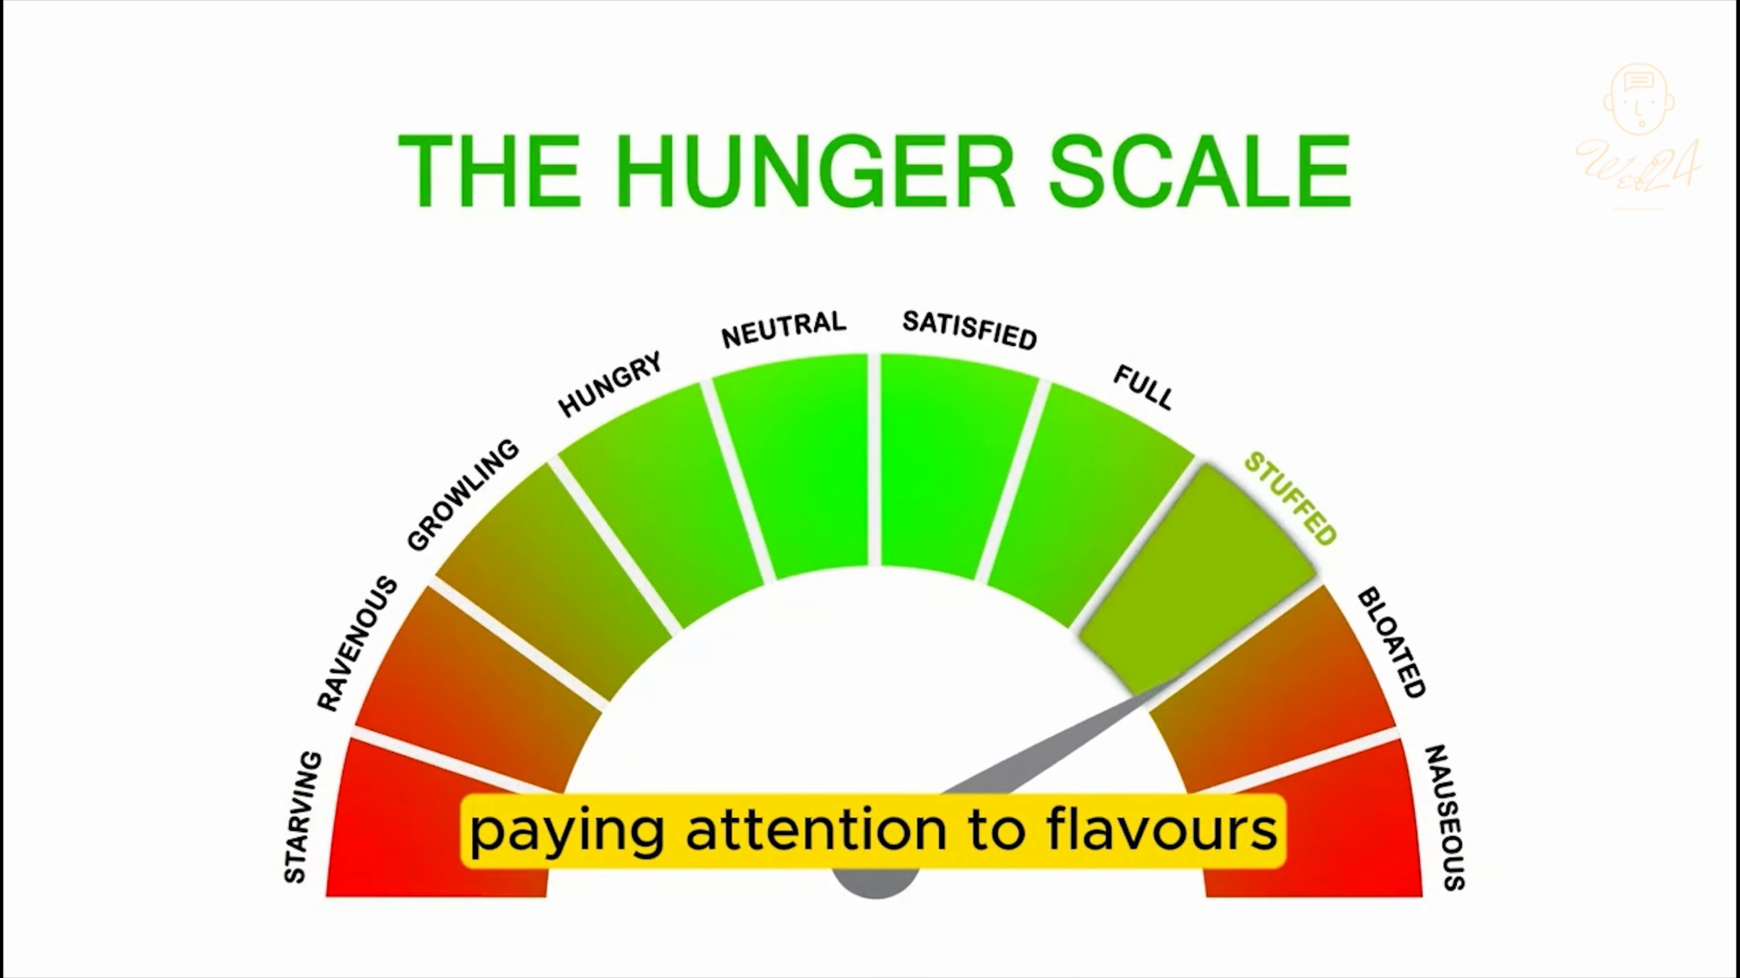
Step: Check 202312111146.mp4's yellow captions in playback, then pause, exit full screen and leave the player
mouse_move(1029, 692)
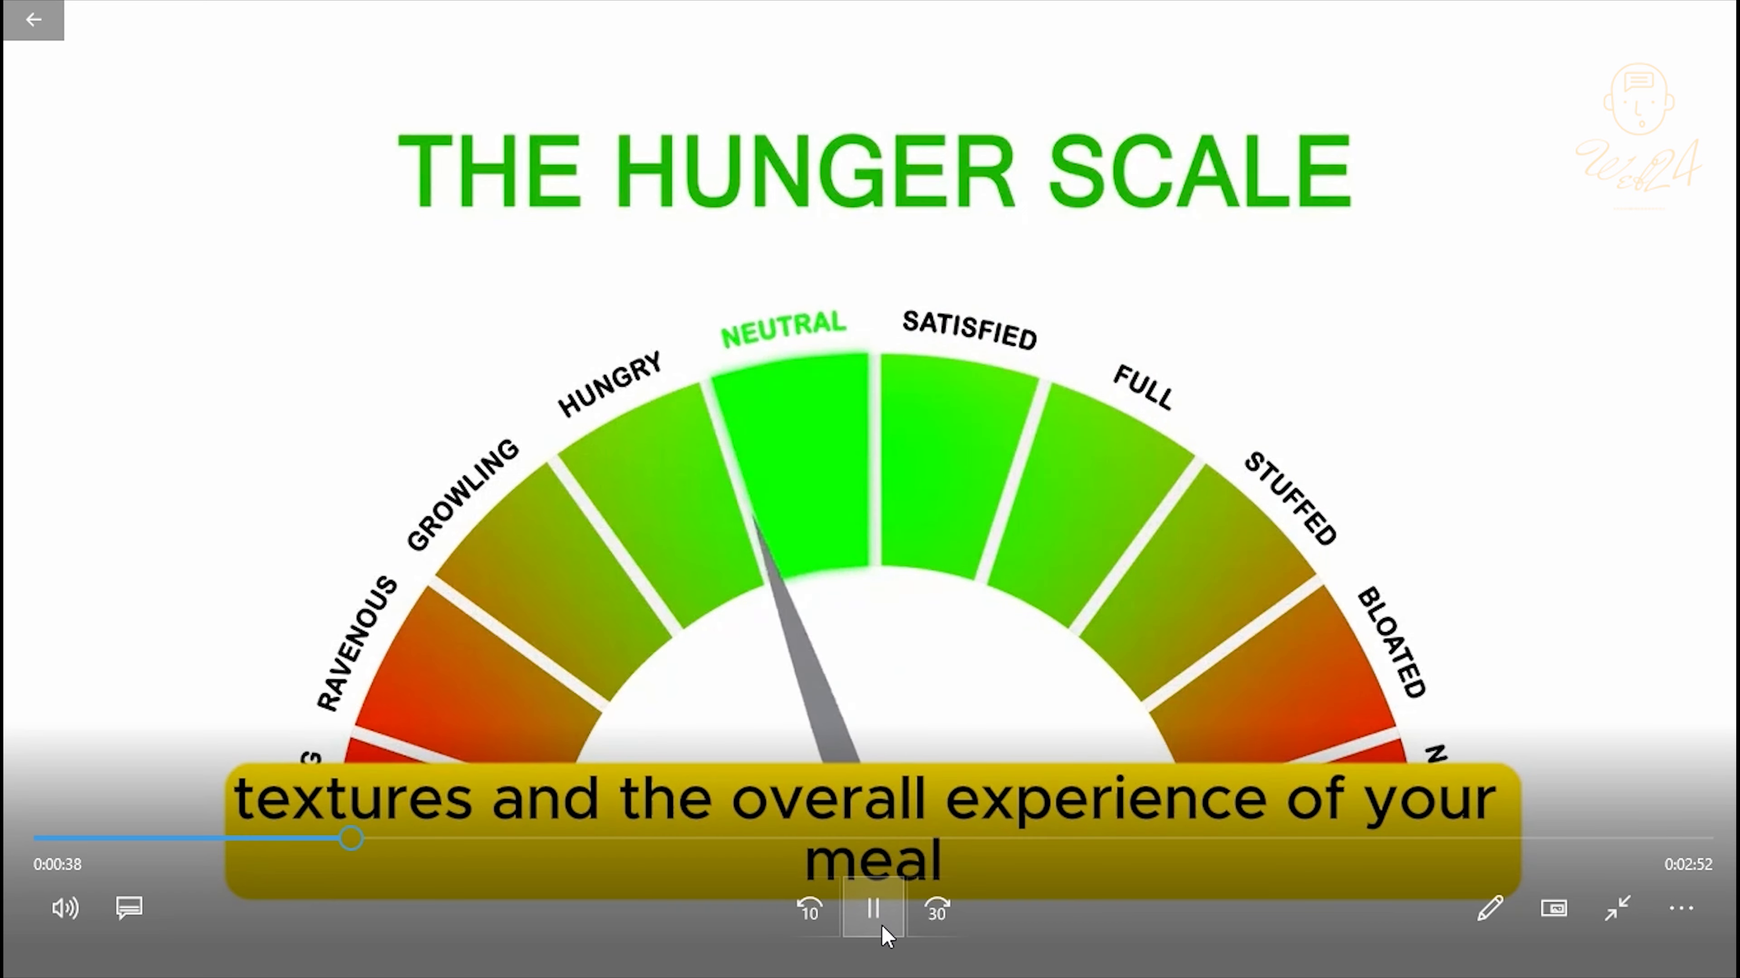
click(881, 918)
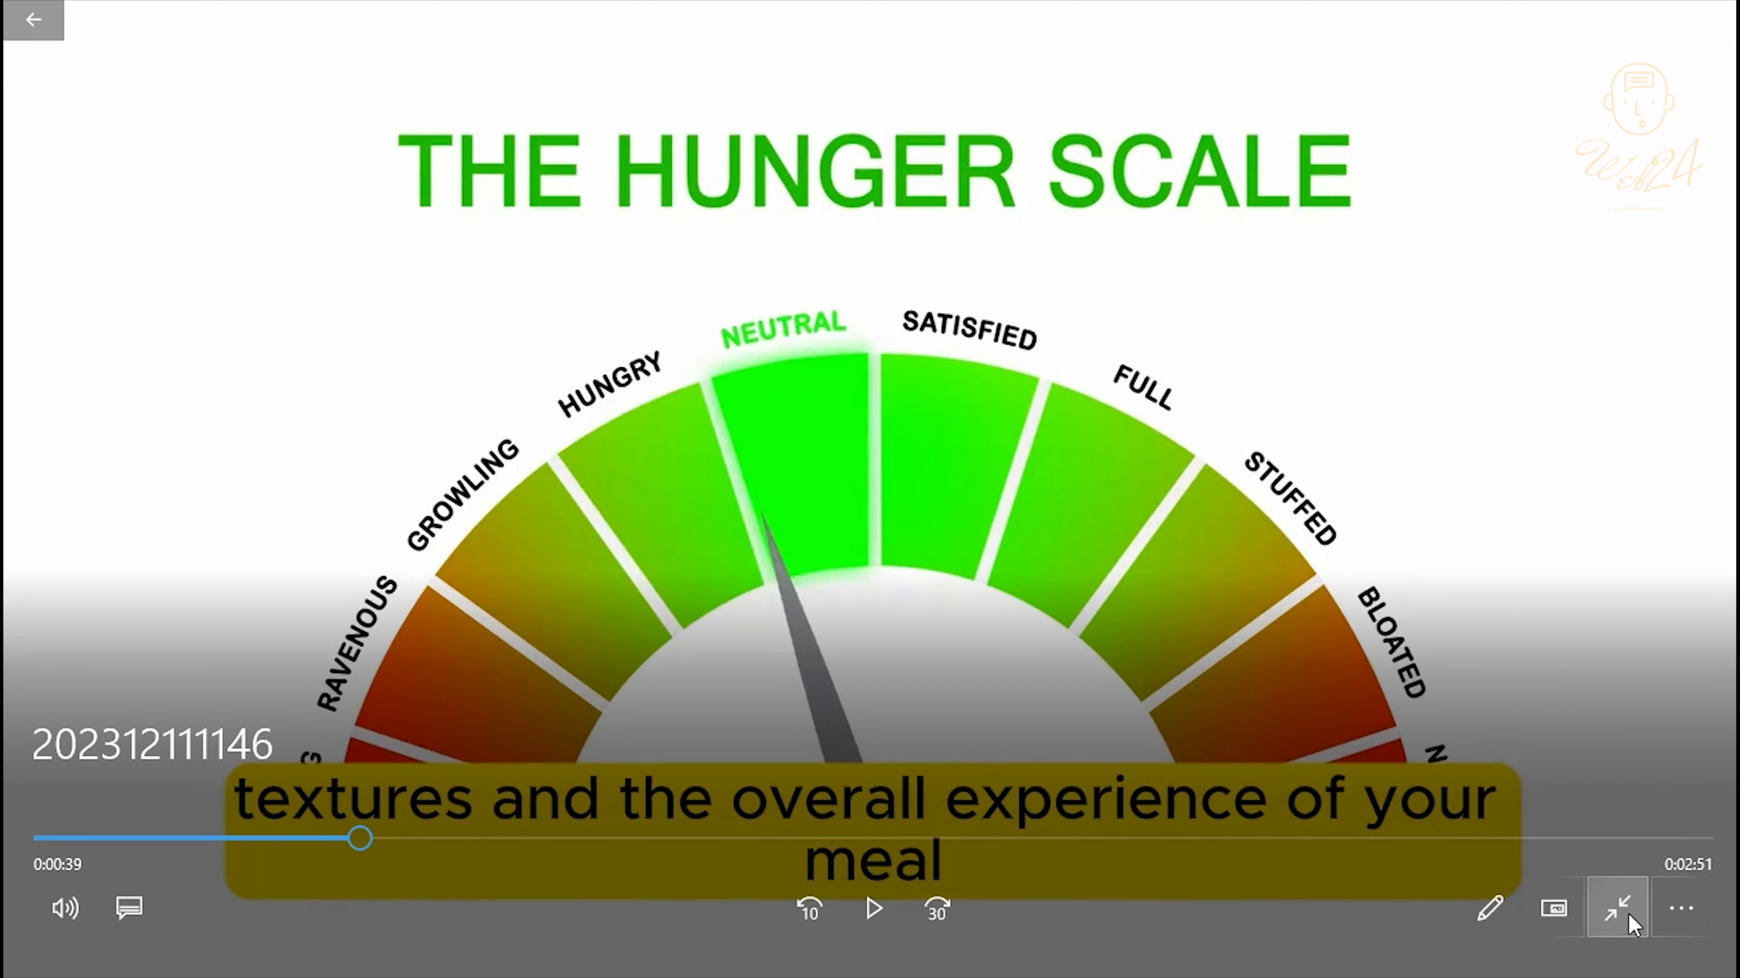
click(1632, 923)
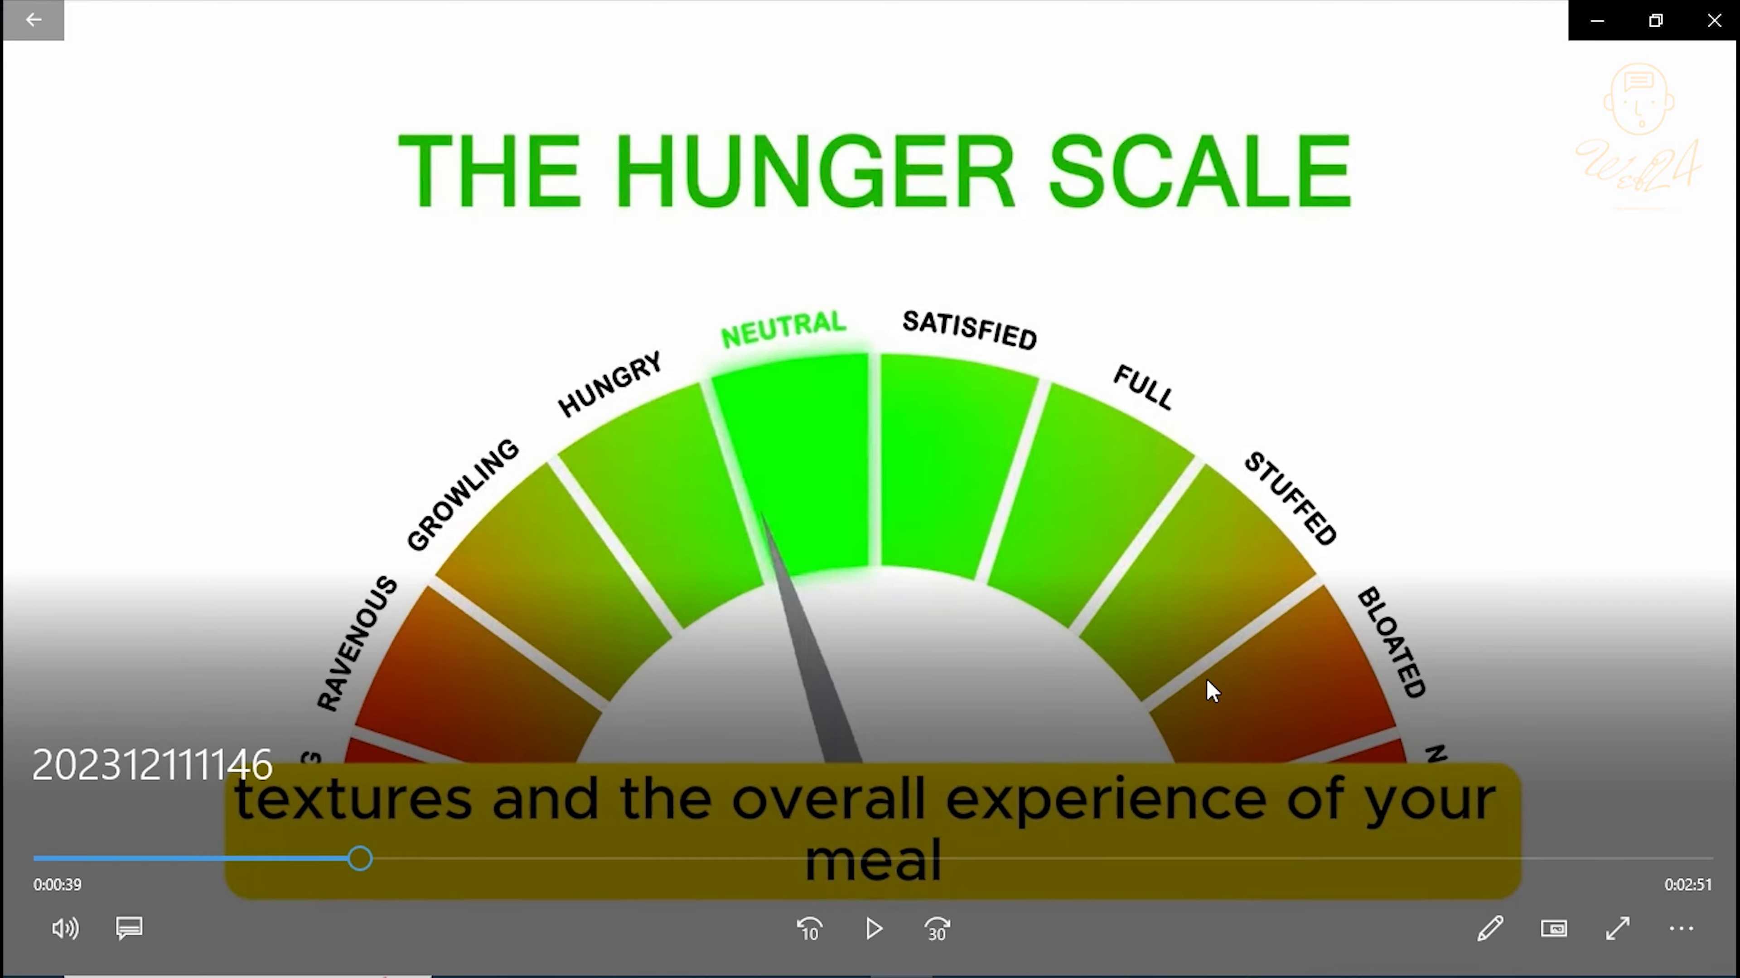
key(alt+Tab)
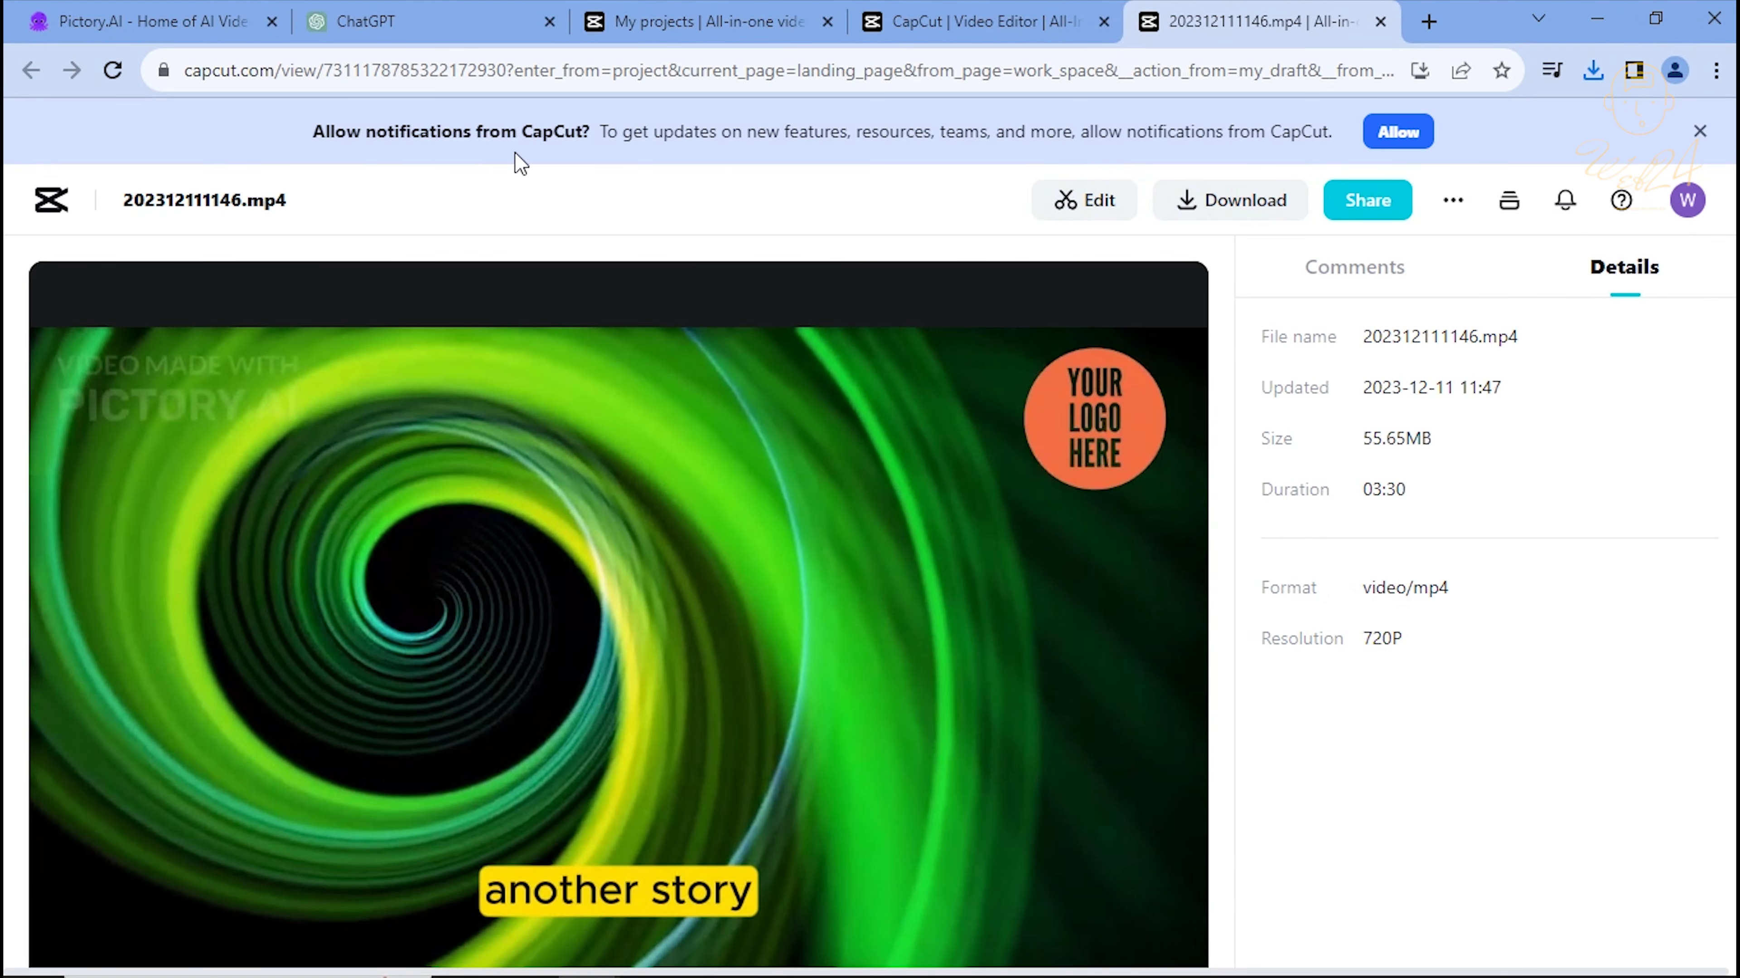
Step: Switch back to the Pictory project's browser tab
click(159, 31)
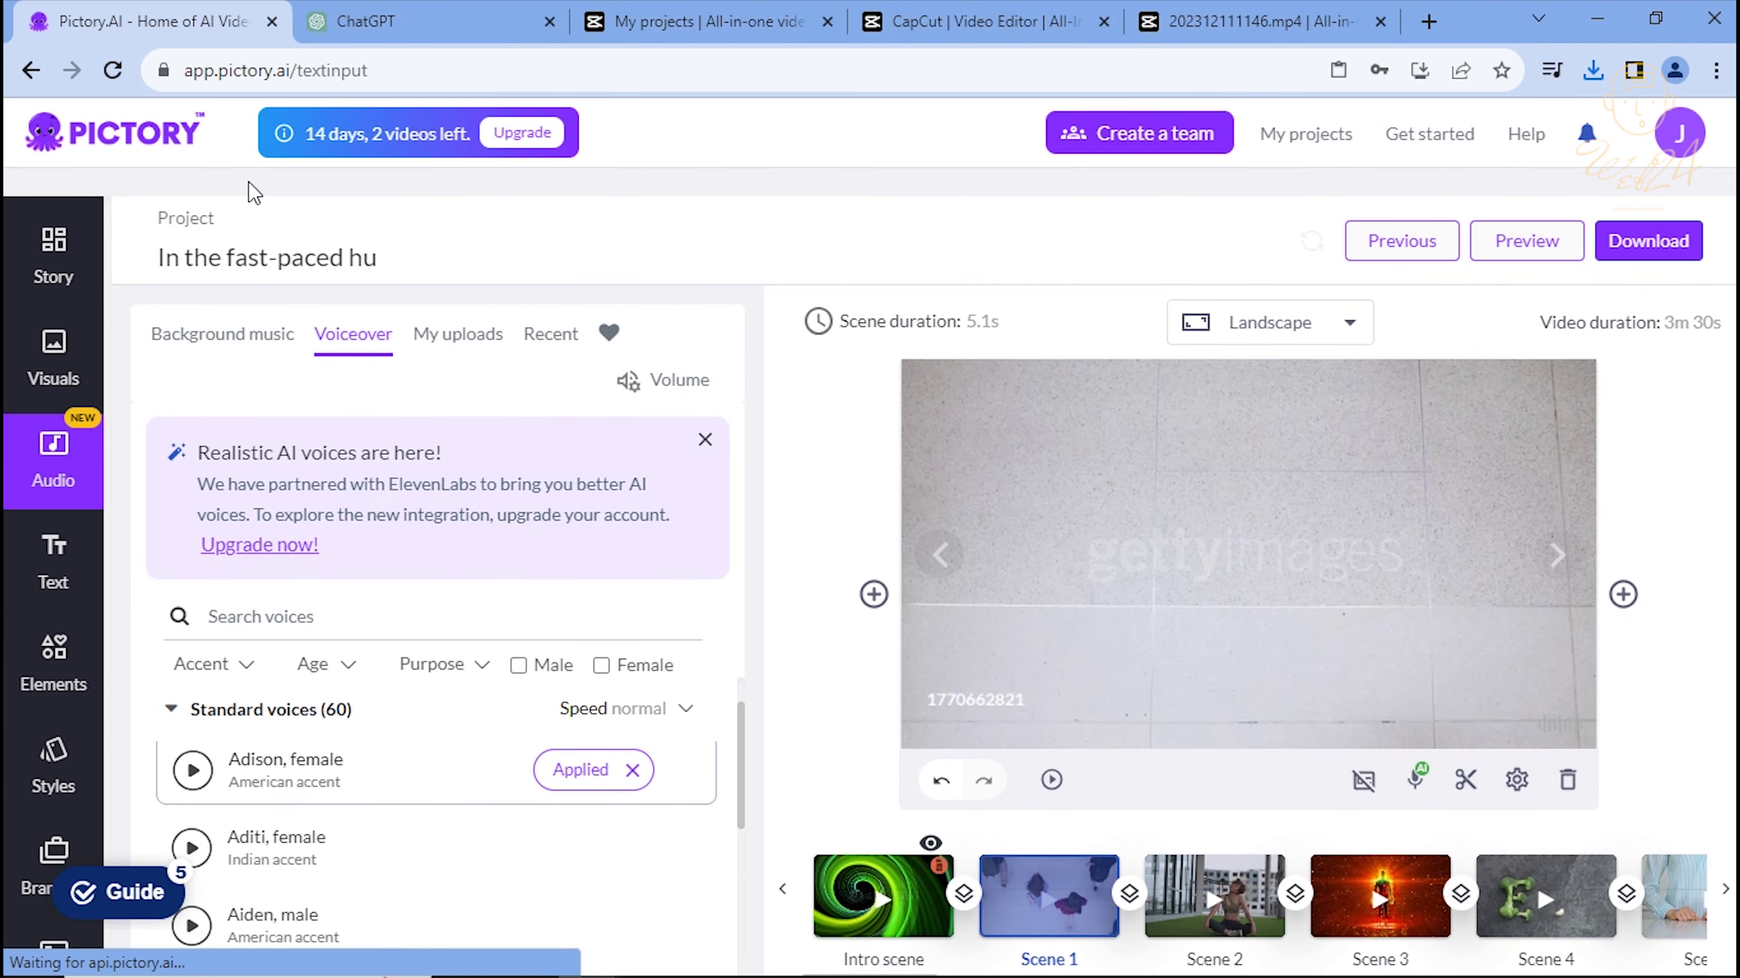